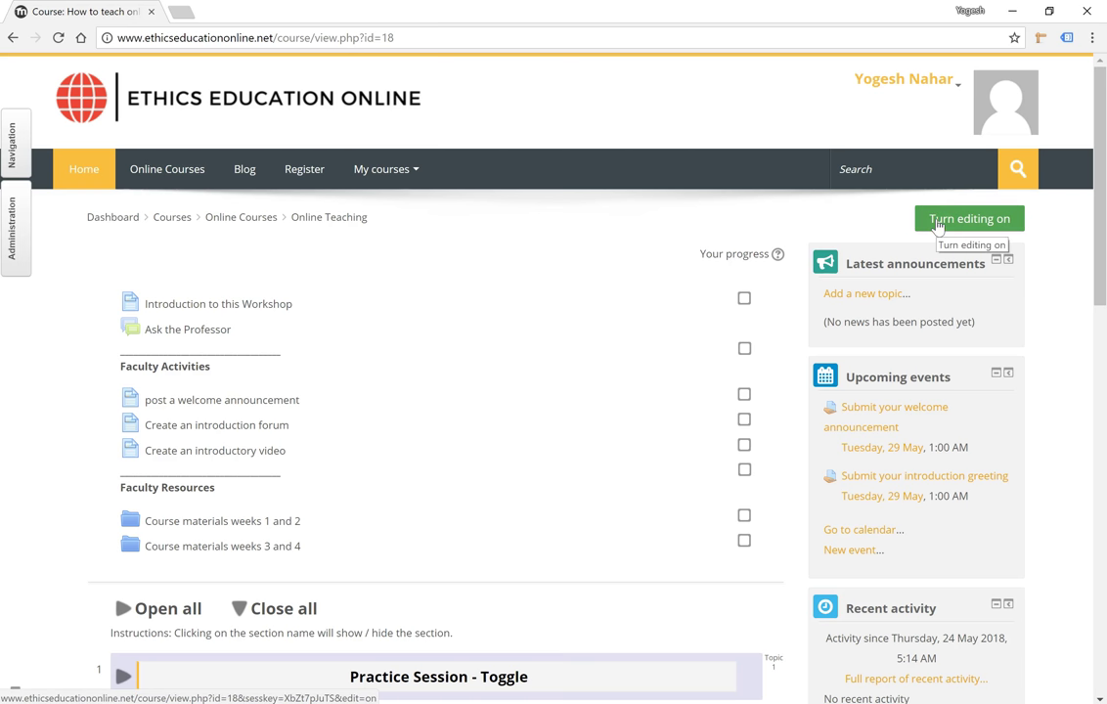
Step: Turn editing on for the Online Teaching course and expand the Practice Session section
click(938, 224)
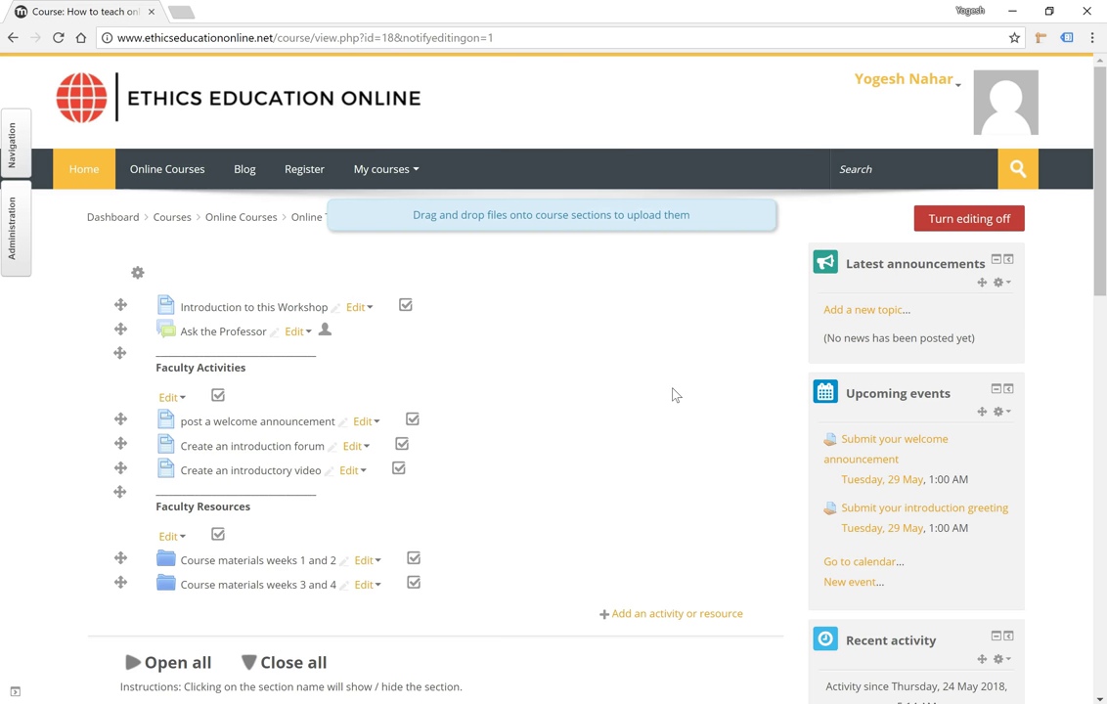
scroll(673, 394, down, 1)
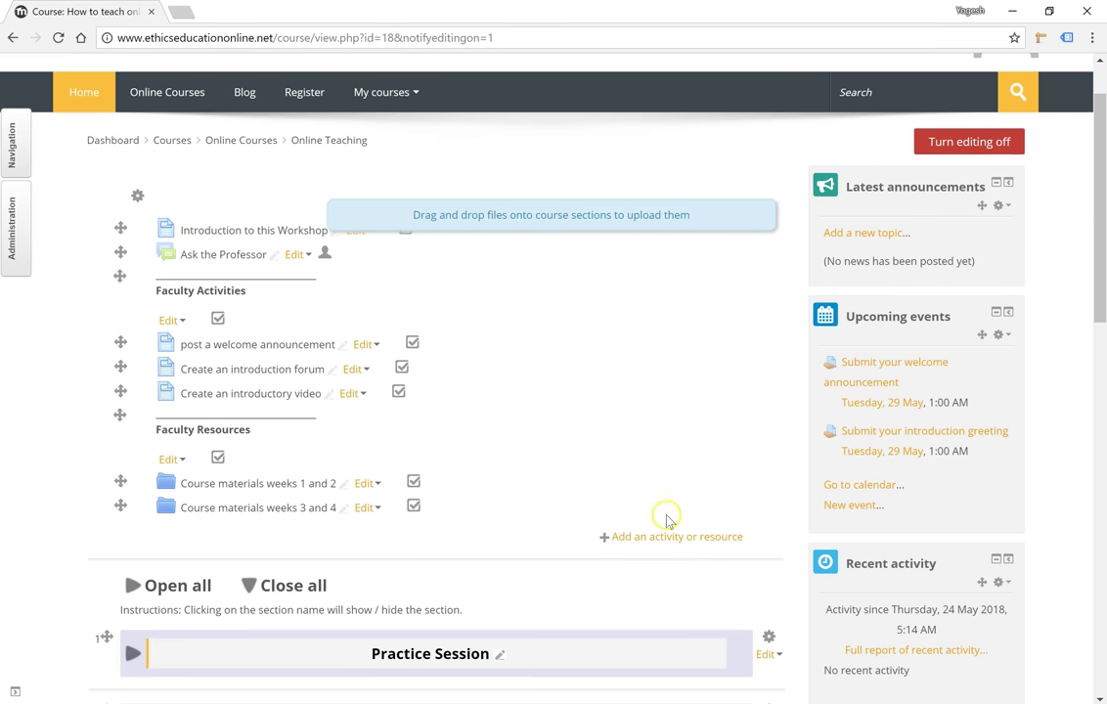
scroll(666, 543, down, 1)
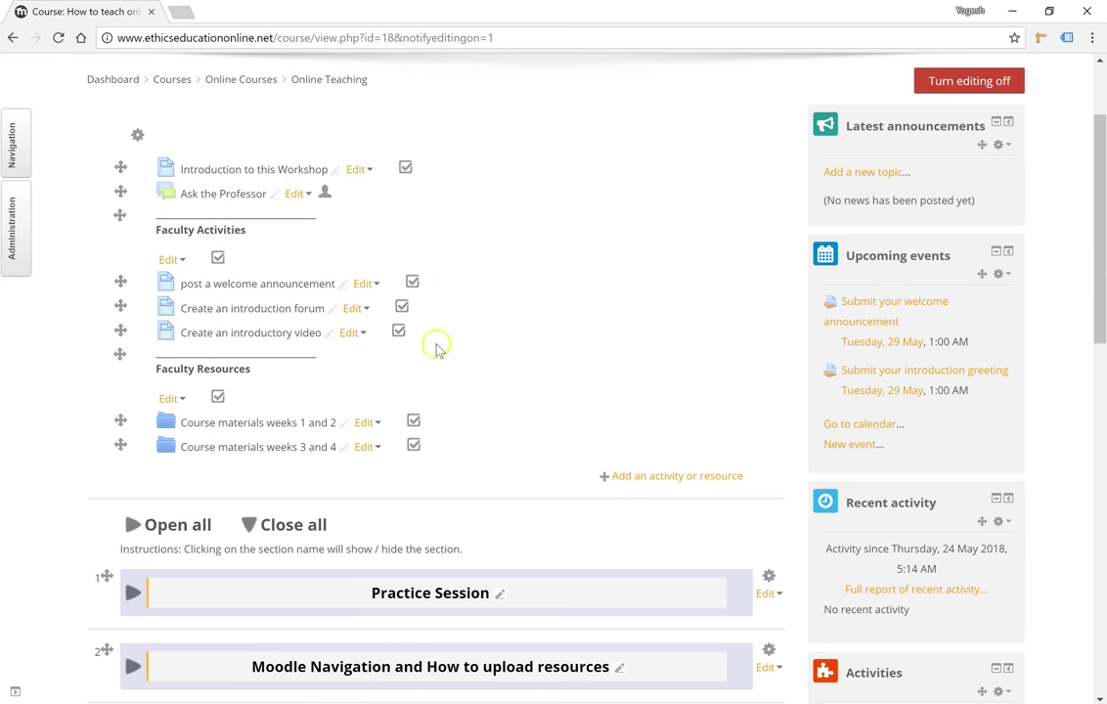
scroll(514, 505, down, 3)
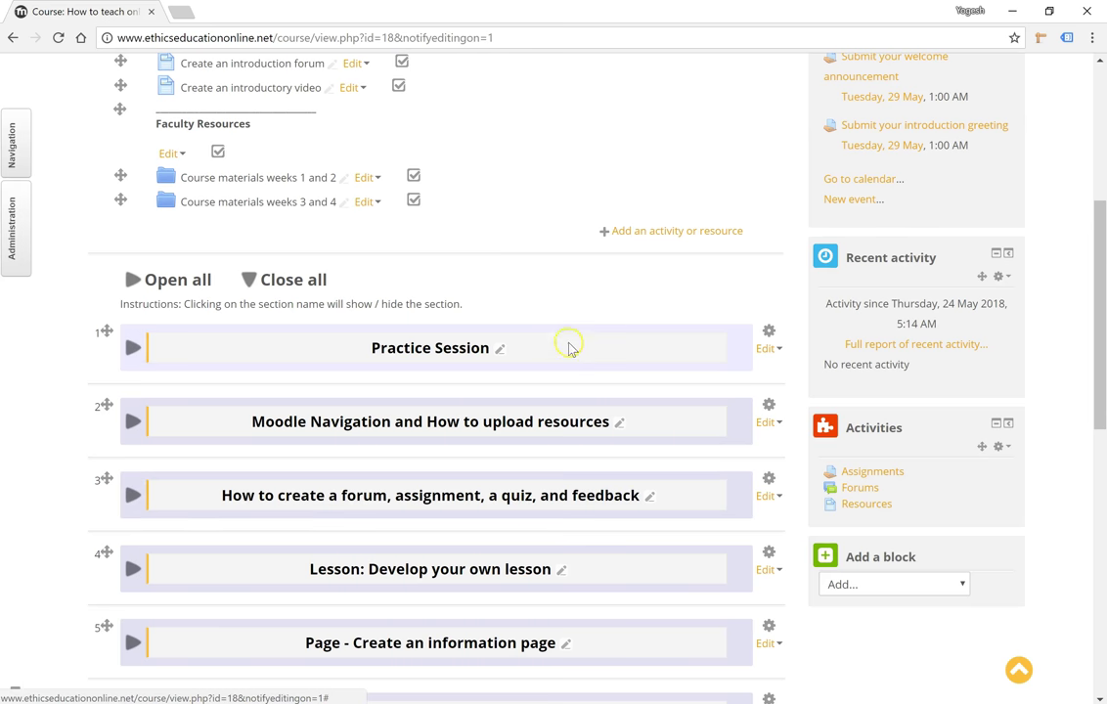
click(569, 350)
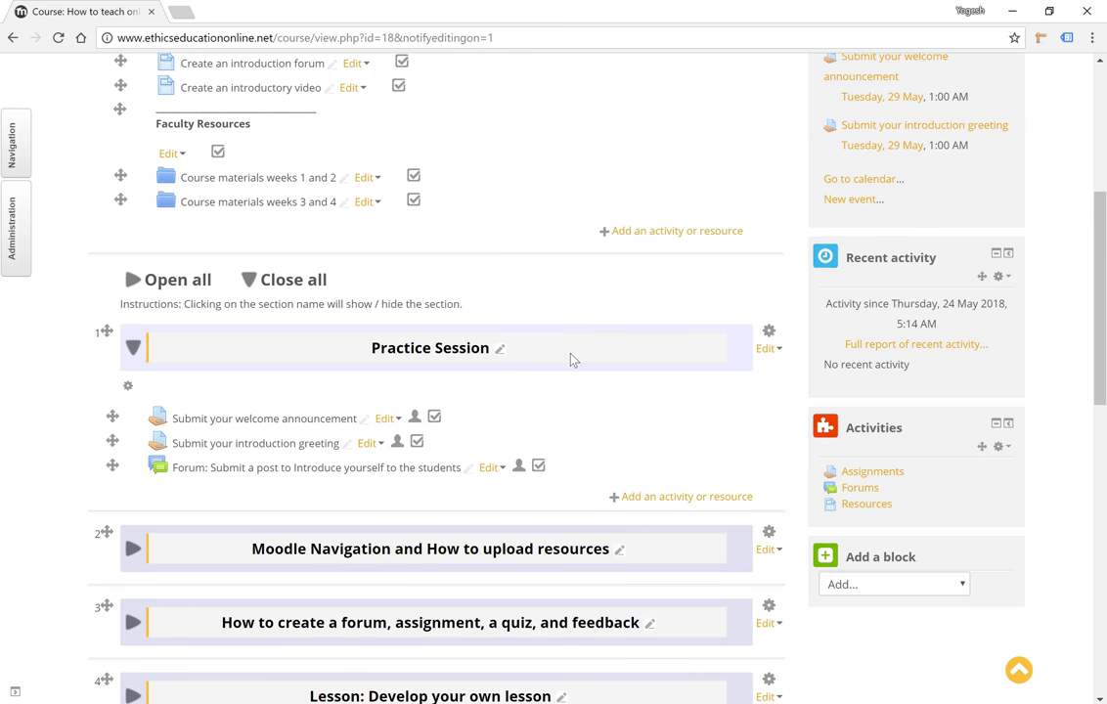
scroll(640, 494, up, 1)
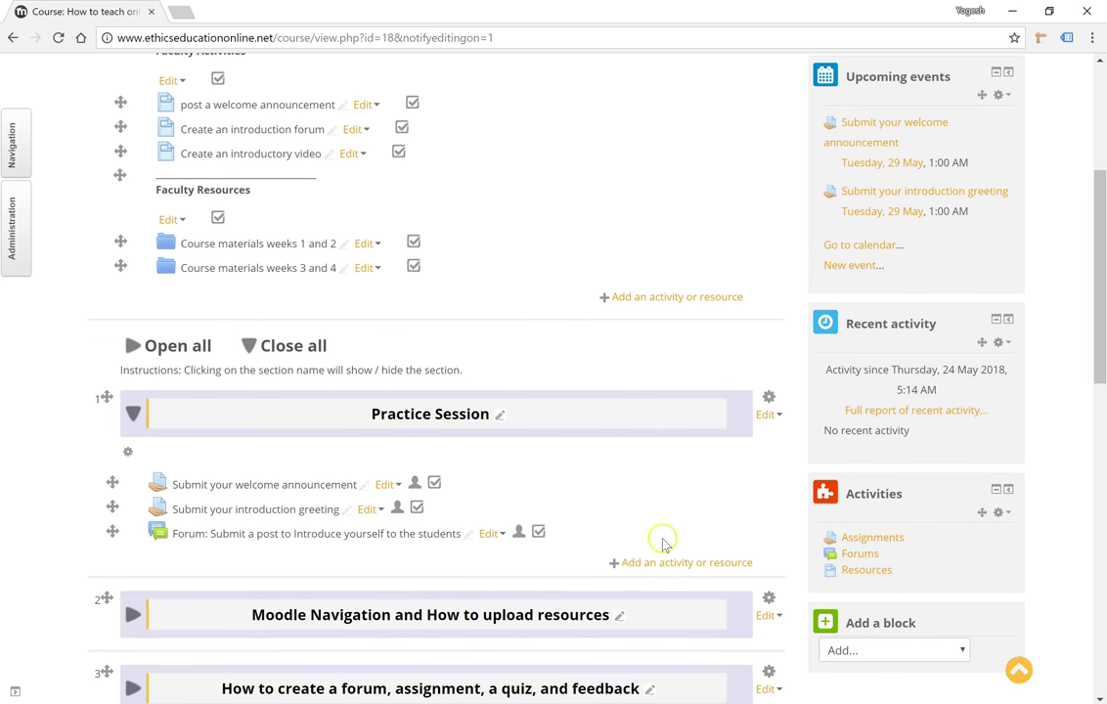
scroll(638, 338, up, 3)
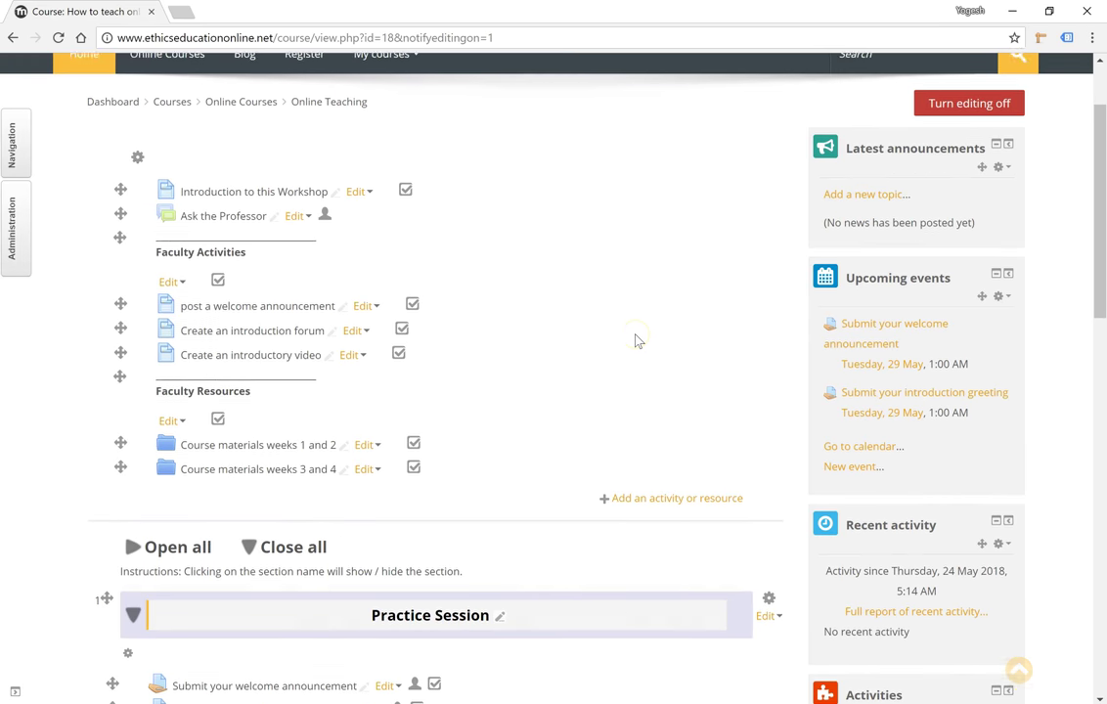
scroll(637, 341, up, 2)
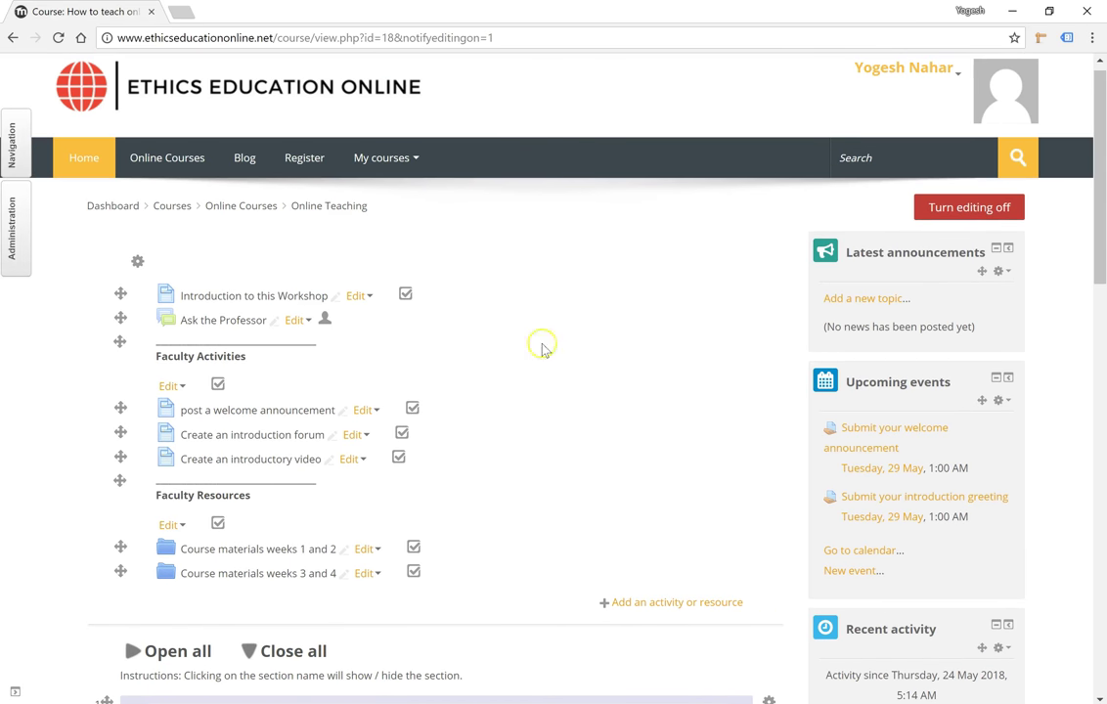
Step: Add a new Lesson activity to the course
click(636, 604)
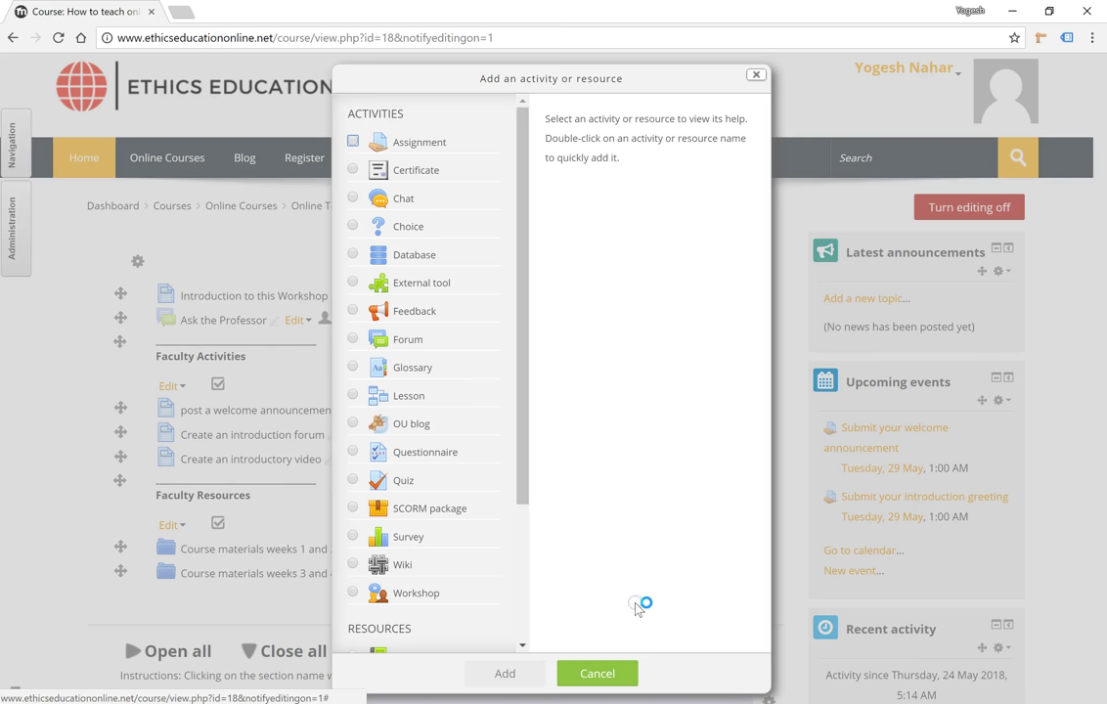
click(408, 401)
click(505, 677)
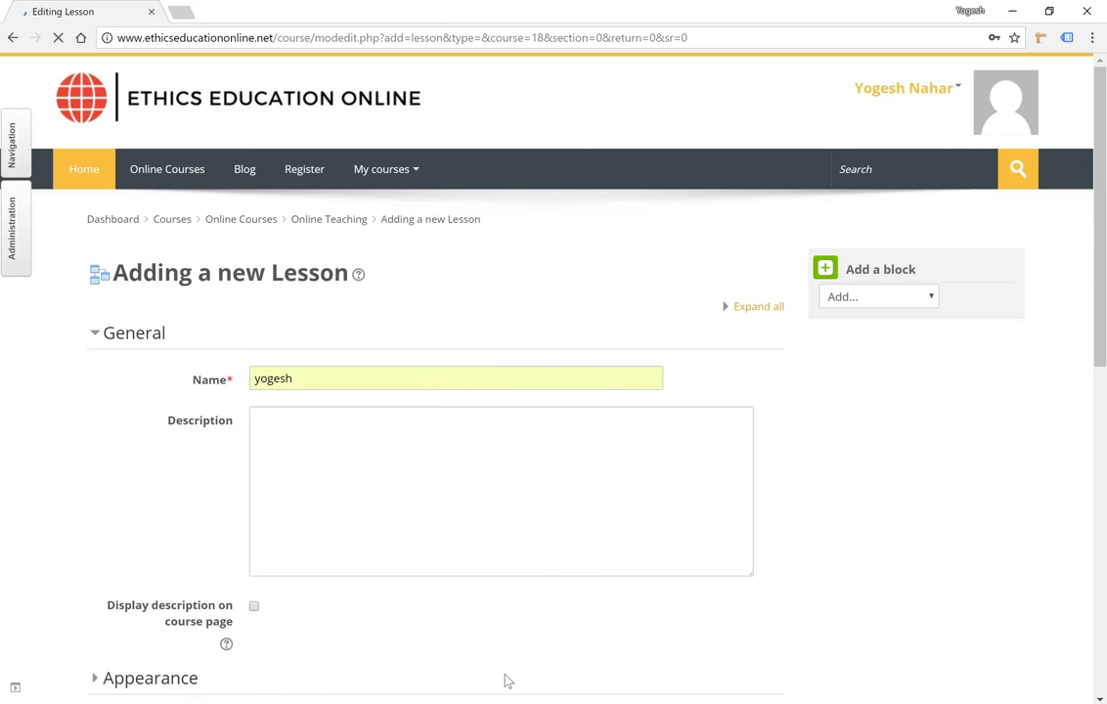
Step: Replace the autofilled name with 'Test Lesson'
double_click(278, 378)
key(BackSpace)
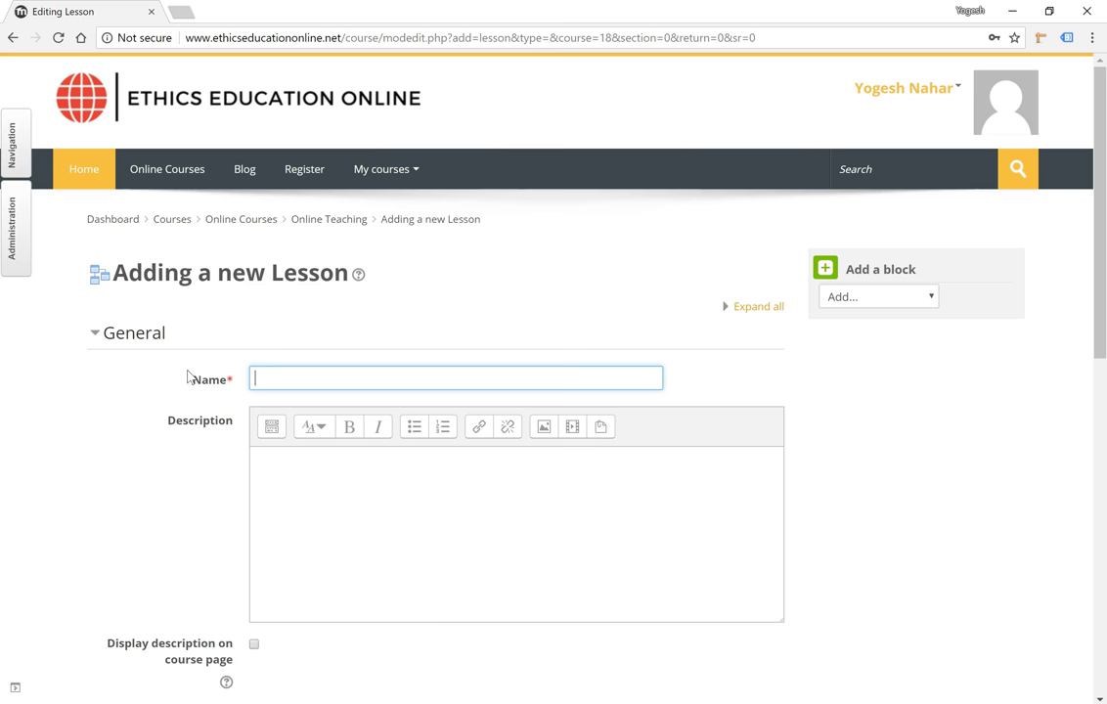
text(Test Lesson)
scroll(189, 377, down, 3)
scroll(189, 376, down, 2)
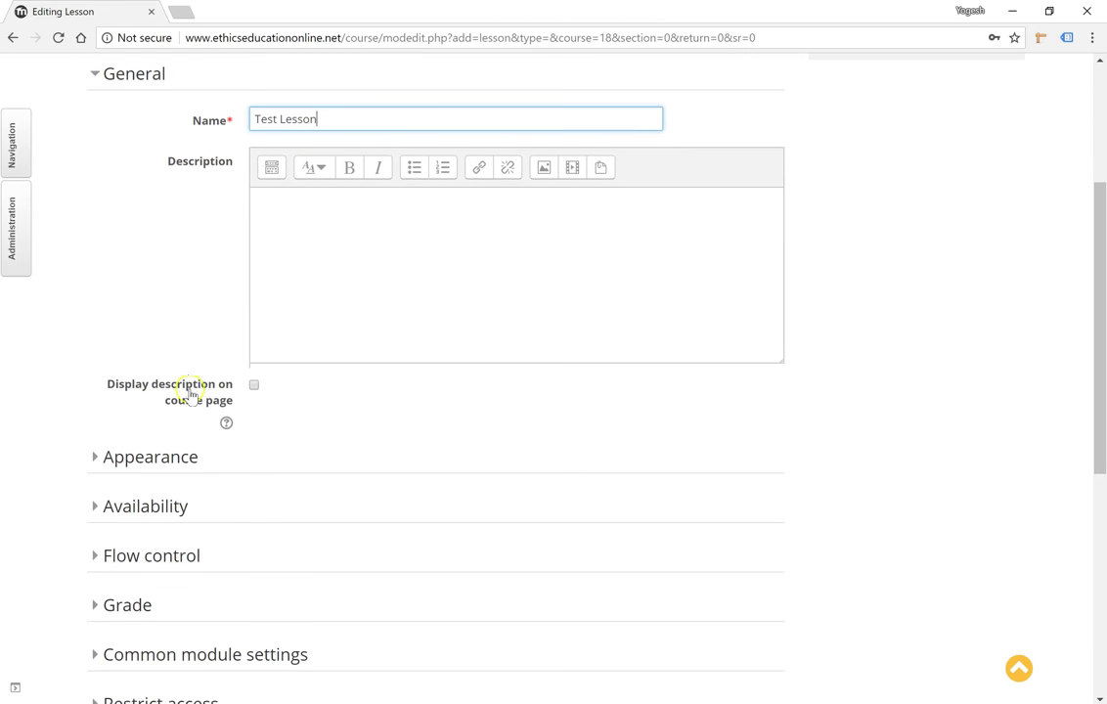
Step: Expand the Appearance settings and reveal their additional options
click(167, 329)
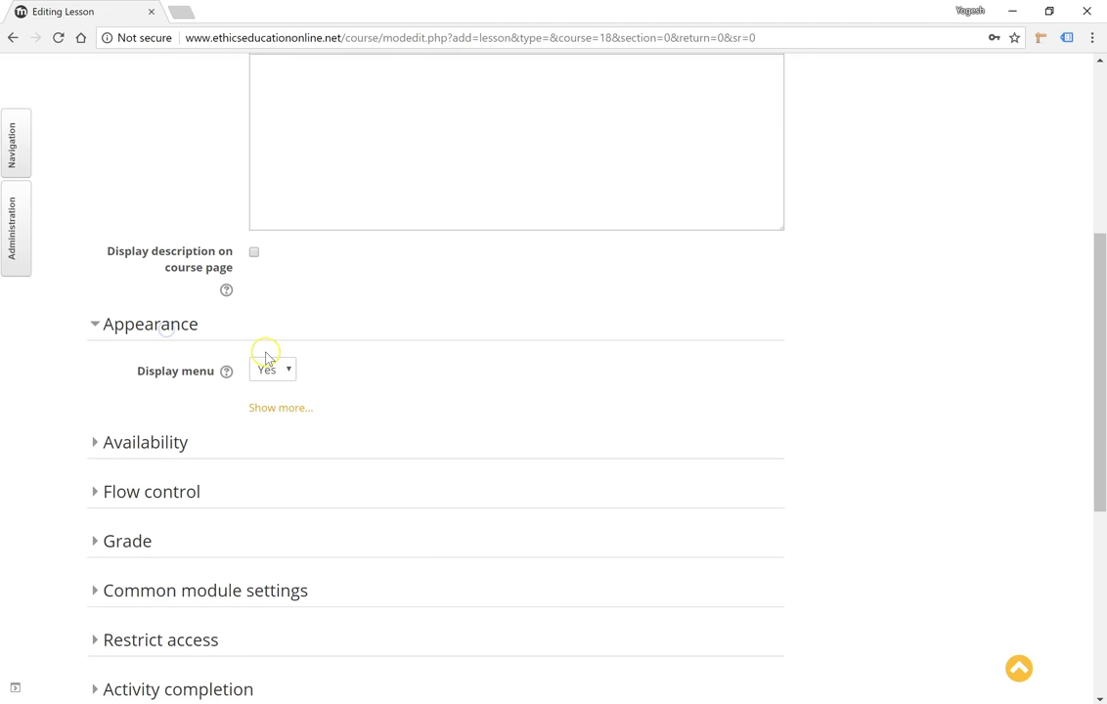
scroll(266, 358, down, 2)
click(219, 334)
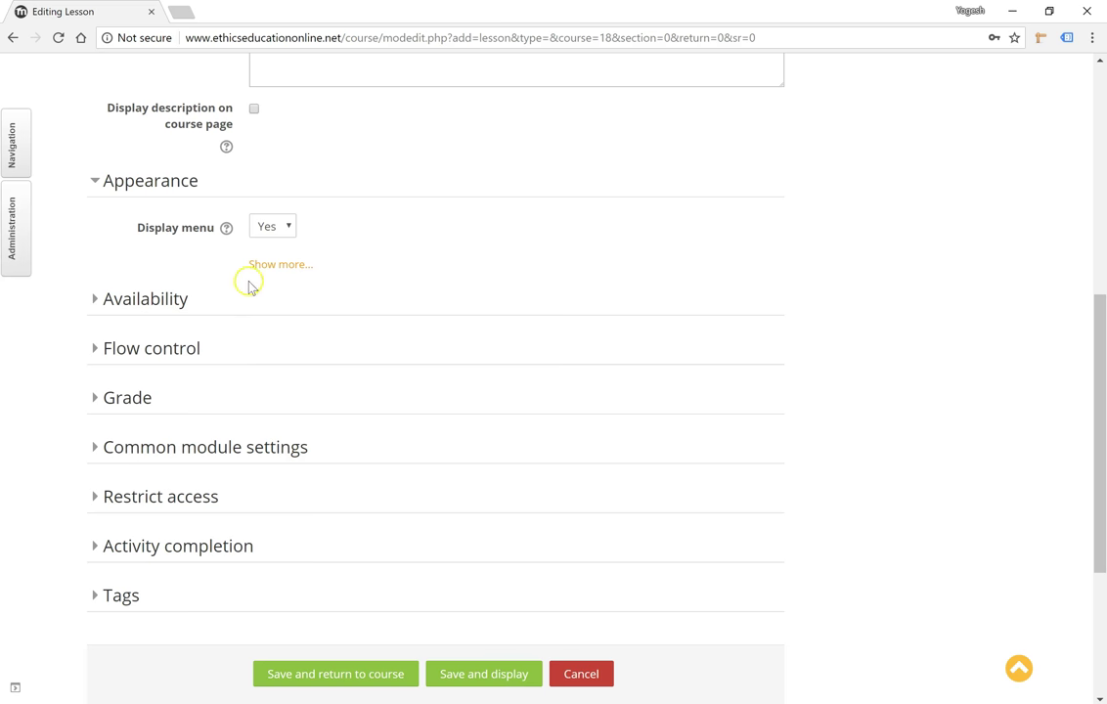
click(270, 259)
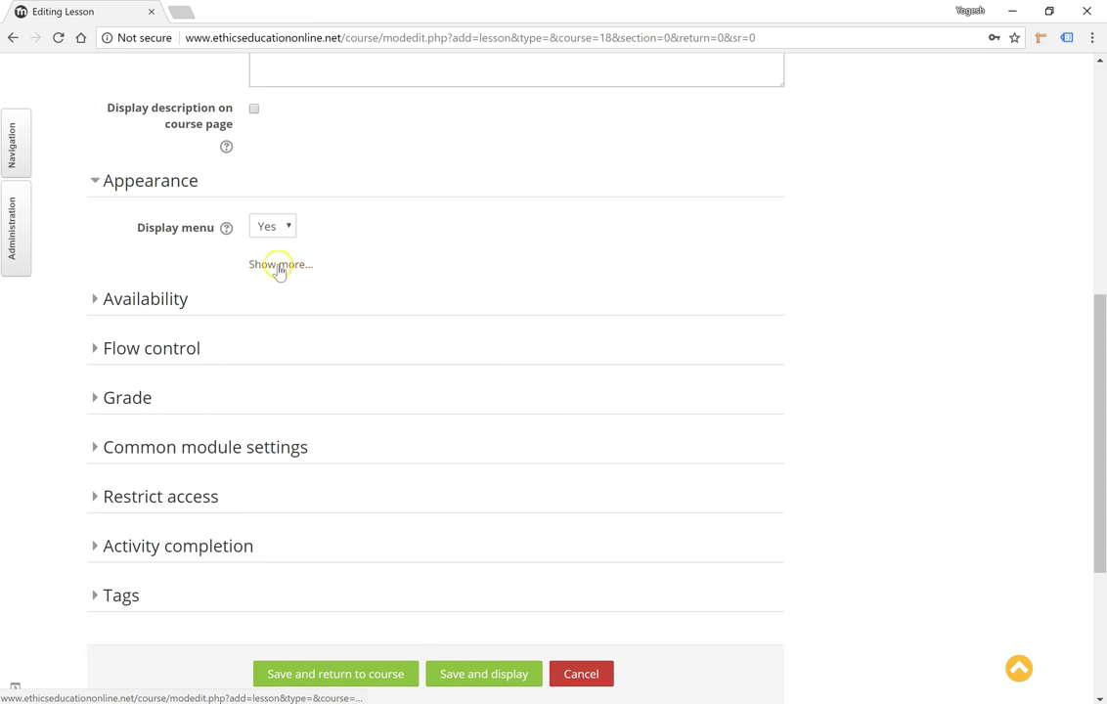
click(276, 267)
scroll(289, 358, down, 3)
scroll(289, 358, down, 3)
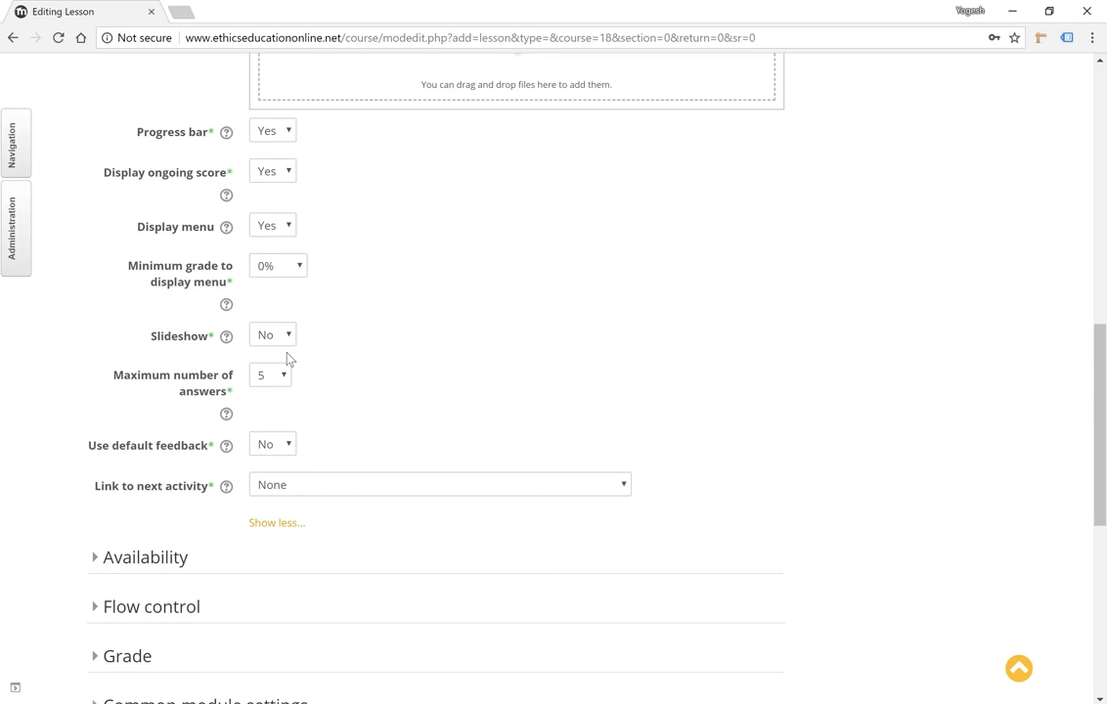
click(192, 388)
click(185, 448)
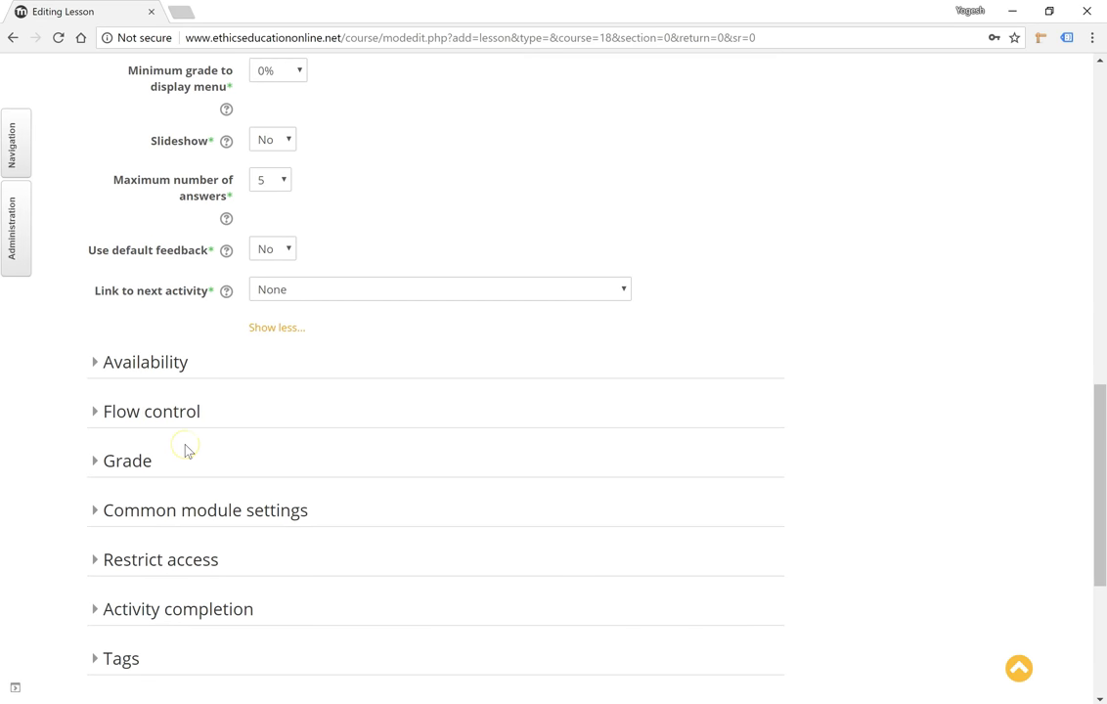
scroll(186, 450, down, 1)
Step: Review the Grade settings and open the Restrict access restriction choices
click(136, 364)
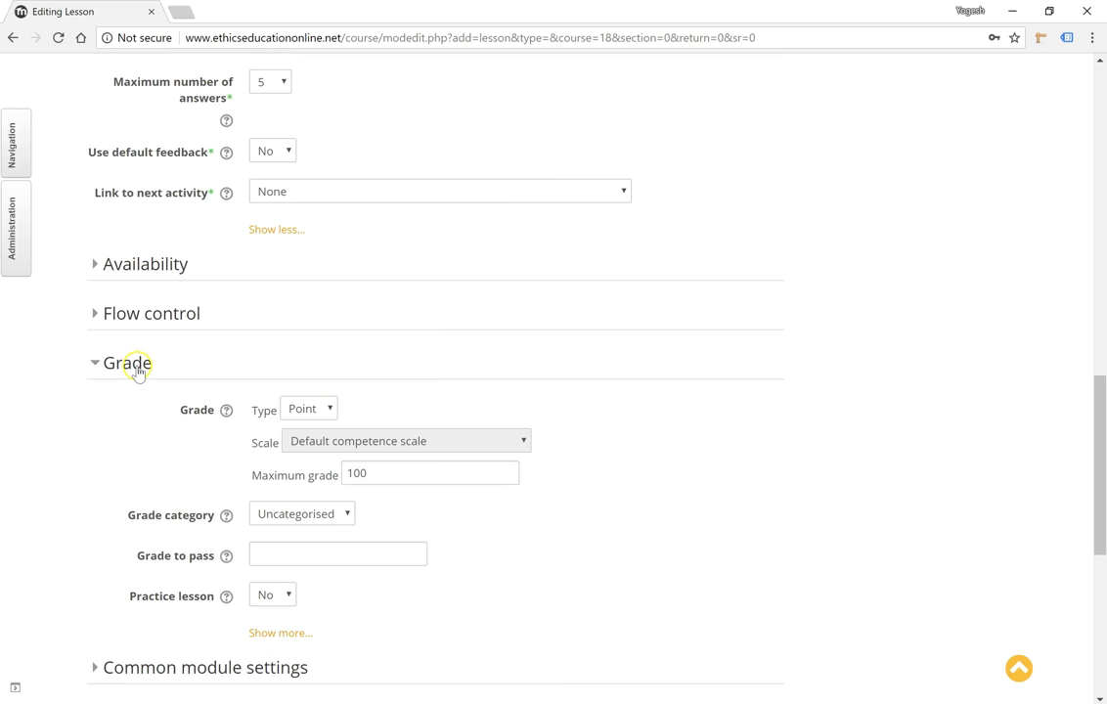
scroll(309, 384, down, 2)
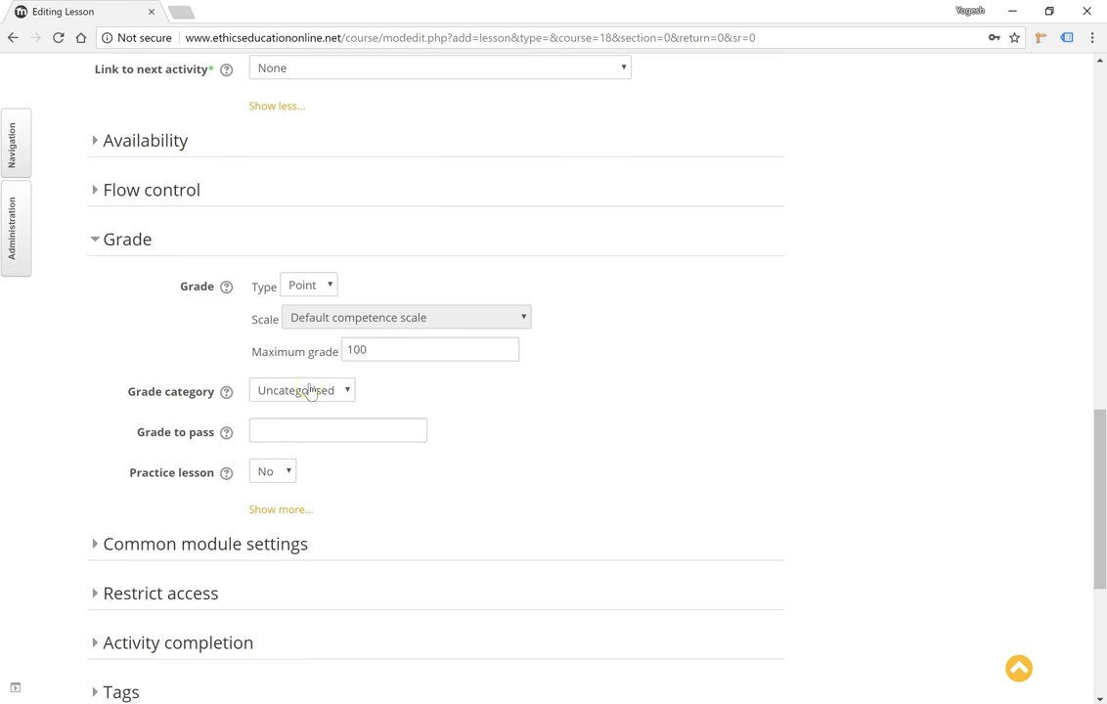
click(403, 347)
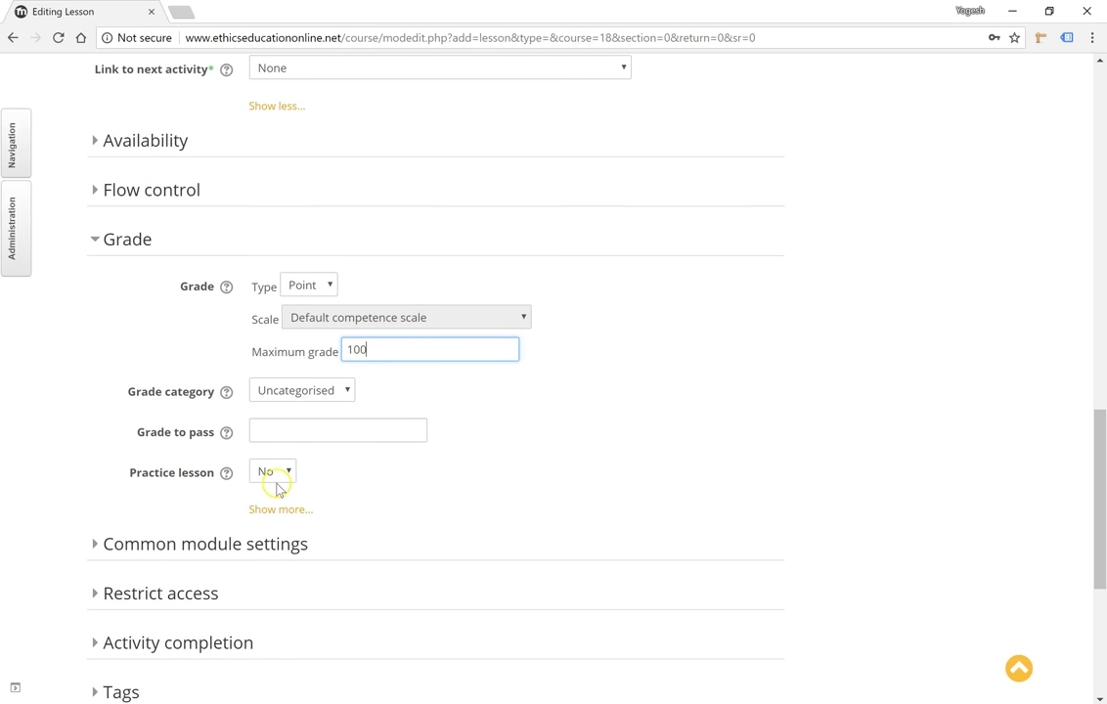
scroll(277, 489, down, 2)
click(200, 483)
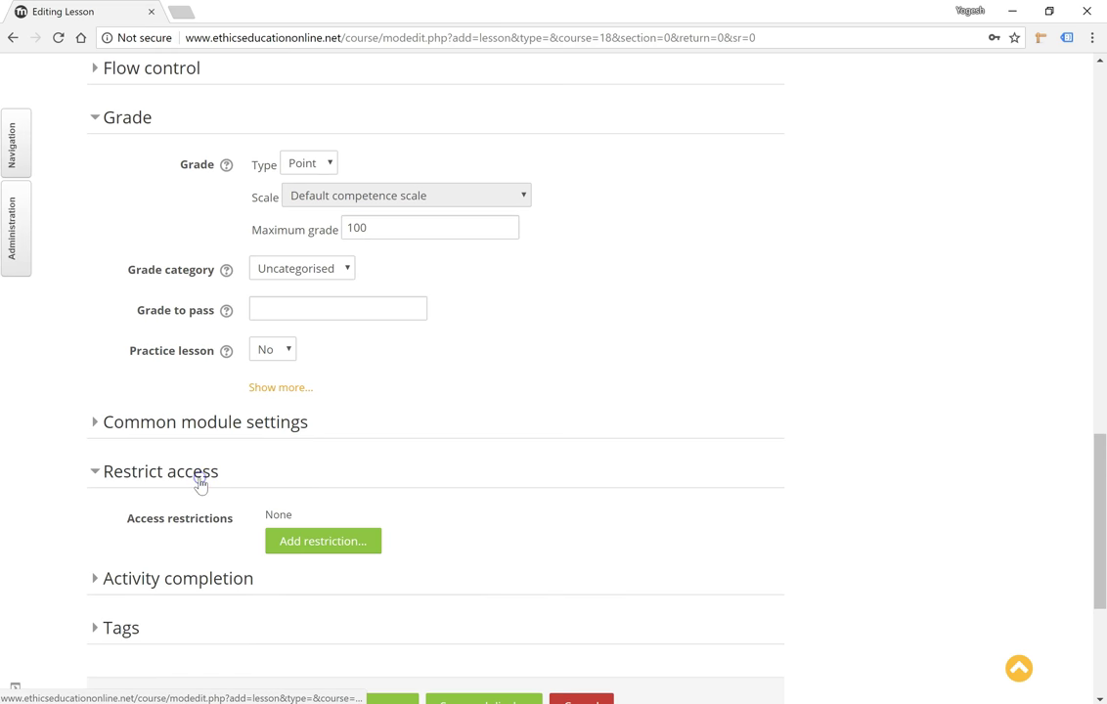
click(346, 548)
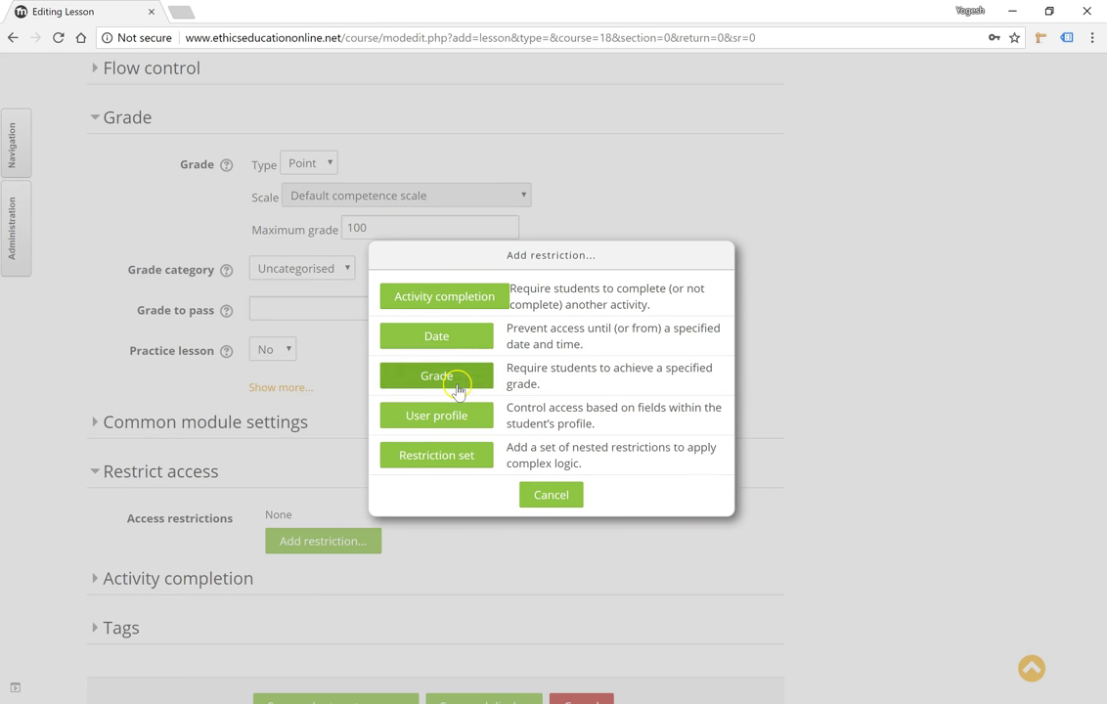
Step: Set completion to 'when conditions are met' with Require grade and Require end reached, then save and display
click(546, 493)
scroll(411, 513, down, 2)
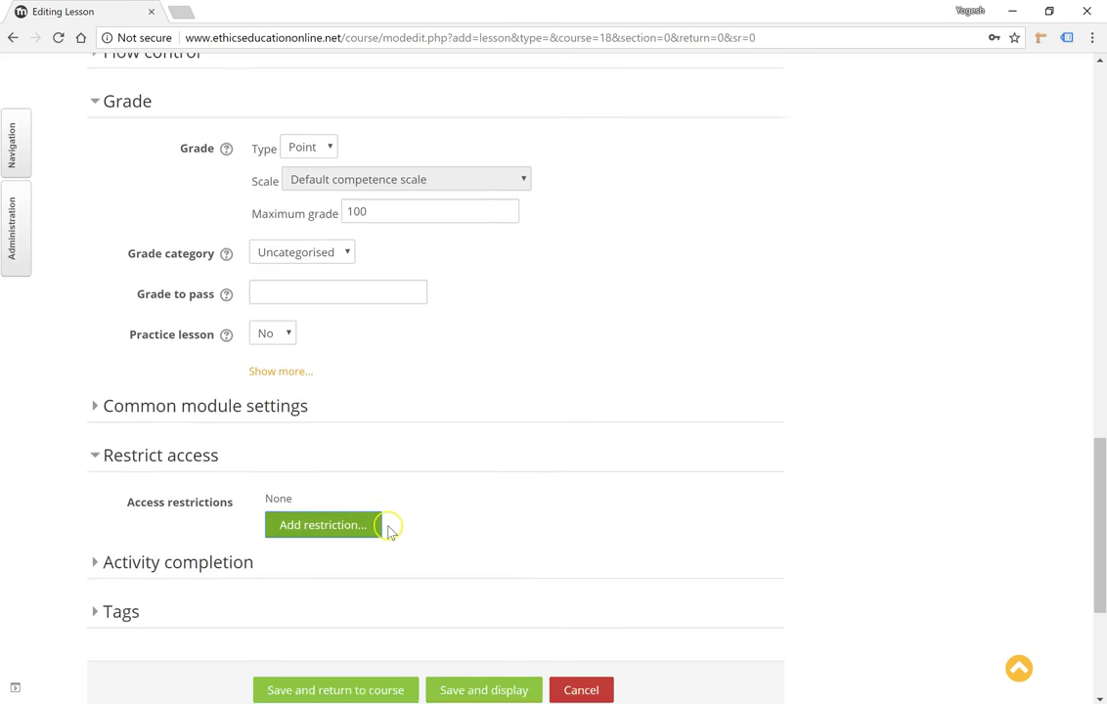
click(210, 483)
scroll(486, 471, down, 2)
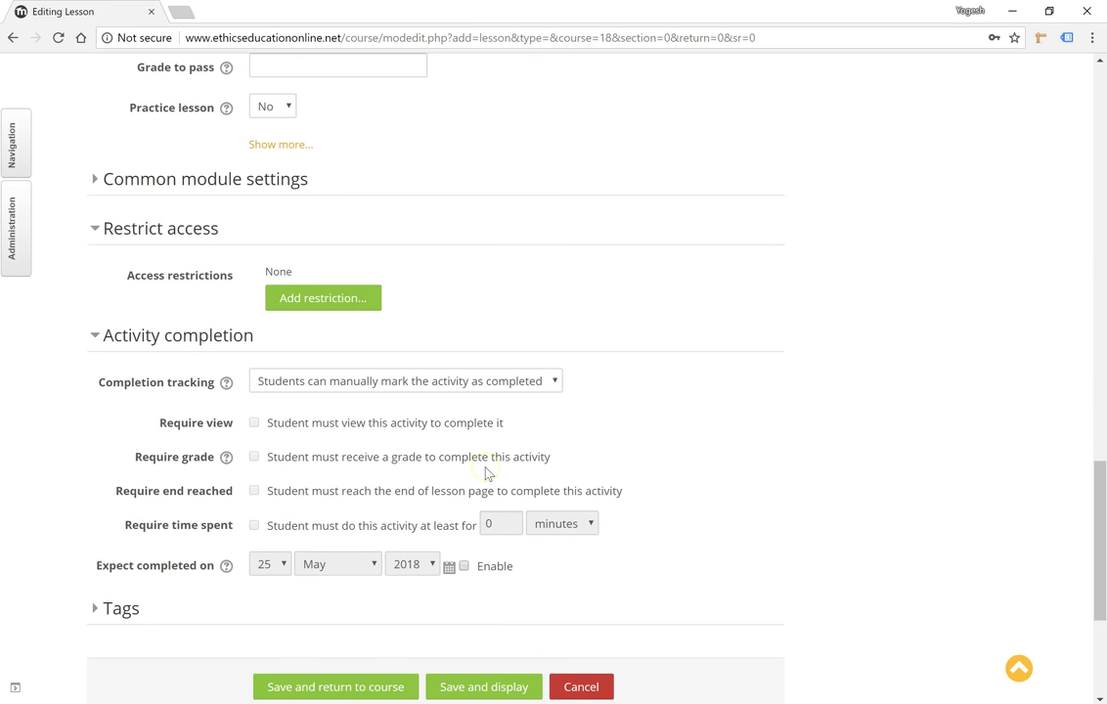
click(447, 384)
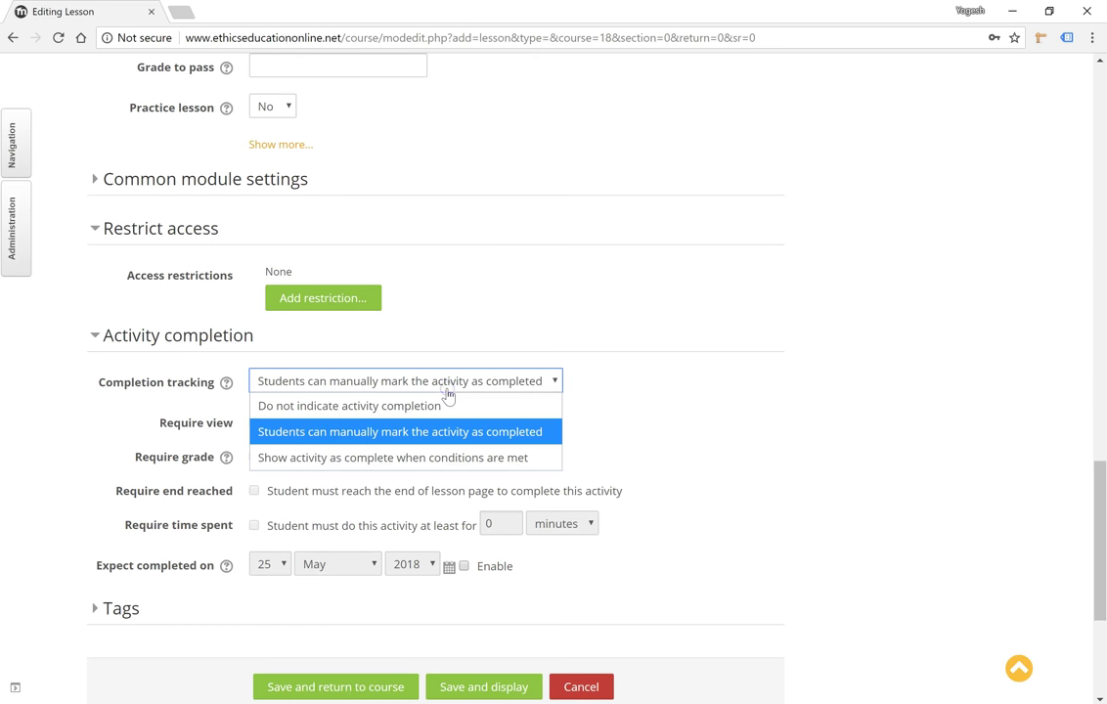
click(442, 460)
click(309, 457)
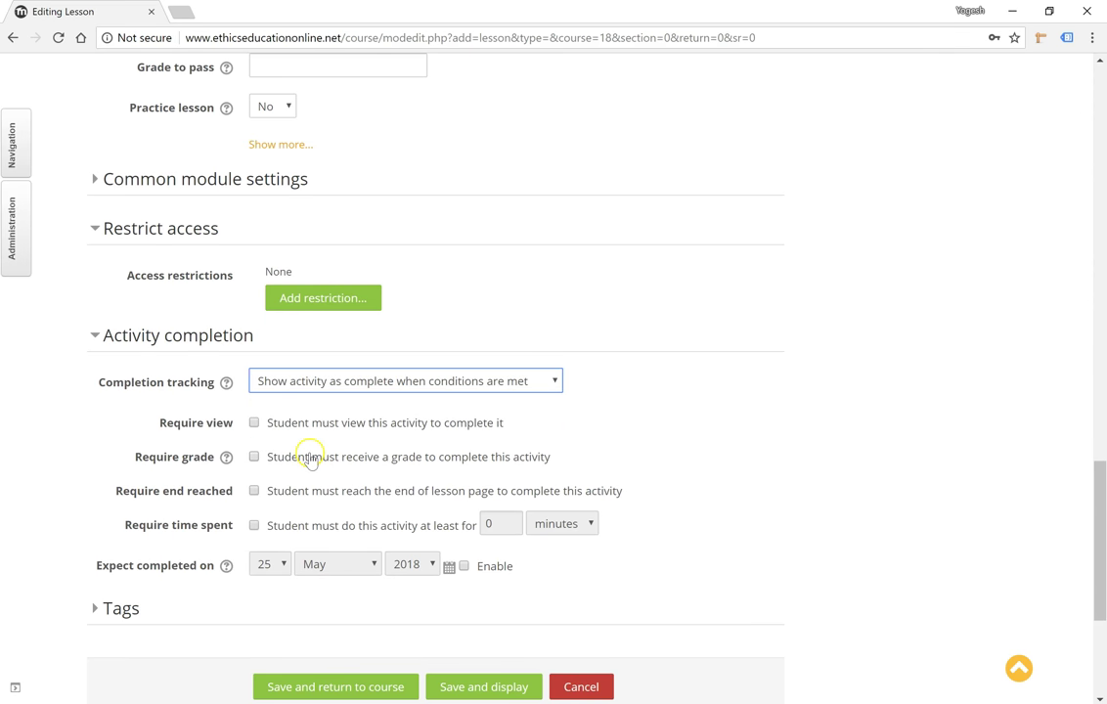
click(255, 458)
click(256, 492)
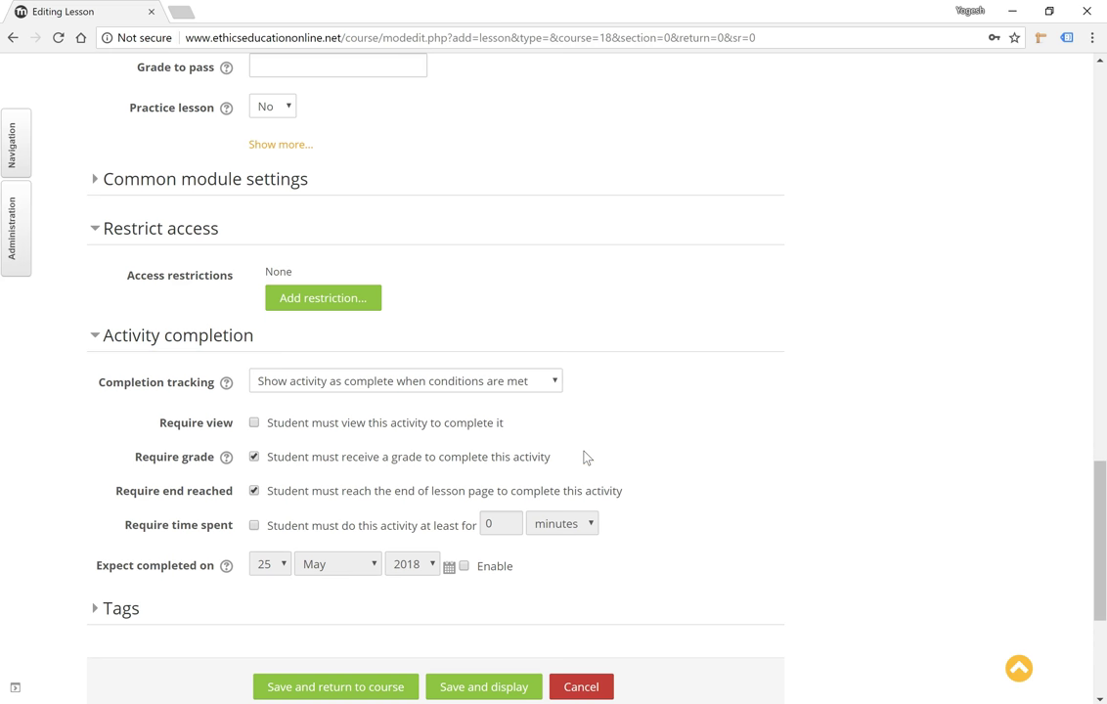
scroll(503, 528, down, 1)
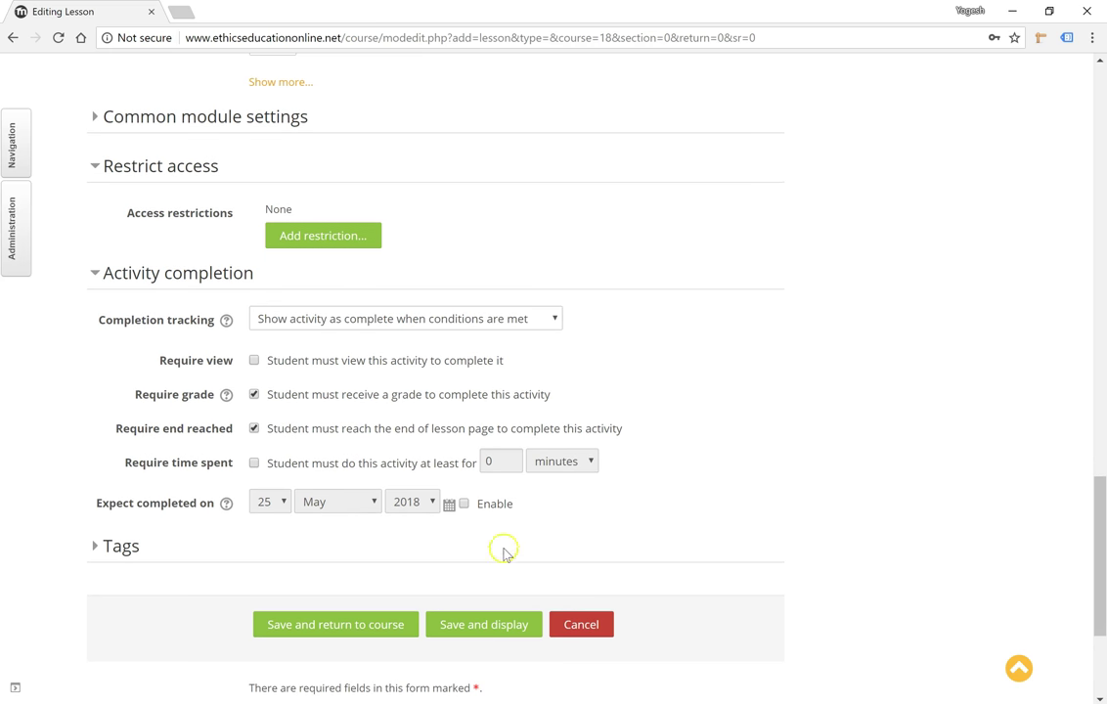
click(470, 634)
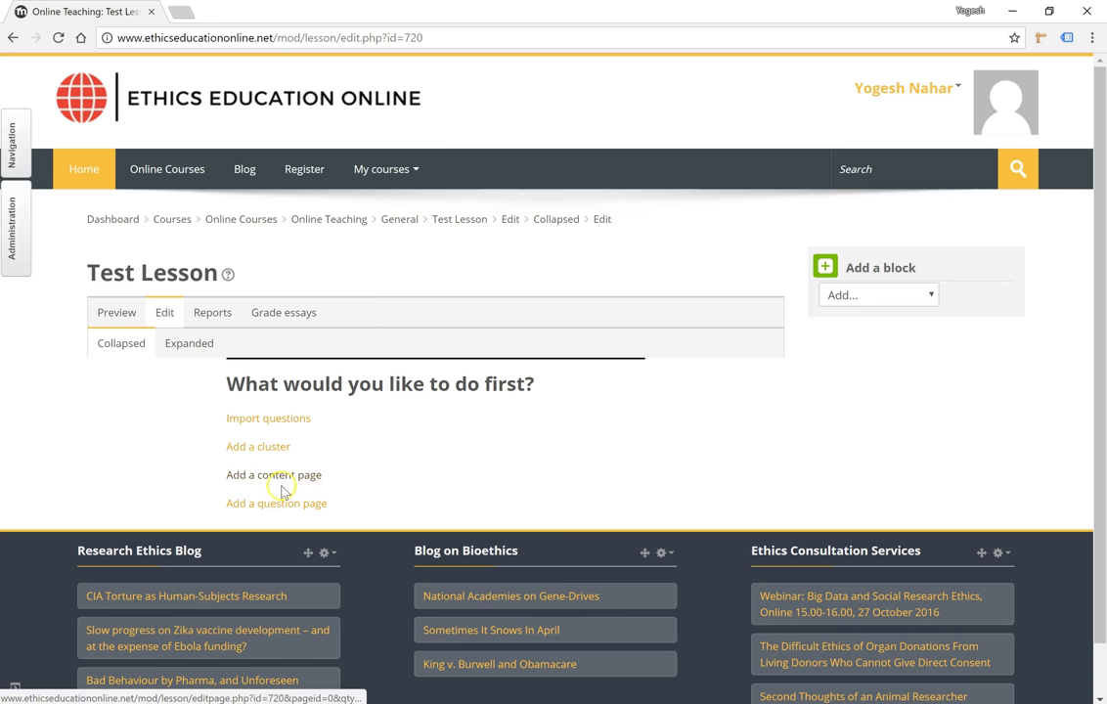
Step: Choose 'Add a content page' as the lesson's first page
click(281, 479)
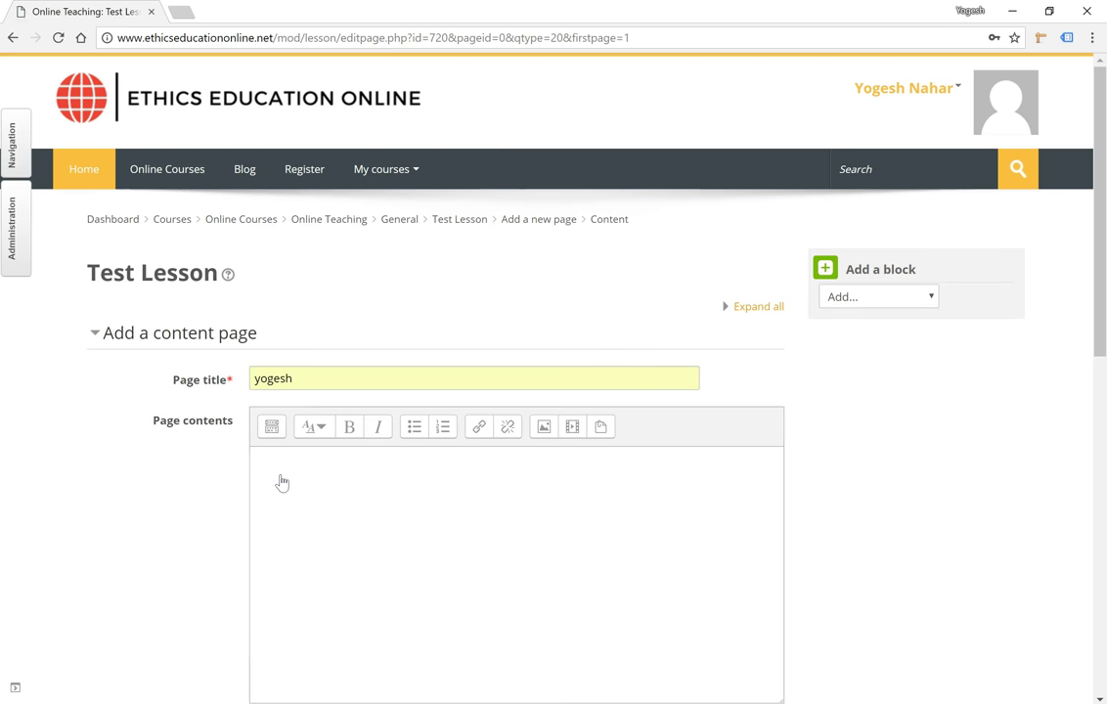
Step: Title the page 'Introduction' with contents 'Lesson content goes here.'
double_click(310, 372)
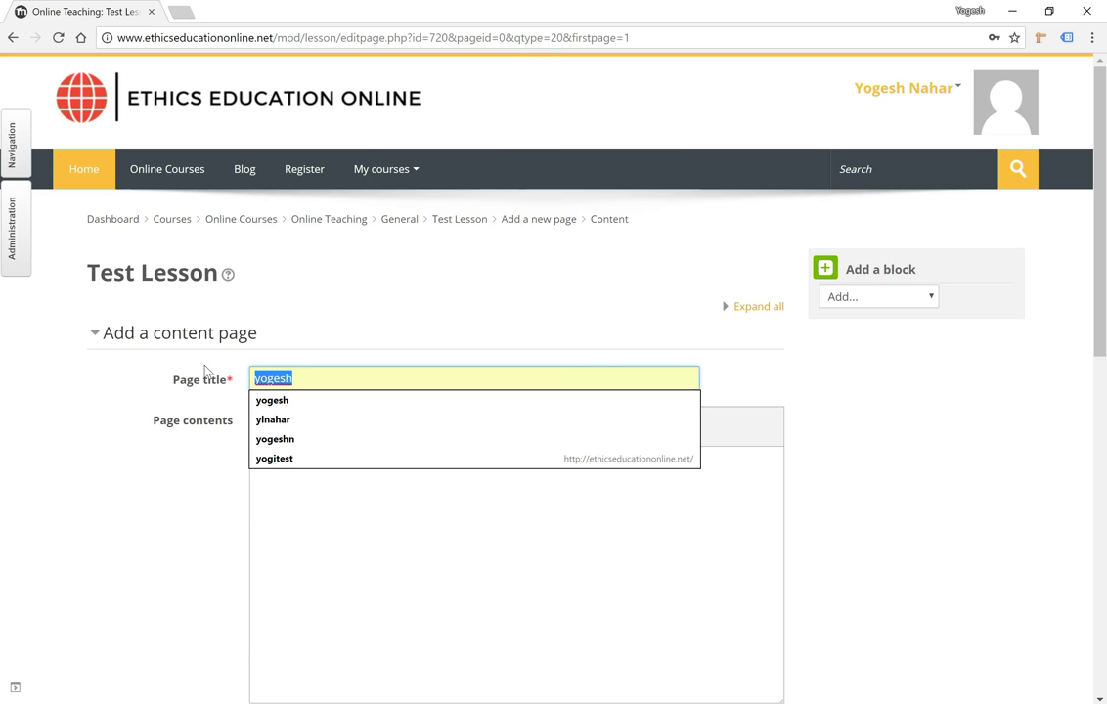
text(In)
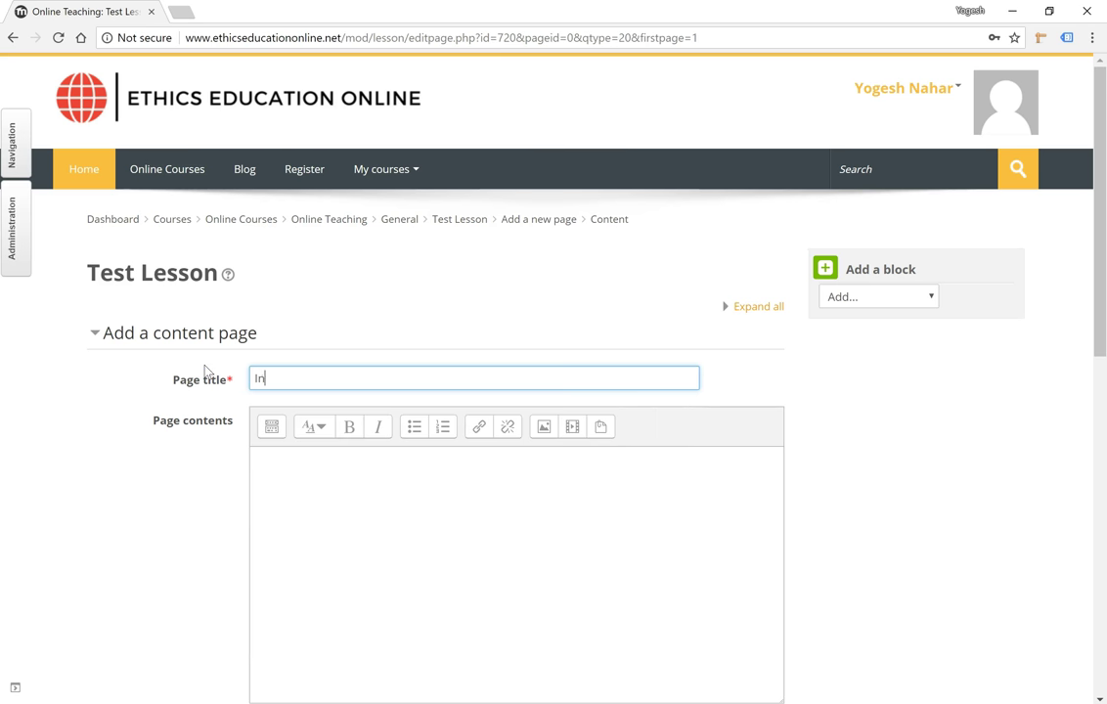
text(toroduction)
scroll(206, 370, down, 3)
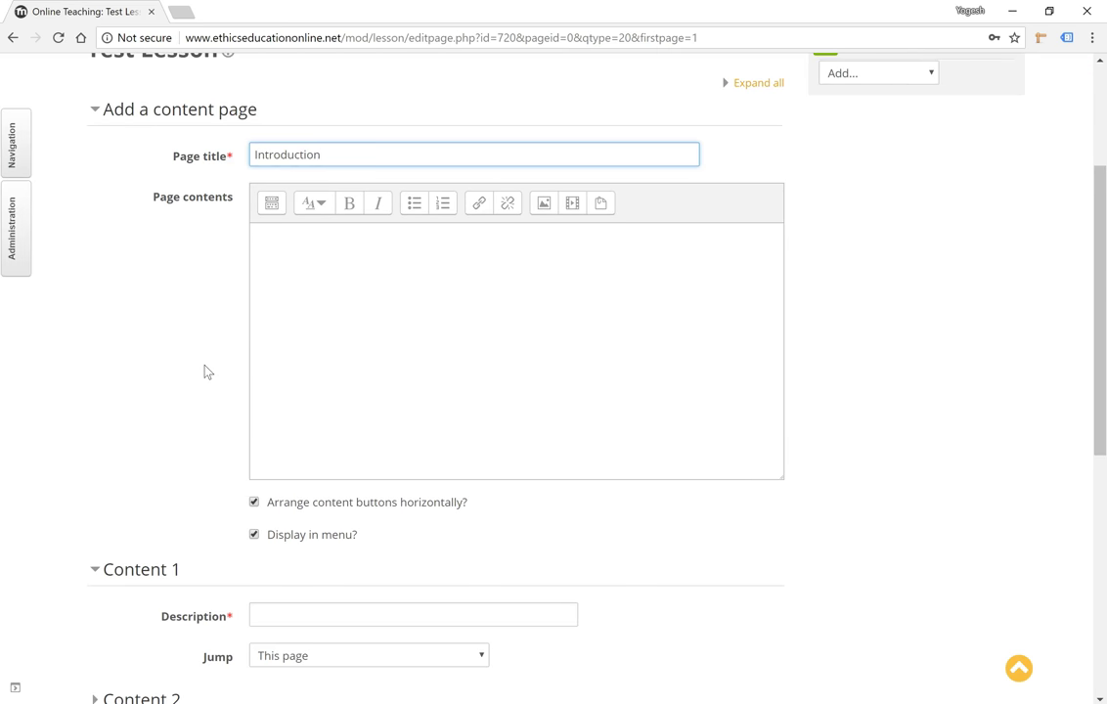
click(320, 324)
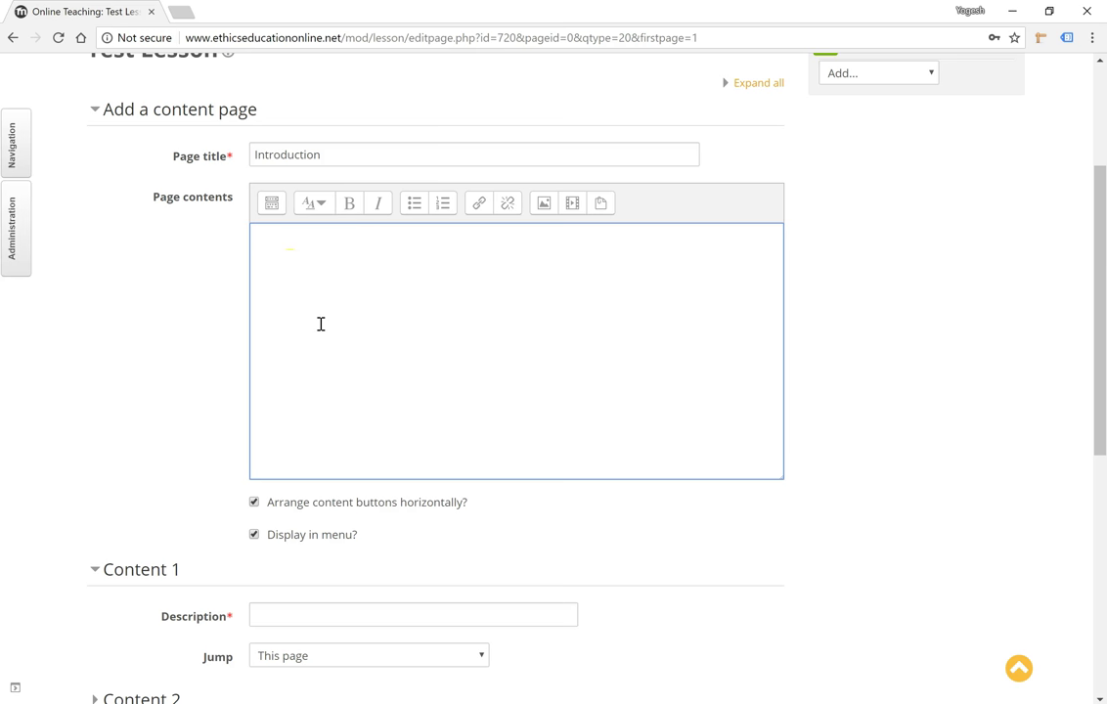
click(273, 213)
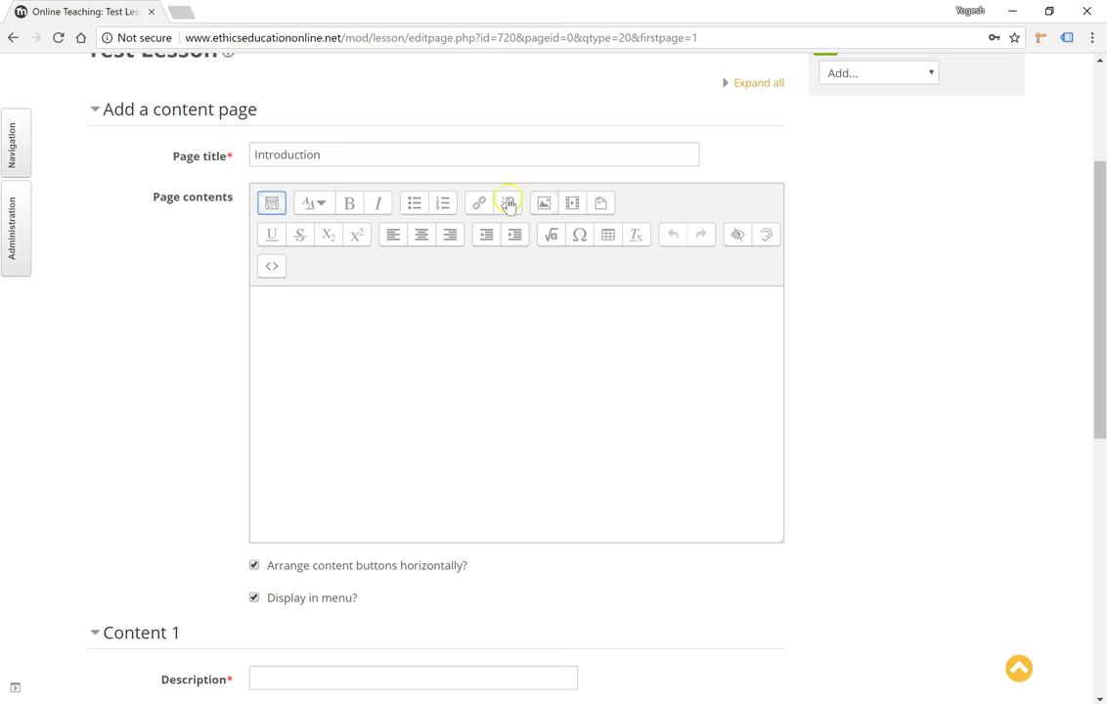
click(405, 325)
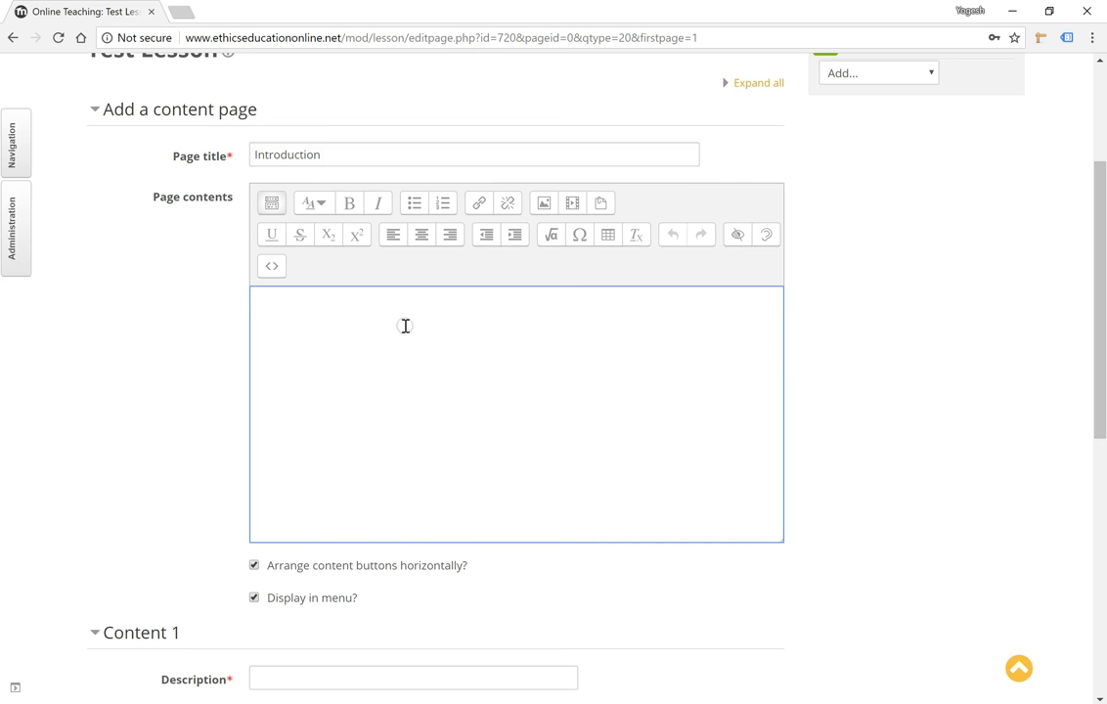
text(Lesson content goes here.)
Step: Make Content 1 'Next: Content Page 2' jump to the Next page, then save the page
scroll(405, 325, down, 4)
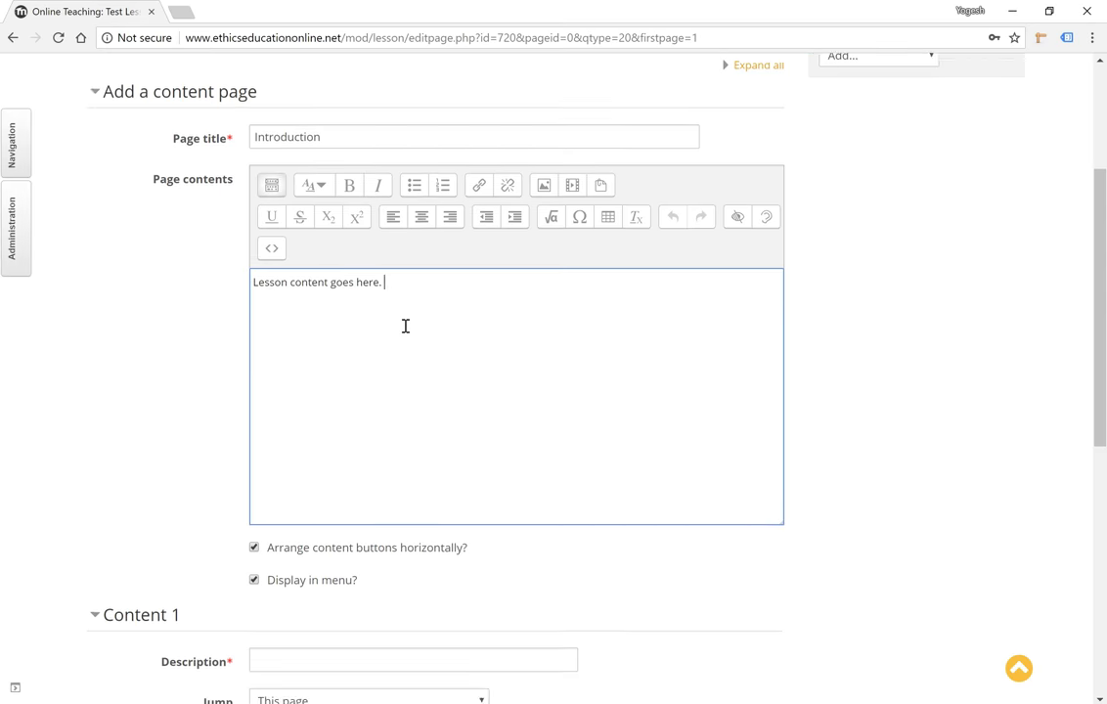
scroll(405, 326, down, 2)
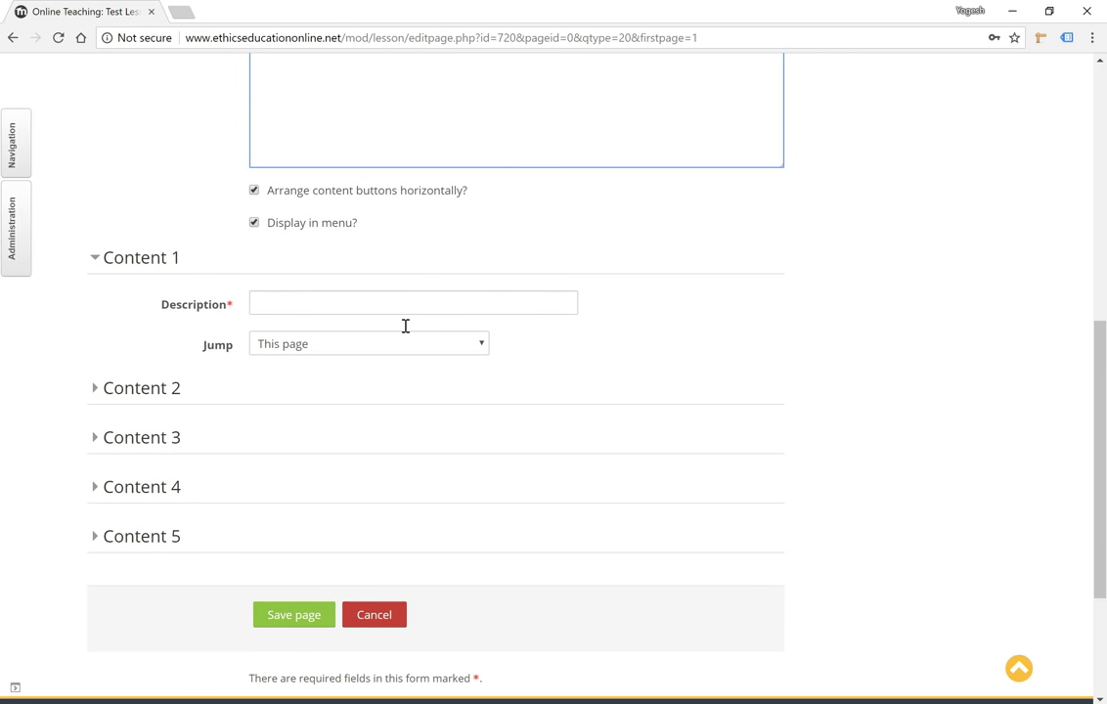
click(379, 309)
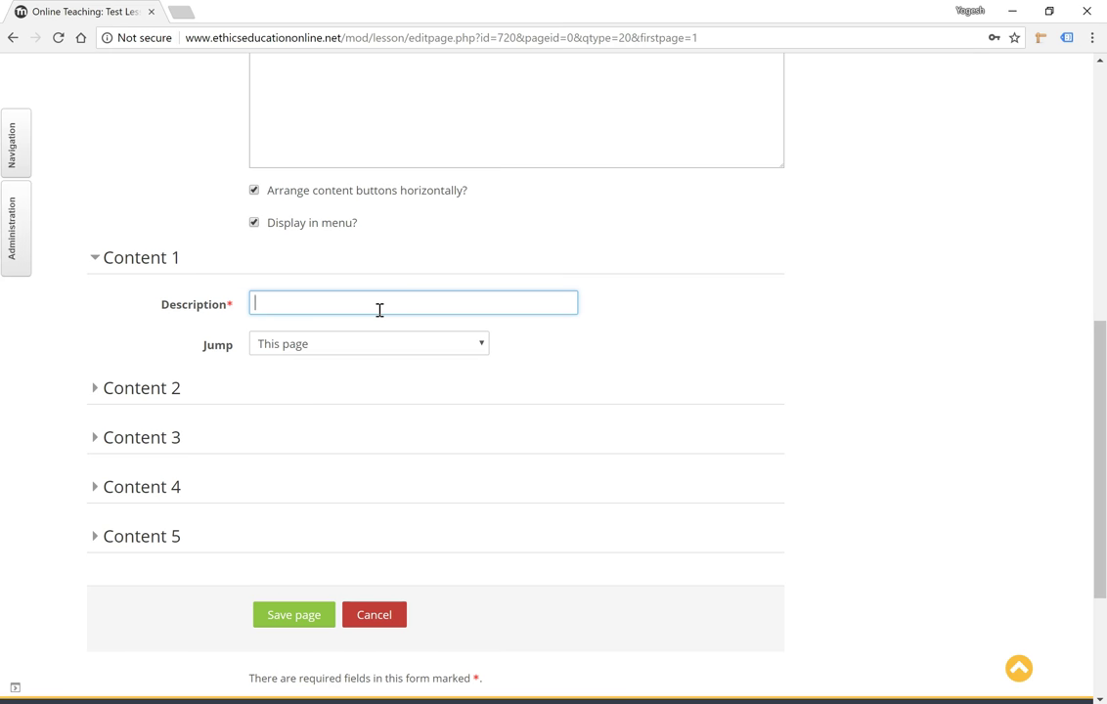
scroll(379, 310, up, 4)
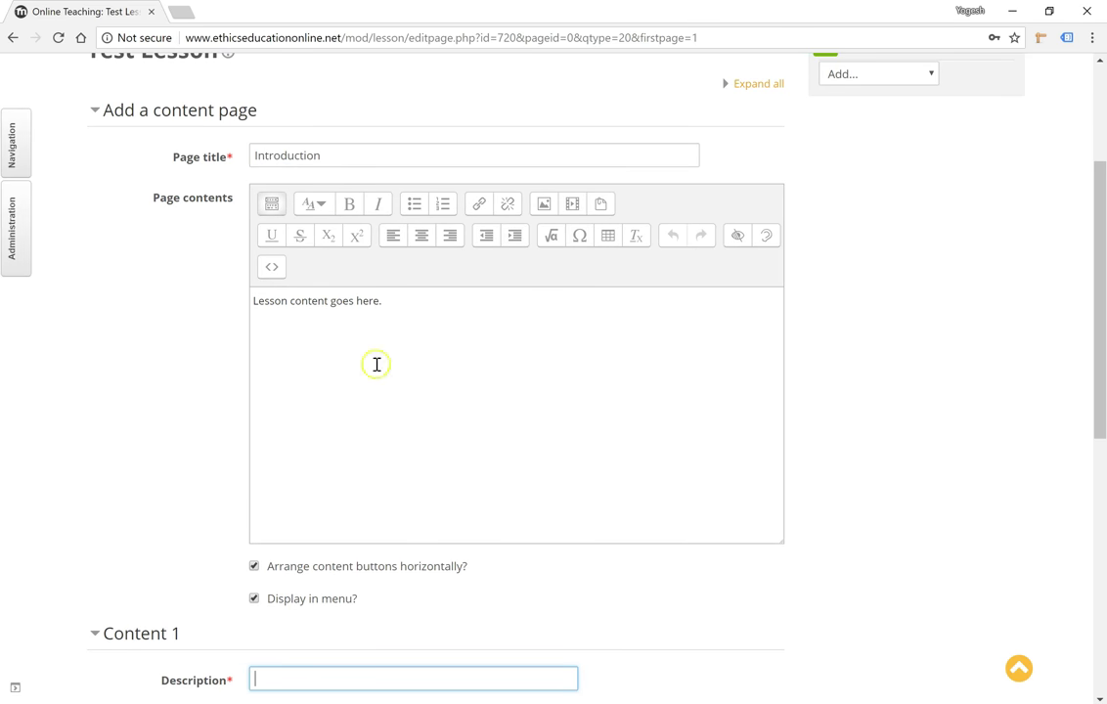
scroll(369, 418, down, 2)
scroll(372, 423, down, 1)
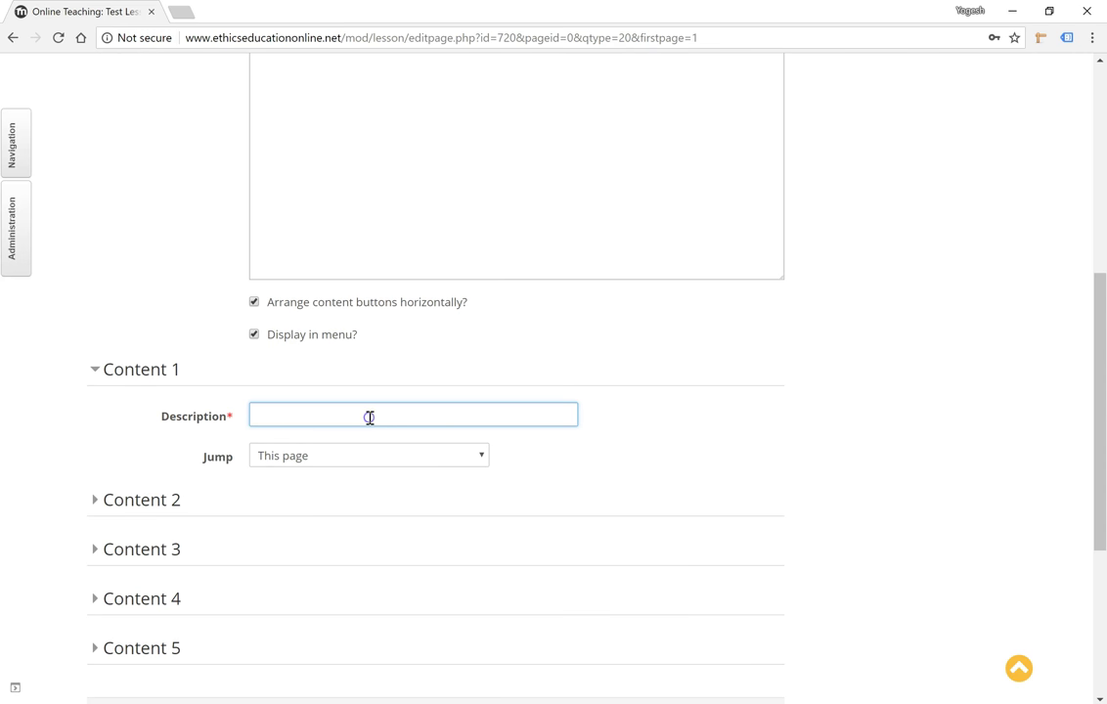
text(Next: Content P)
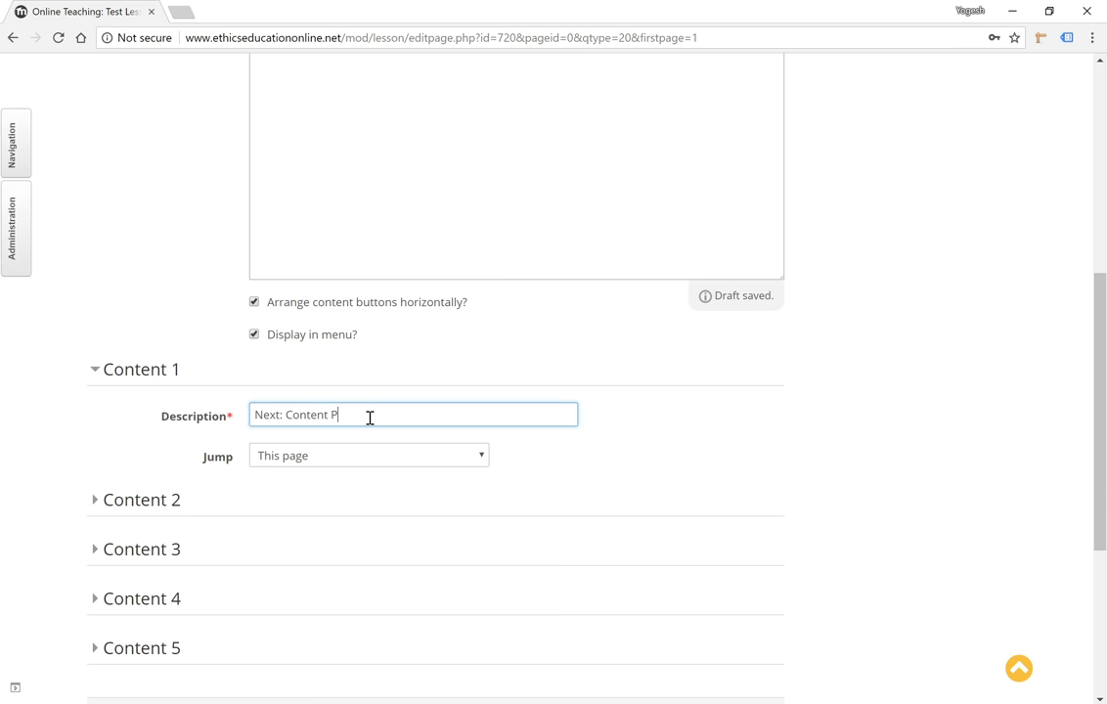
text(age 2)
scroll(370, 418, down, 2)
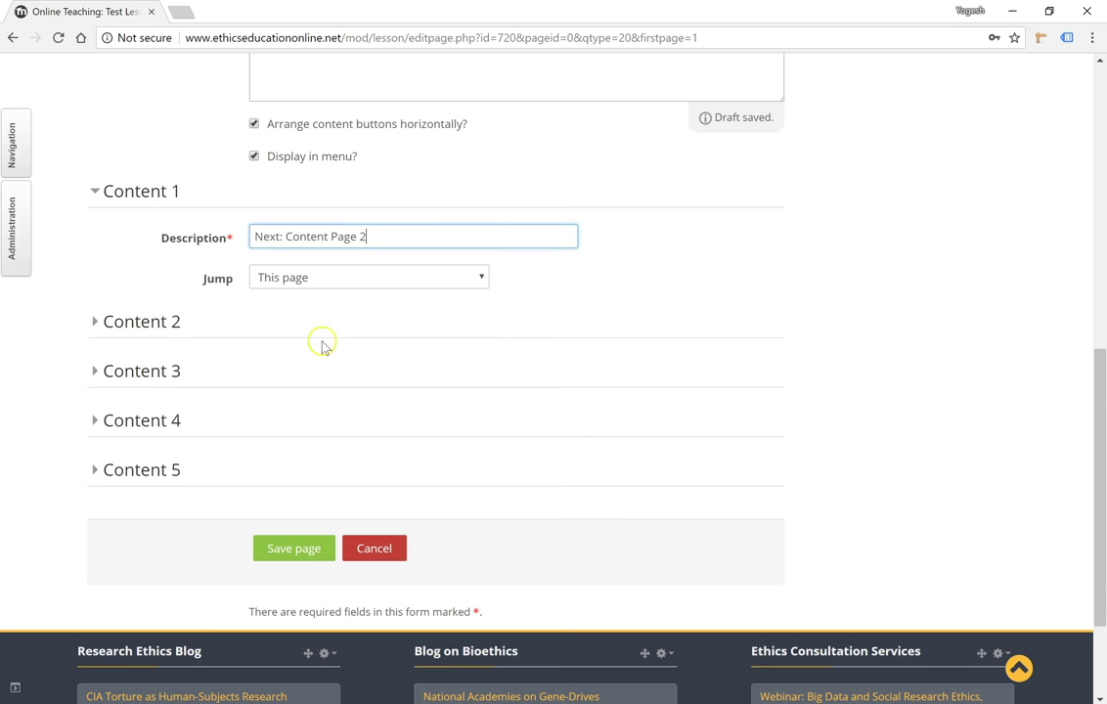
click(307, 280)
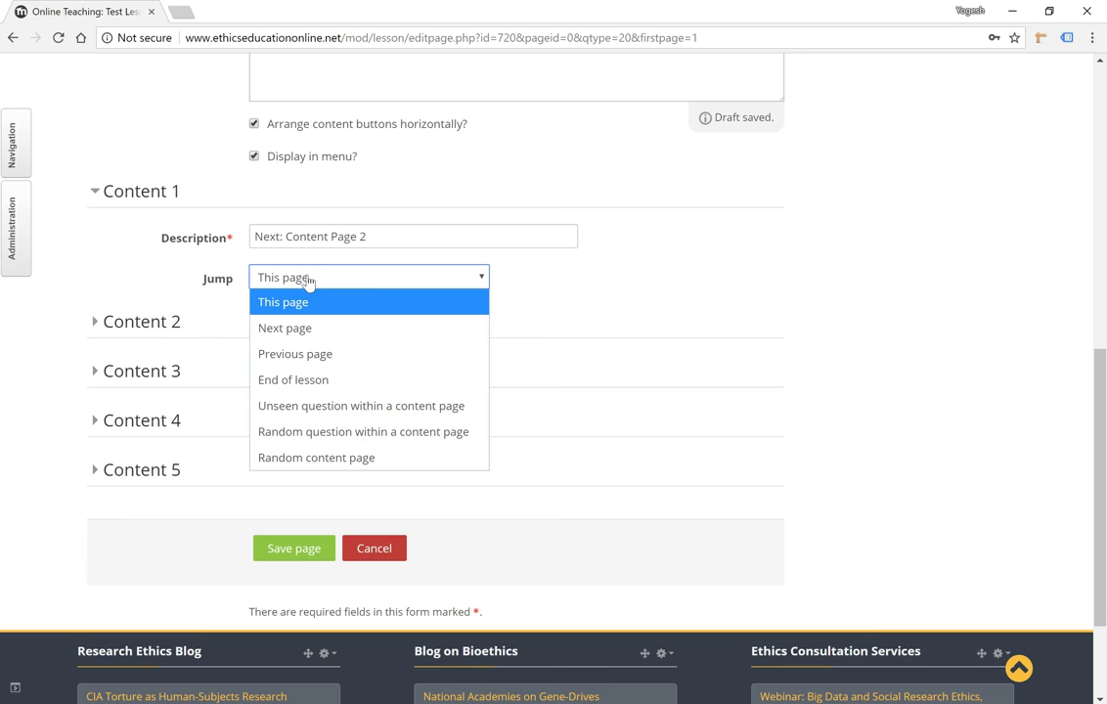
click(316, 327)
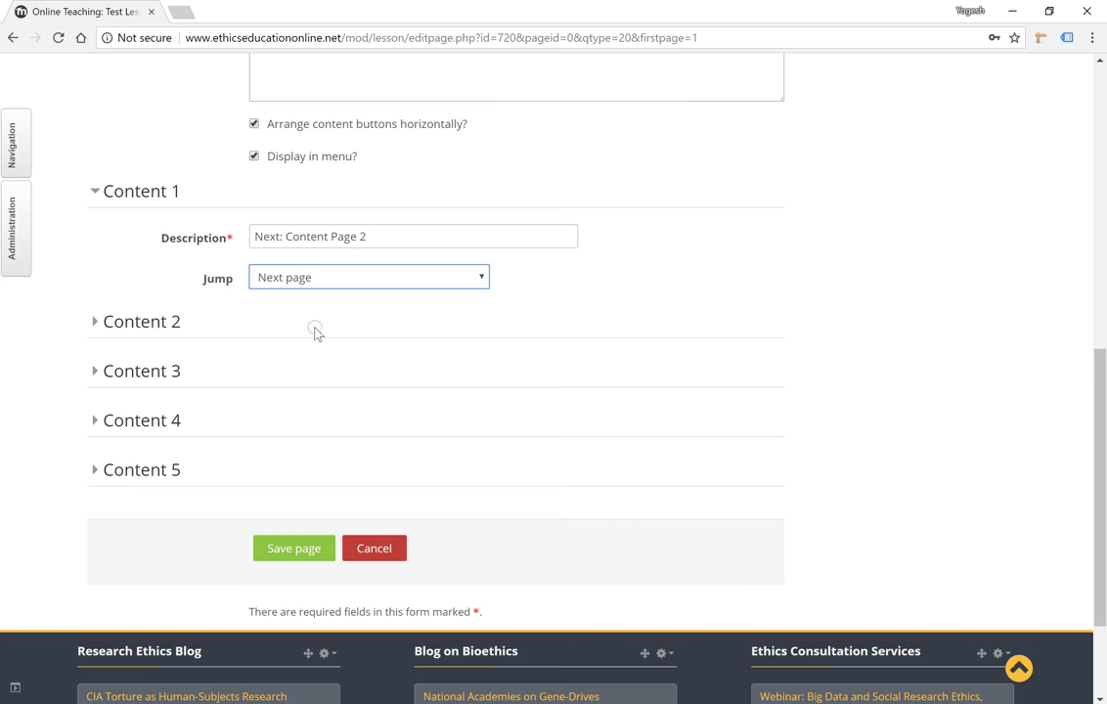
click(303, 550)
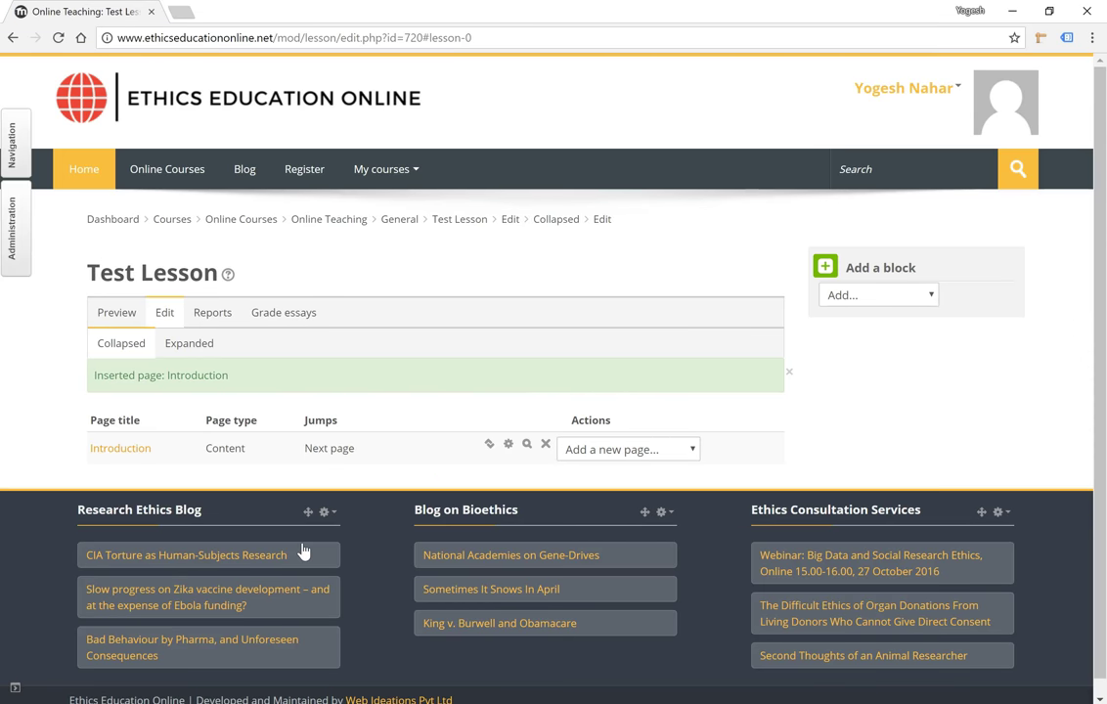
click(442, 482)
click(526, 446)
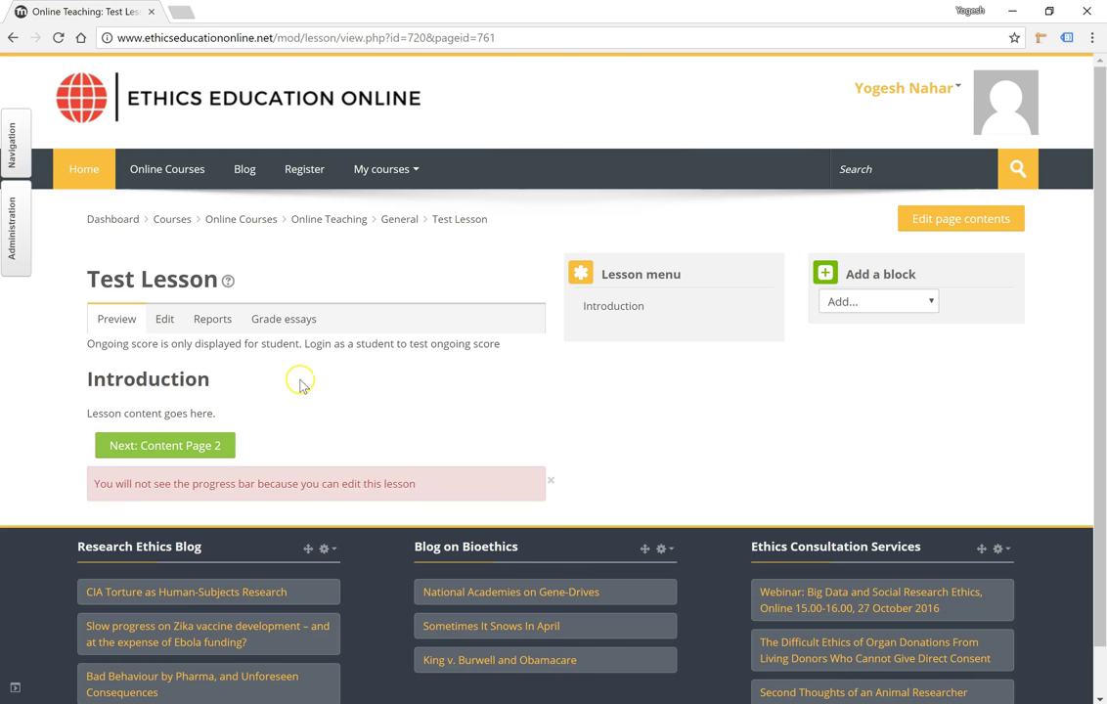
click(165, 321)
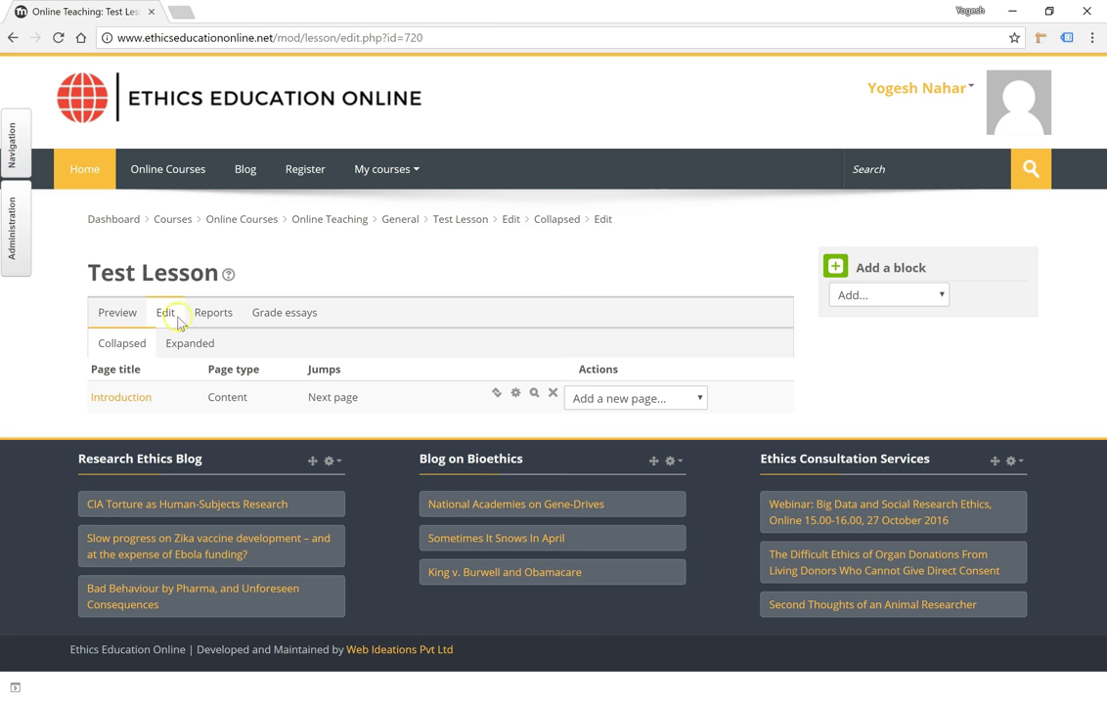
Step: Choose to add a Question page from the Add a new page list
click(585, 389)
click(603, 400)
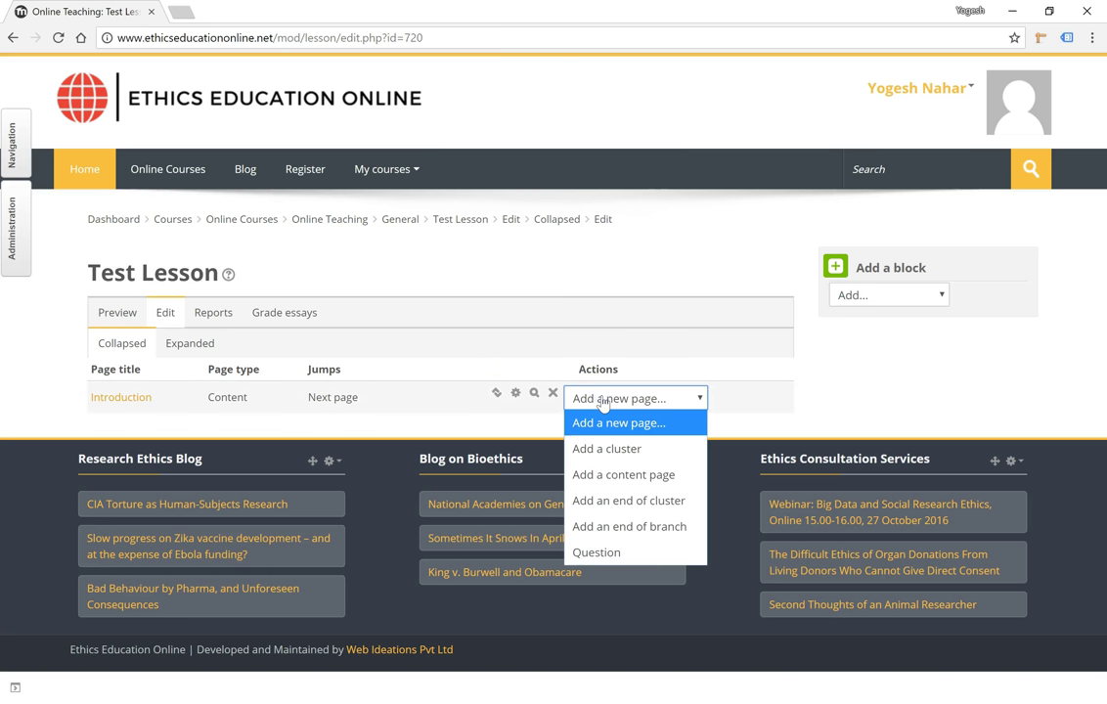
click(630, 460)
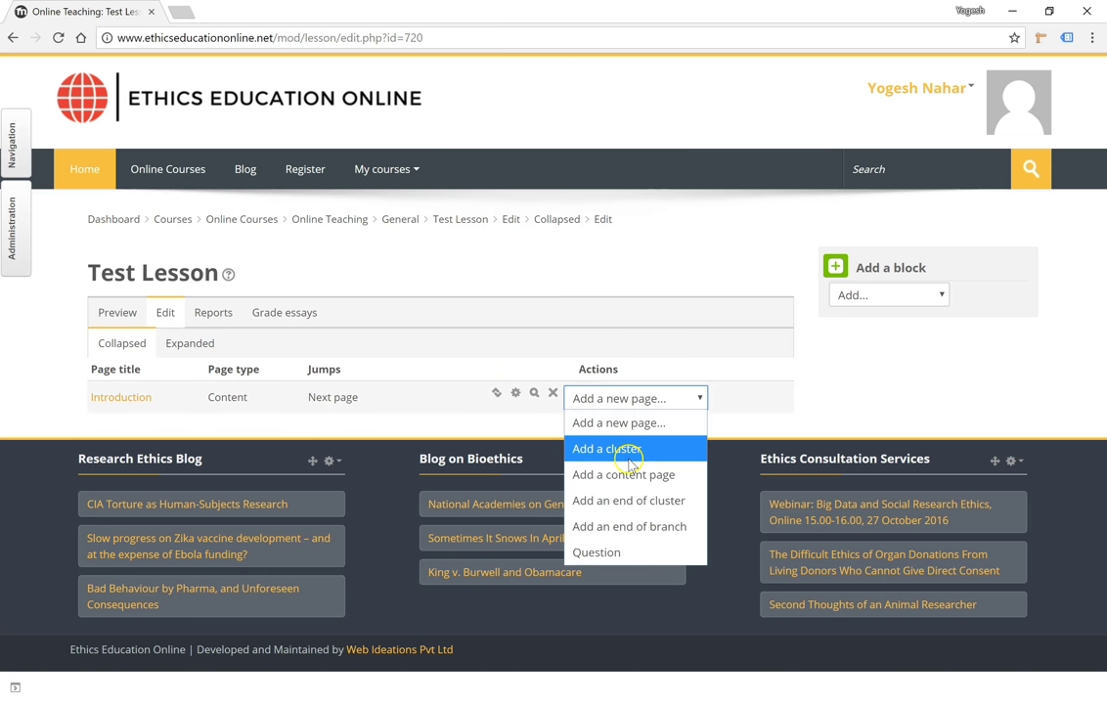
click(635, 554)
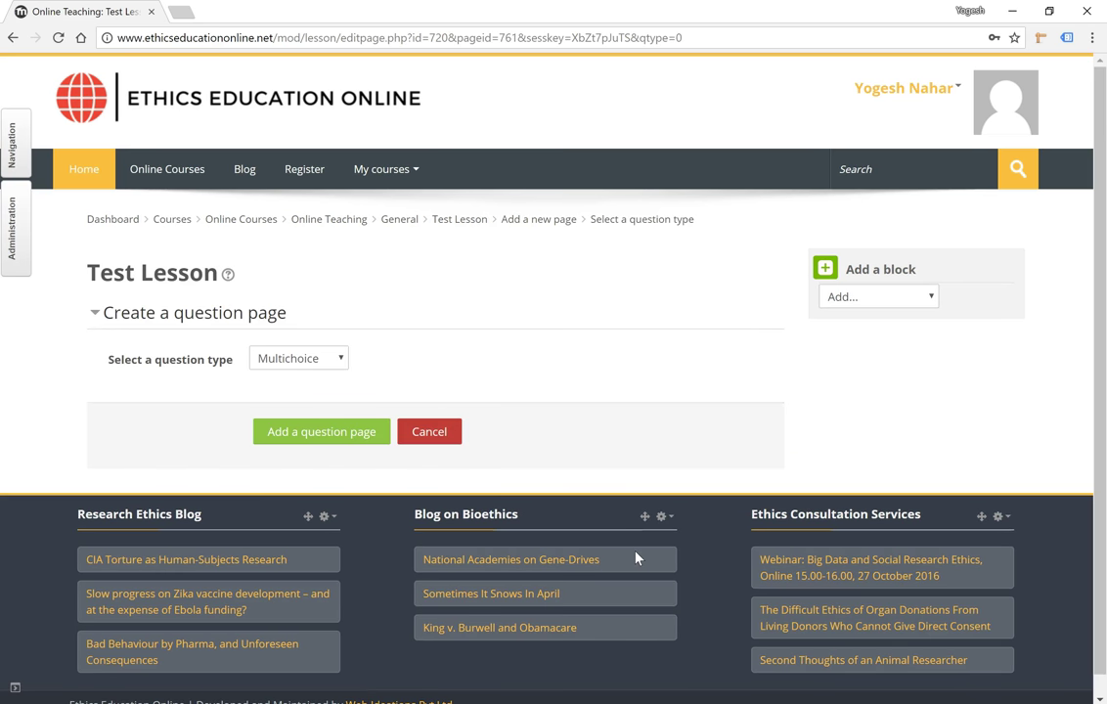
Step: Keep Multichoice as the question type and create the question page
click(448, 409)
click(313, 360)
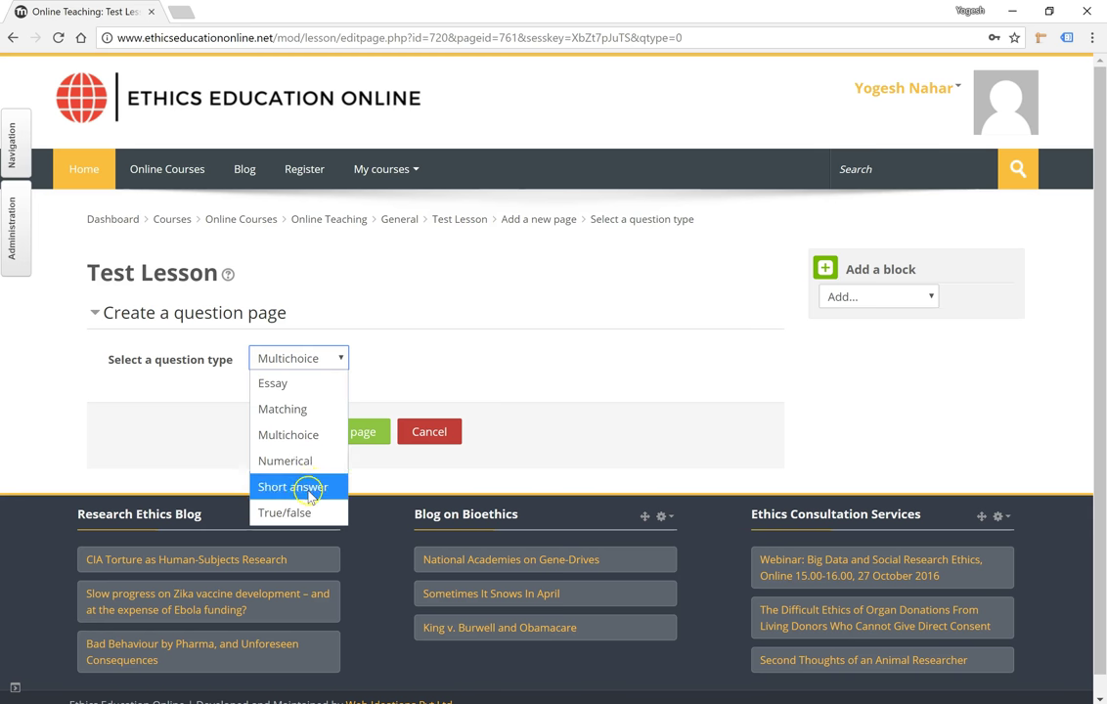
click(309, 434)
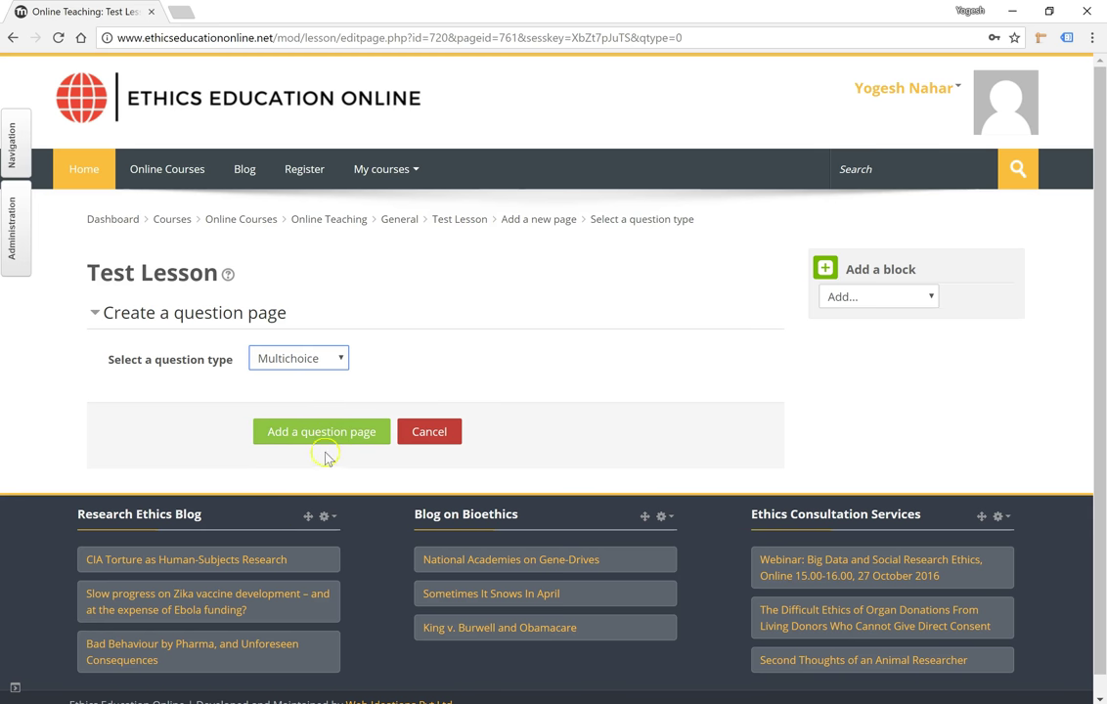
click(324, 438)
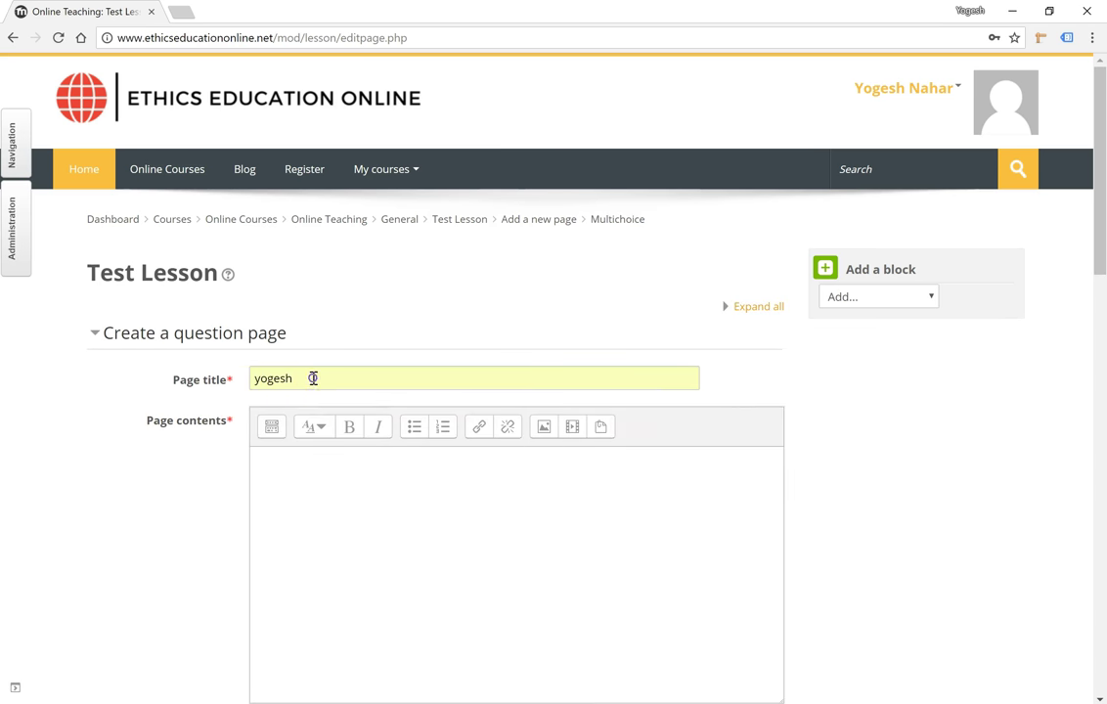
Step: Replace the page title with 'Lesson Activity #1'
double_click(313, 378)
text(Les)
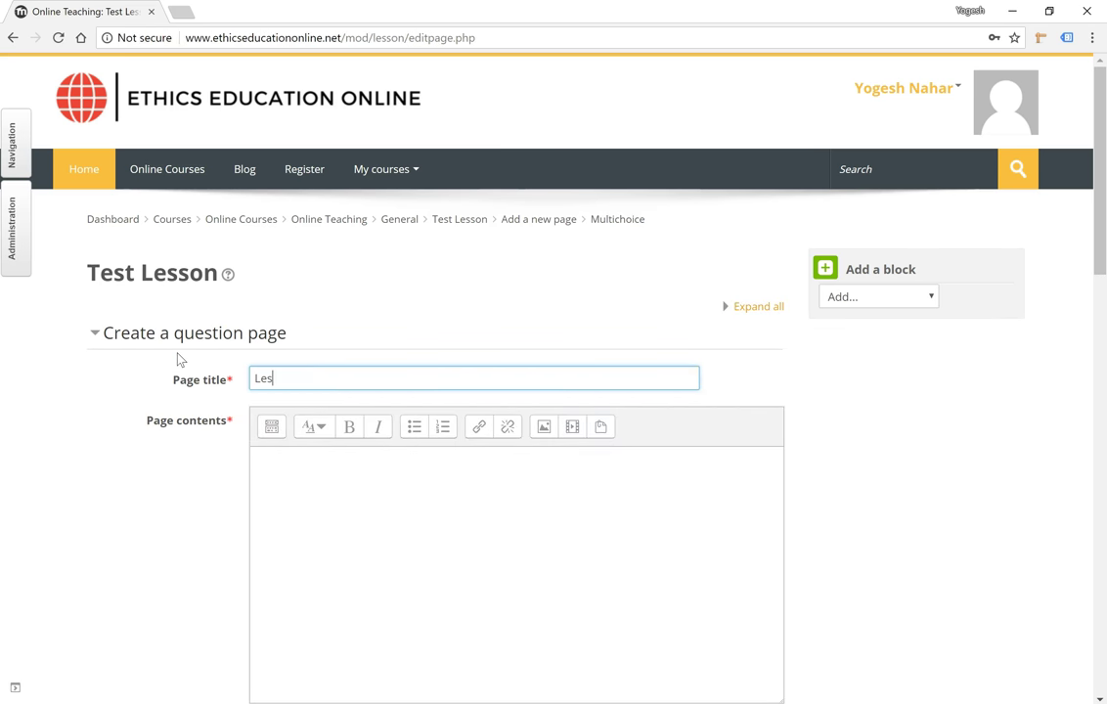
text(son Activity #1)
scroll(259, 366, down, 1)
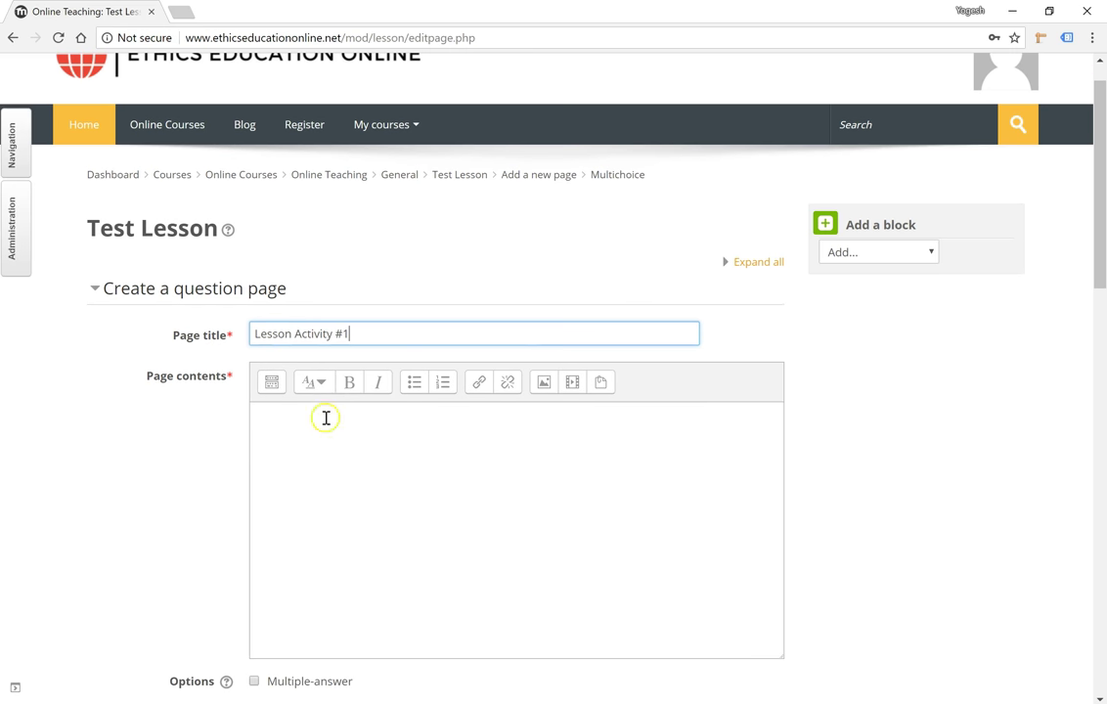
scroll(329, 438, down, 2)
Step: Enter 'What is the capital of India' as the question text
click(339, 347)
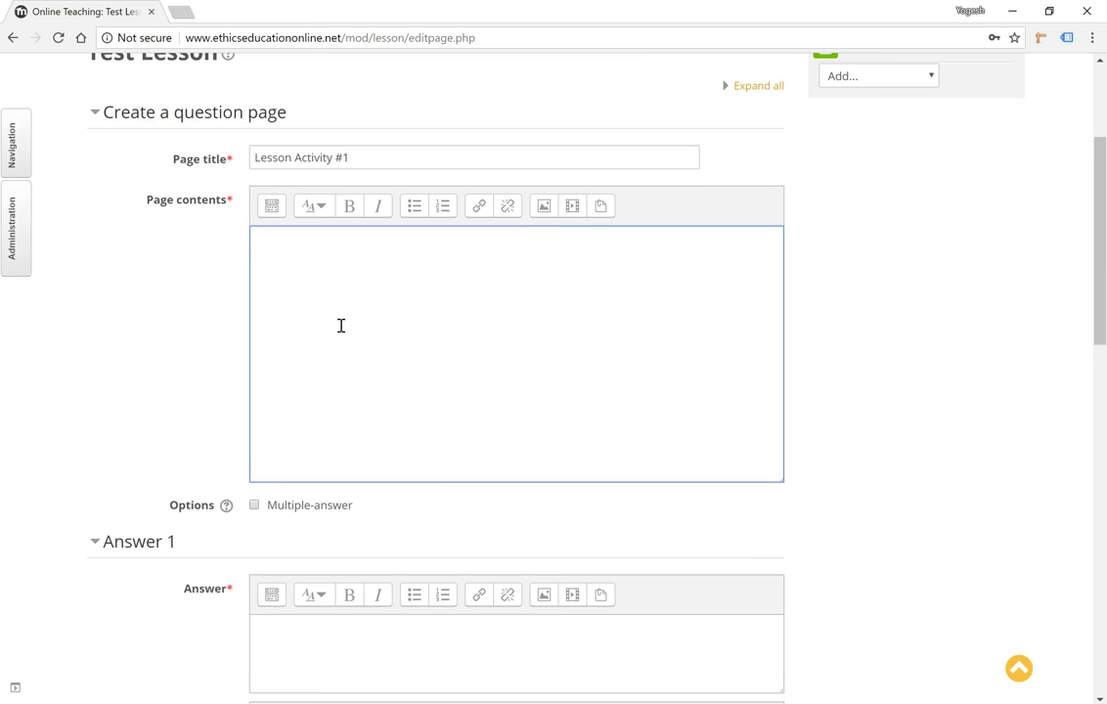
text(What is the capital of India?)
scroll(341, 326, down, 3)
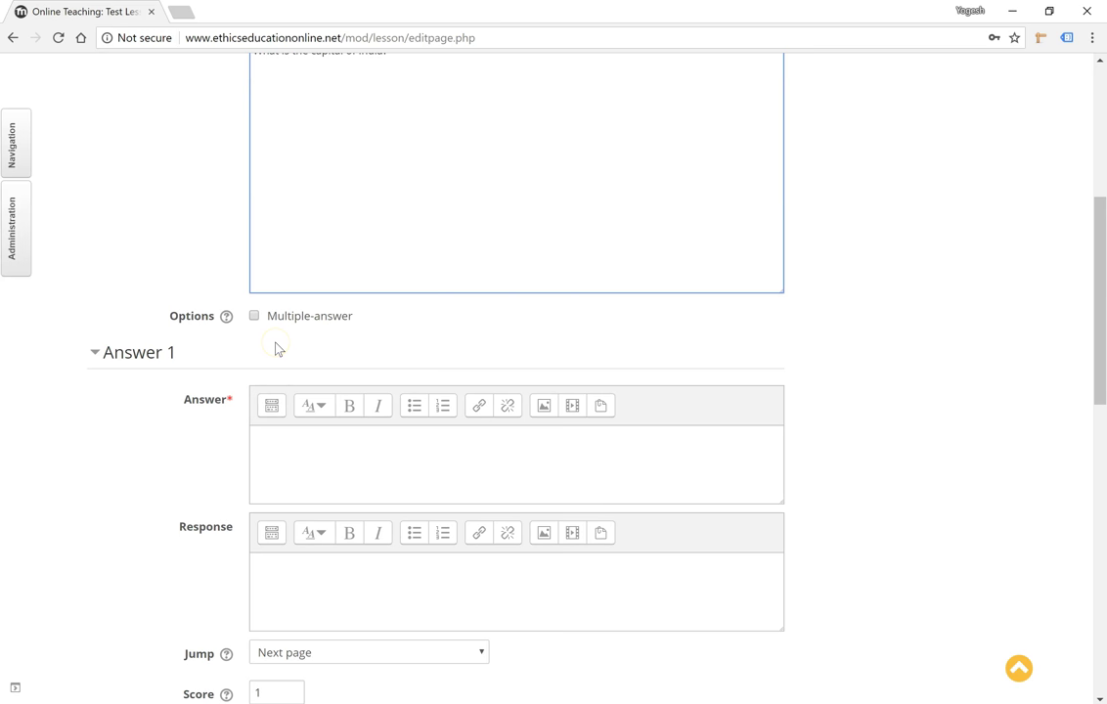
click(255, 317)
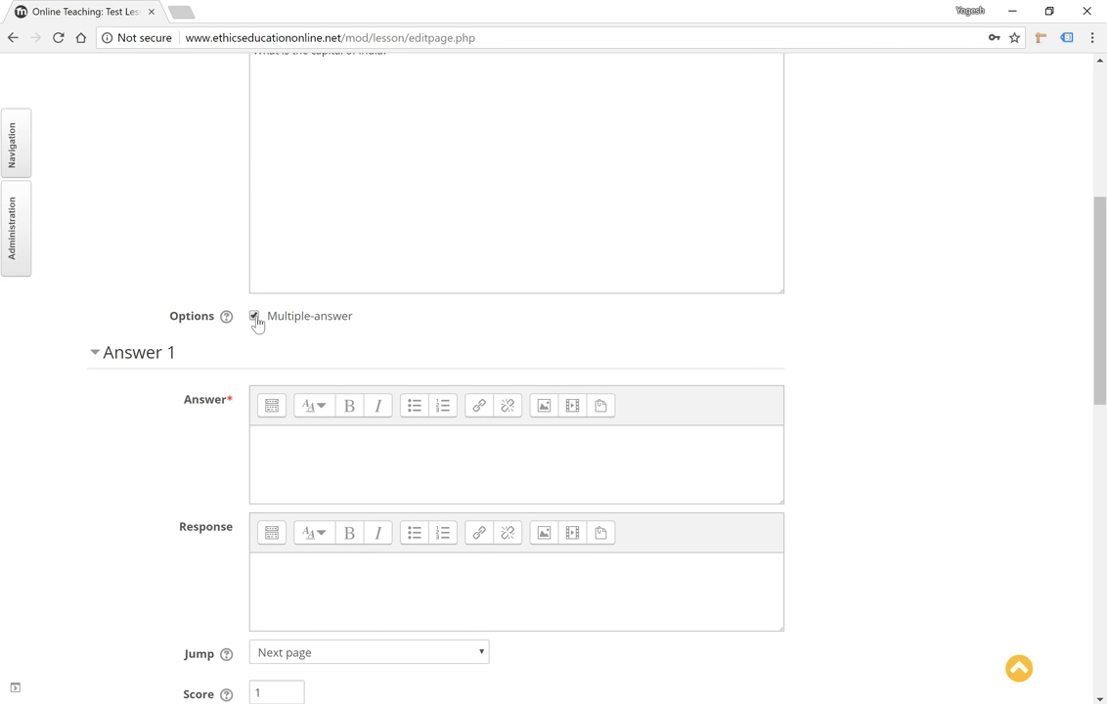
scroll(329, 339, down, 2)
Step: Enter Answer 1 'New Delhi' with the response 'Great job!'
click(335, 344)
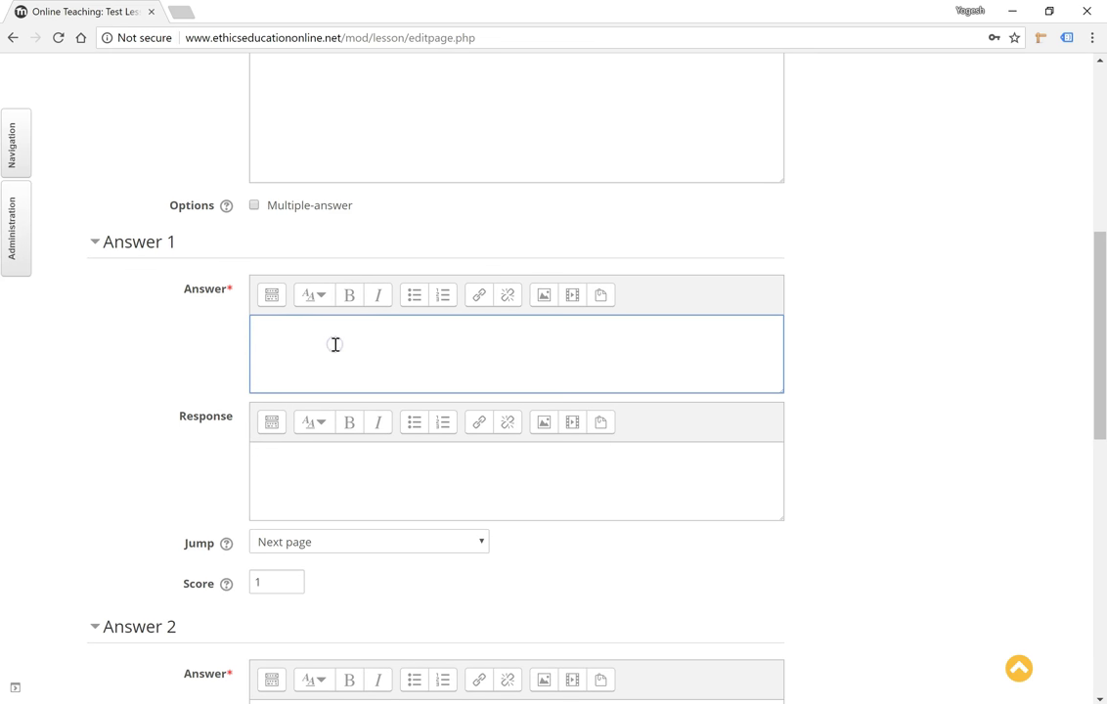
text(New Delhi)
scroll(334, 344, down, 1)
scroll(334, 344, down, 1)
click(359, 334)
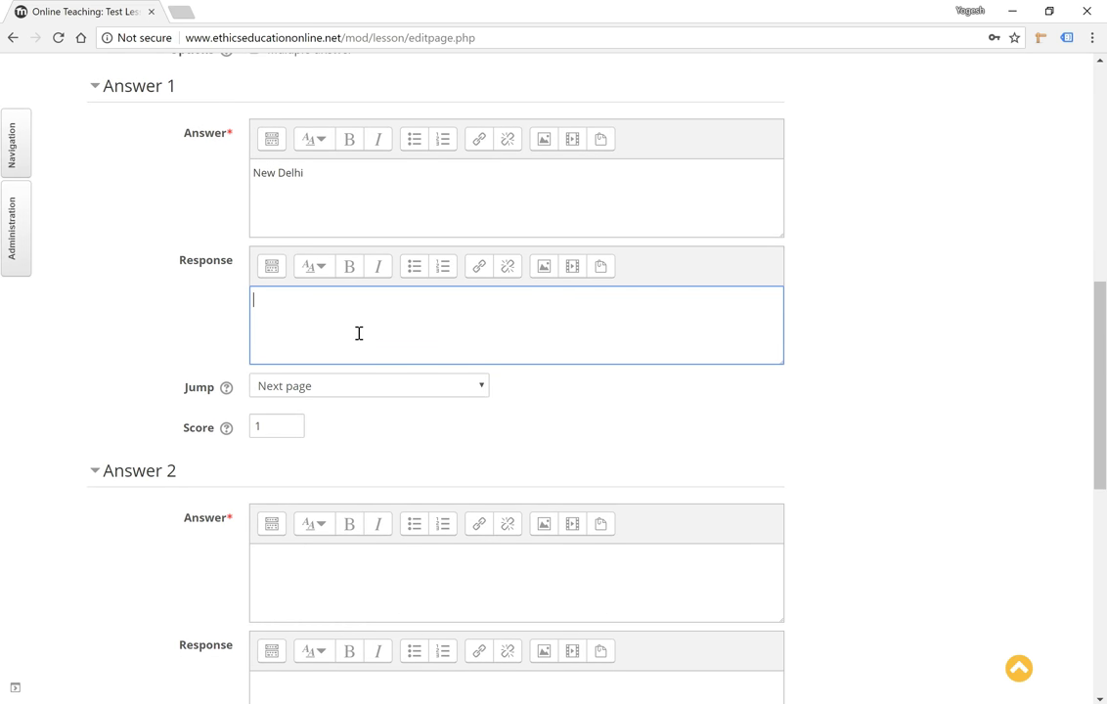
text(Great job!)
Step: Keep the New Delhi answer jumping to Next page and set its score to 10
scroll(358, 331, down, 3)
scroll(327, 247, up, 3)
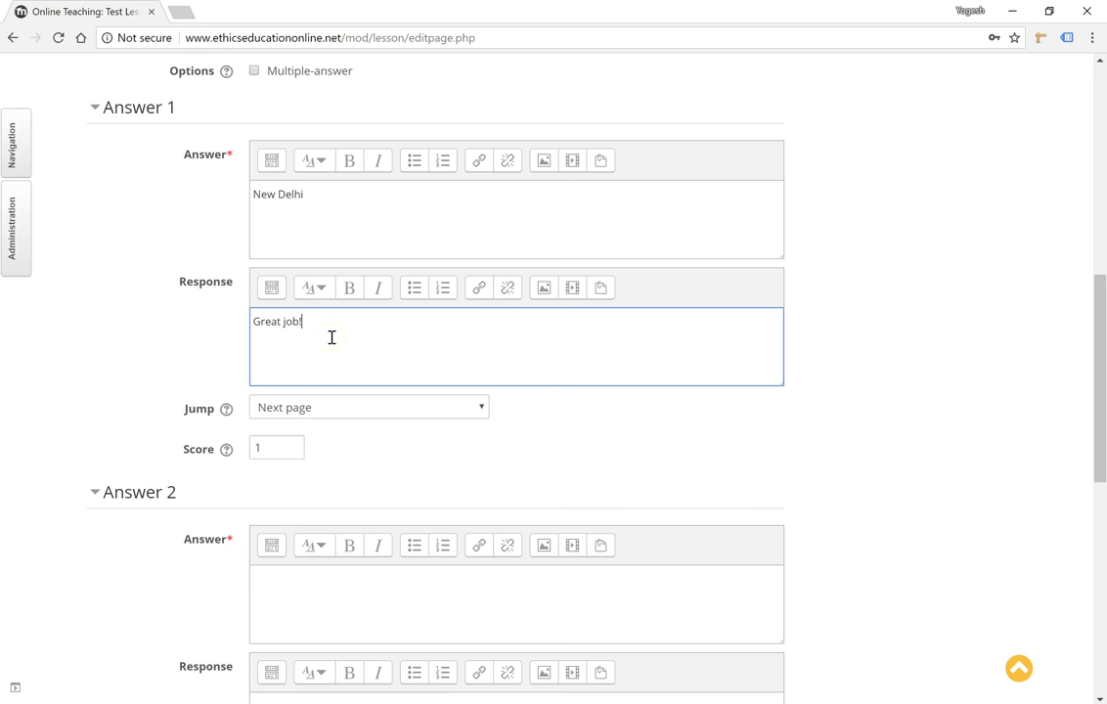
scroll(346, 379, down, 2)
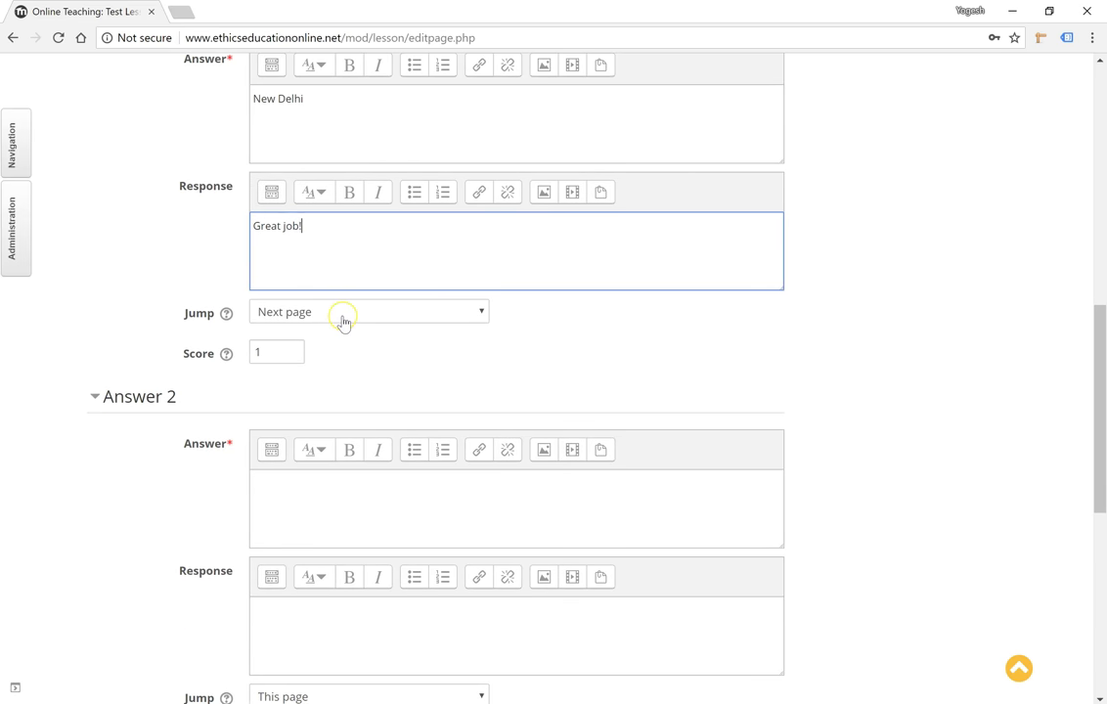
click(343, 322)
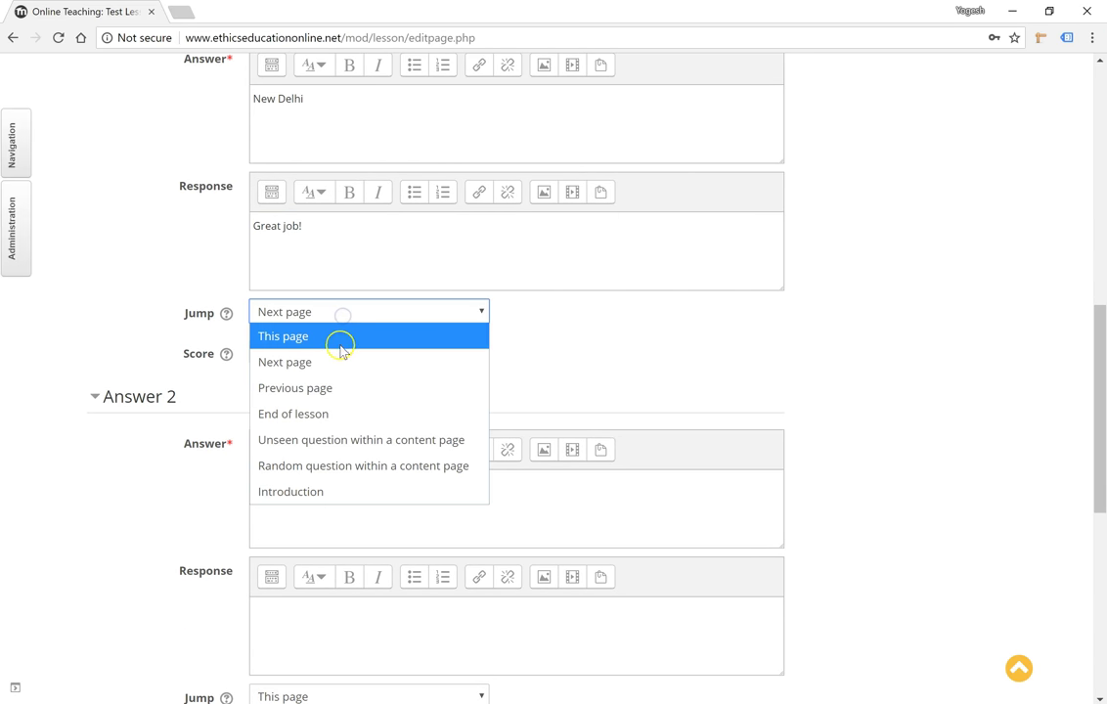
click(337, 365)
click(292, 354)
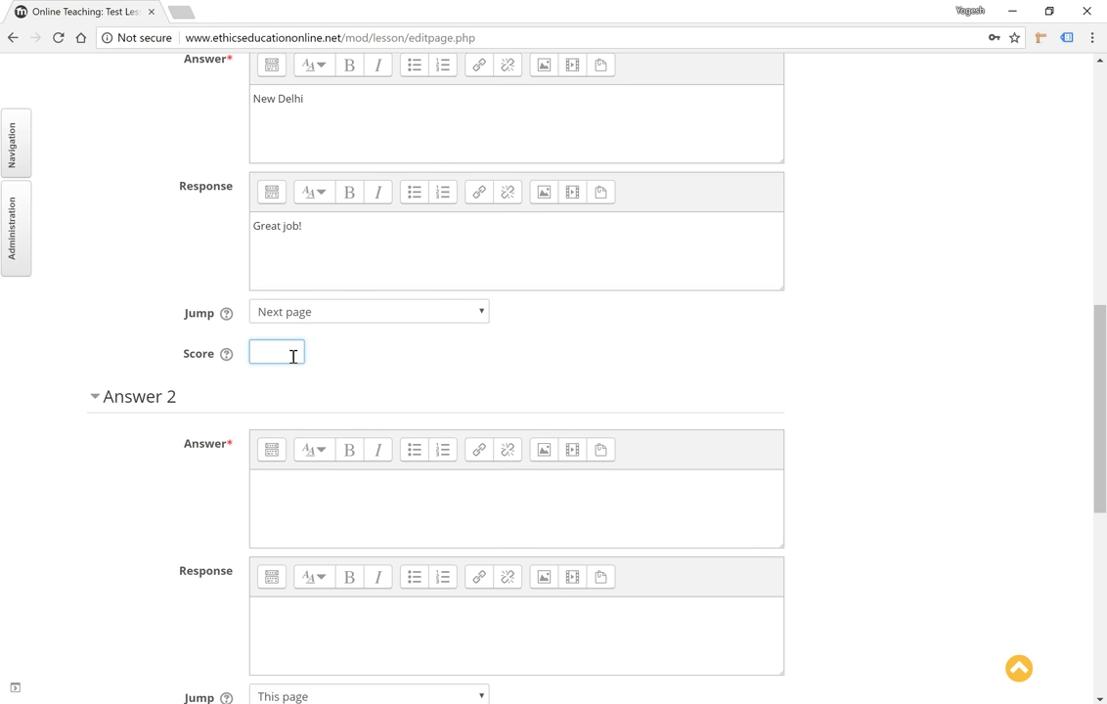
text(50)
key(BackSpace)
key(BackSpace)
key(BackSpace)
text(50)
text(0)
scroll(292, 357, down, 3)
Step: Enter Answer 2 'Mumbai', keeping its jump at This page and score 0
click(305, 315)
text(Mumbai)
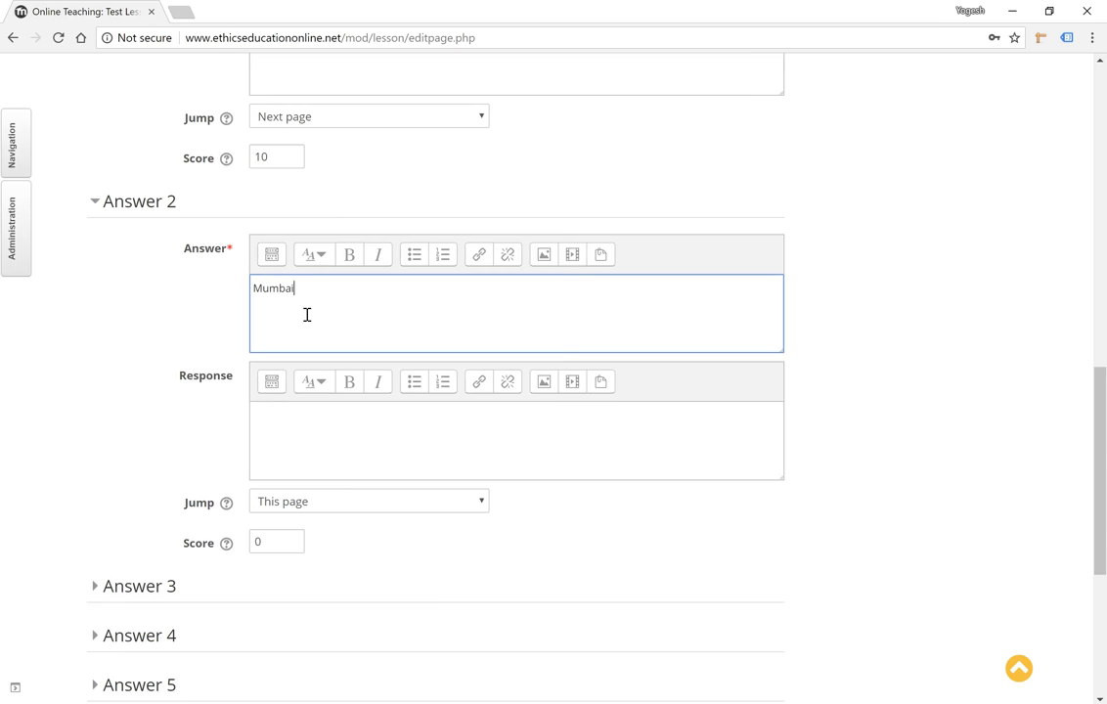
scroll(308, 315, down, 1)
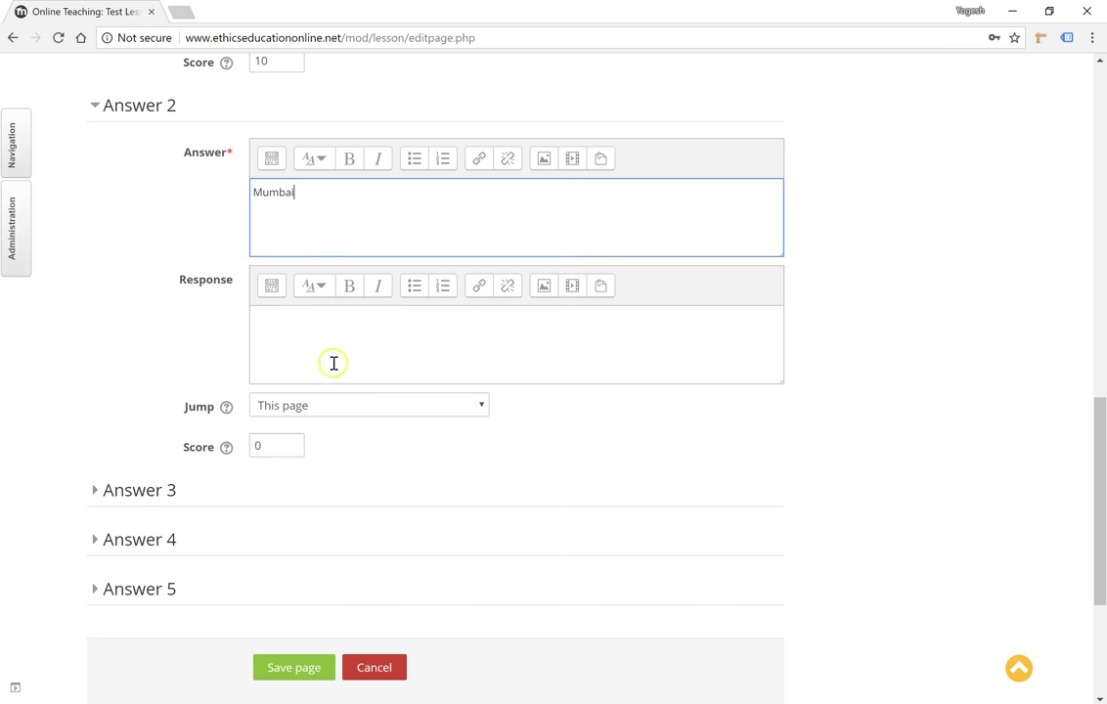
click(340, 406)
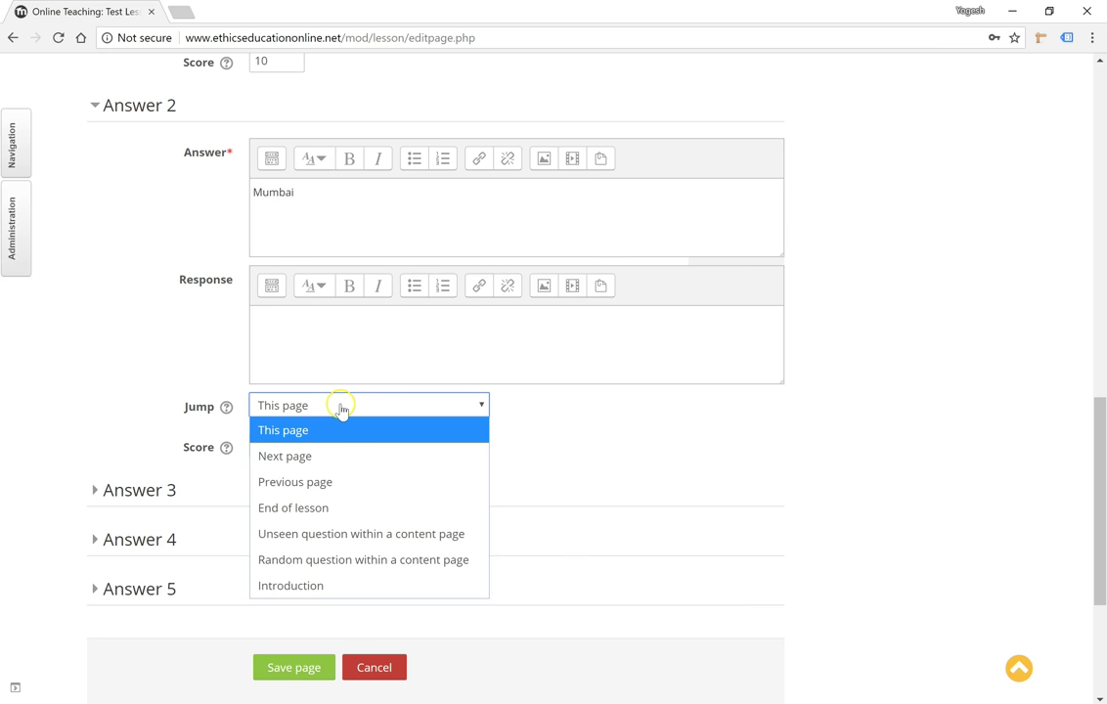
click(341, 432)
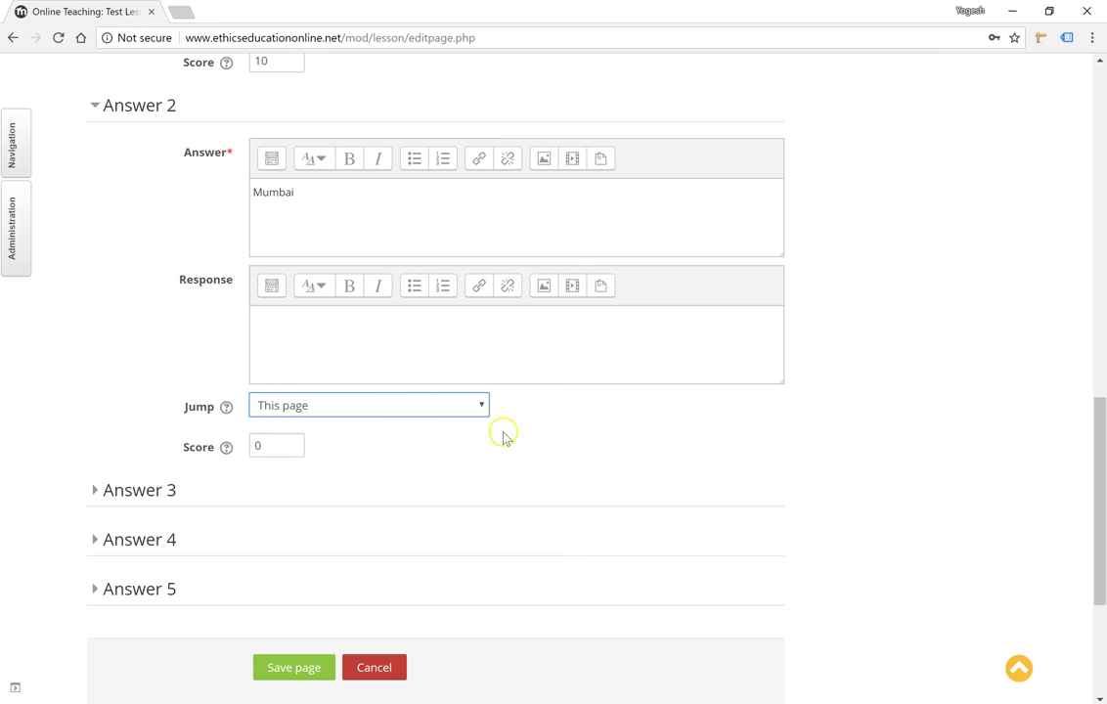
click(300, 446)
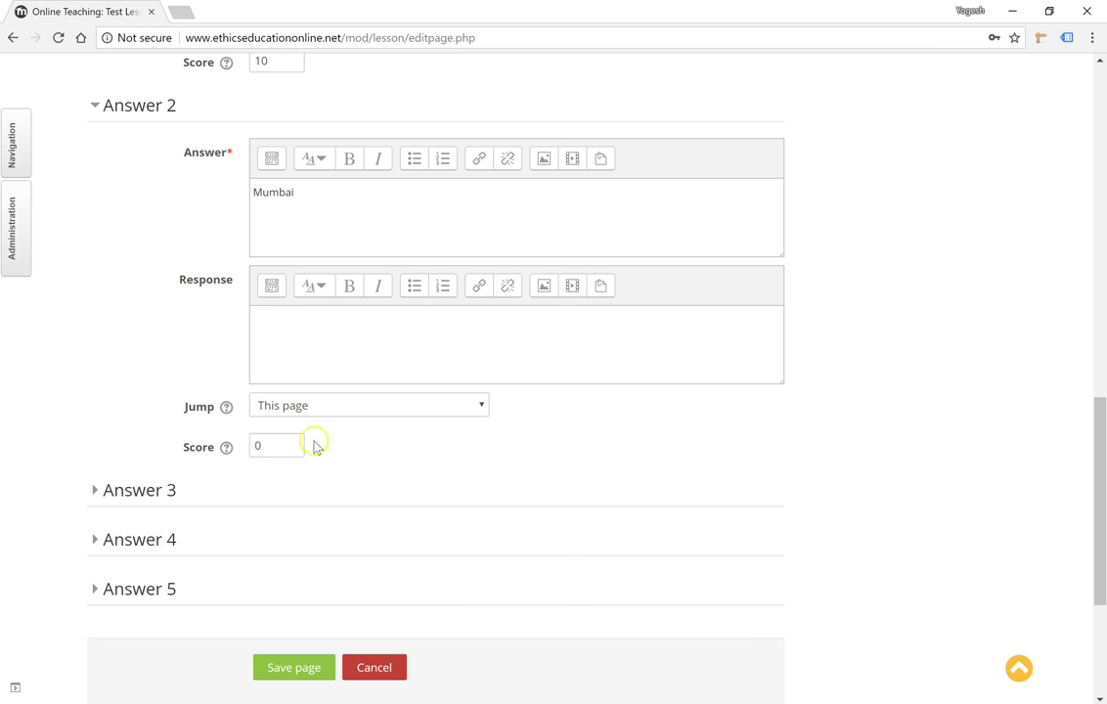
Step: Add Answer 3 'Calcutta' and save the question page
click(173, 487)
click(323, 588)
text(Calcutta)
scroll(324, 588, down, 2)
scroll(324, 588, down, 2)
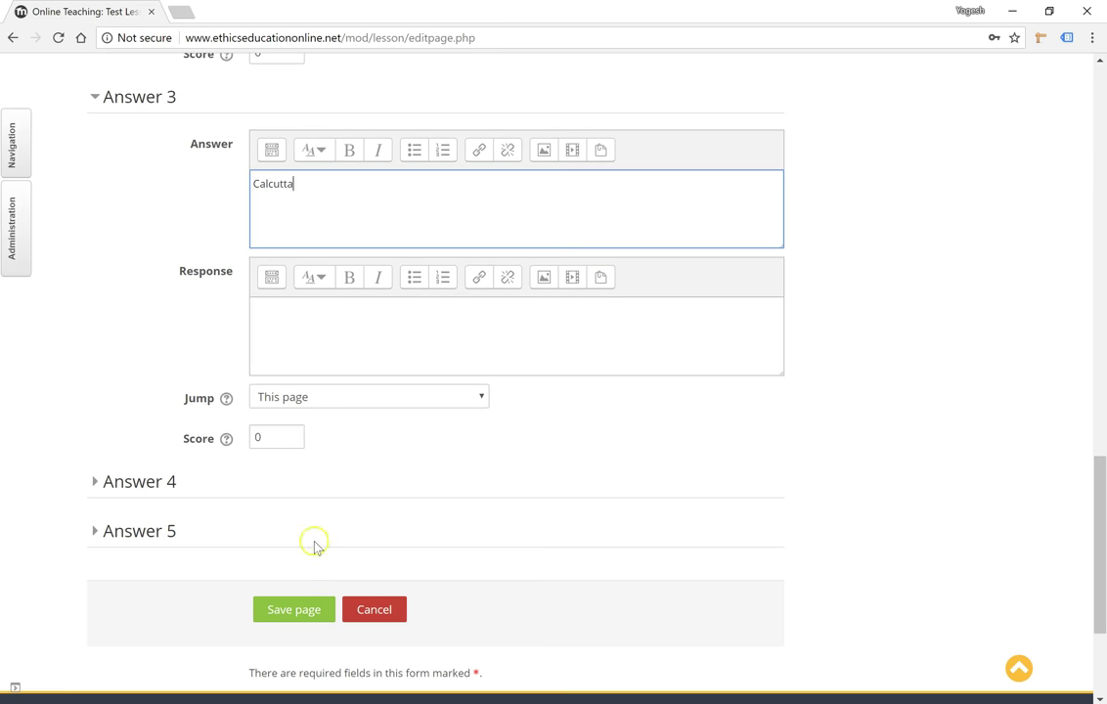
click(296, 614)
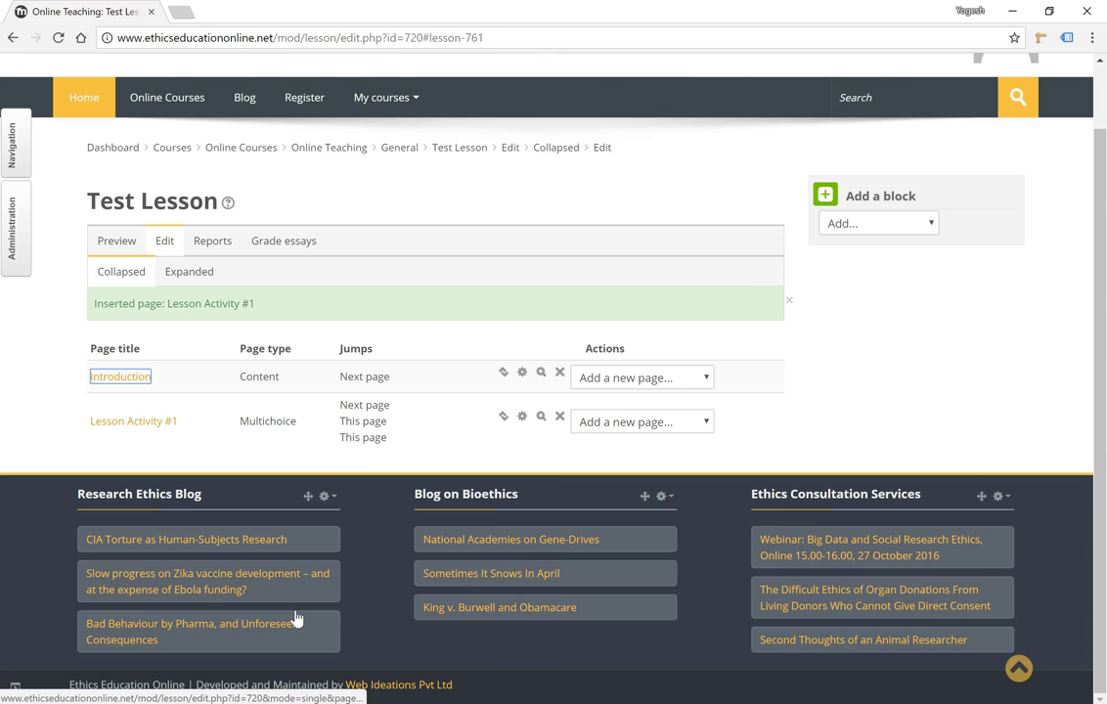
click(838, 367)
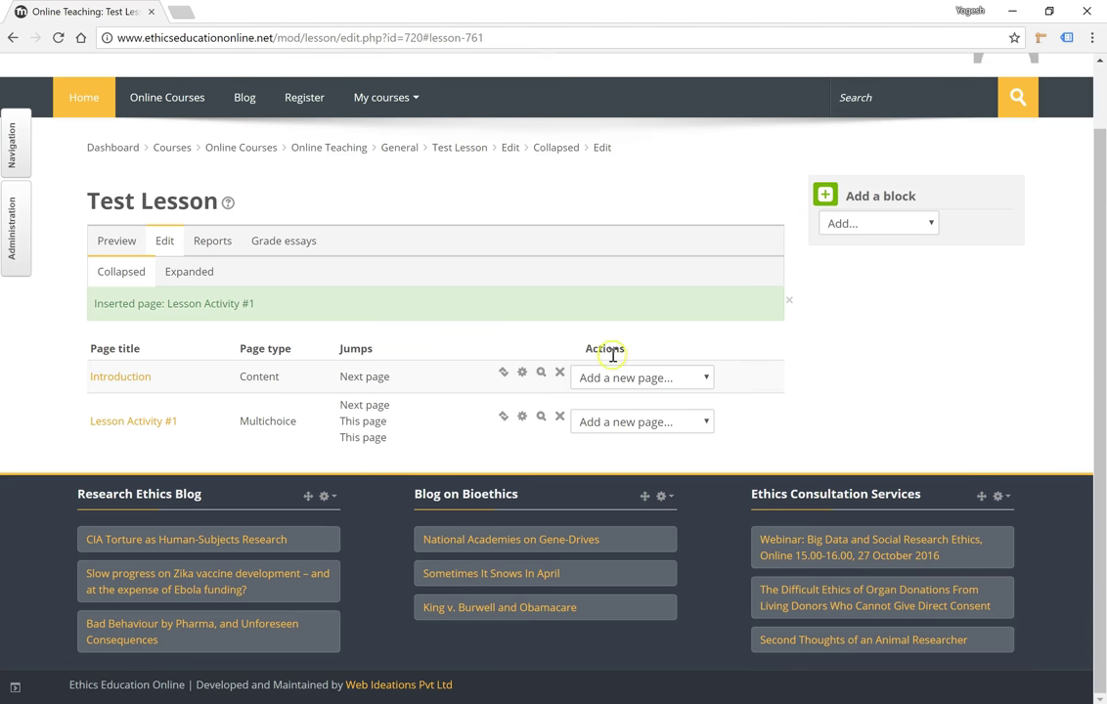
click(544, 420)
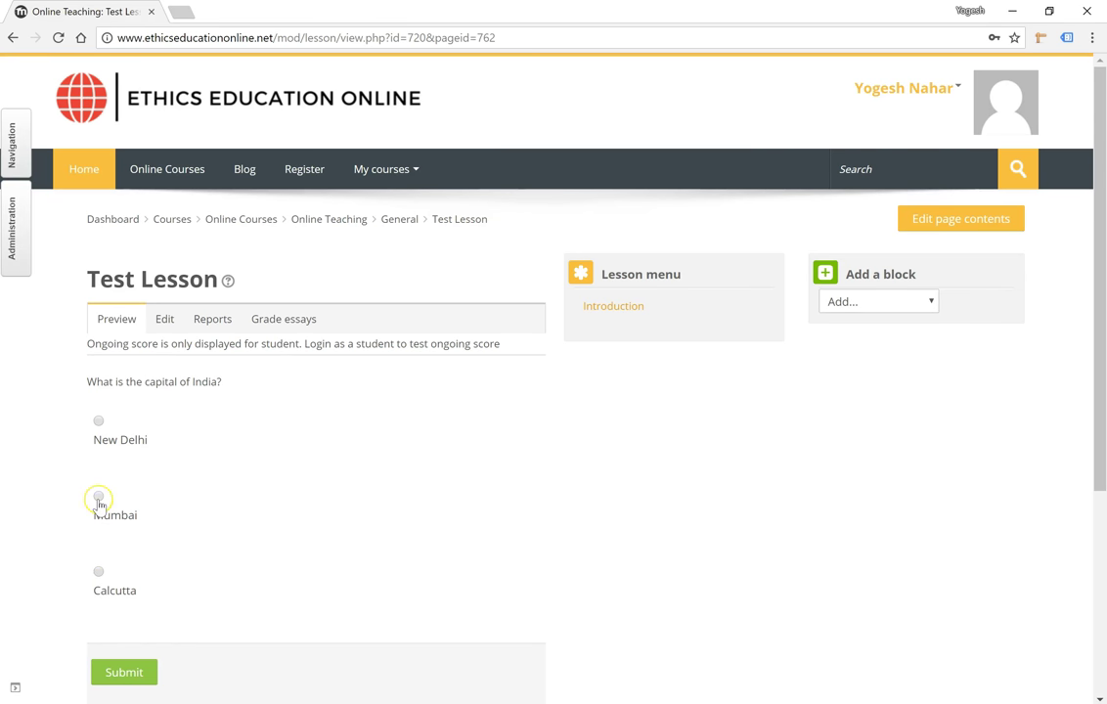
click(99, 421)
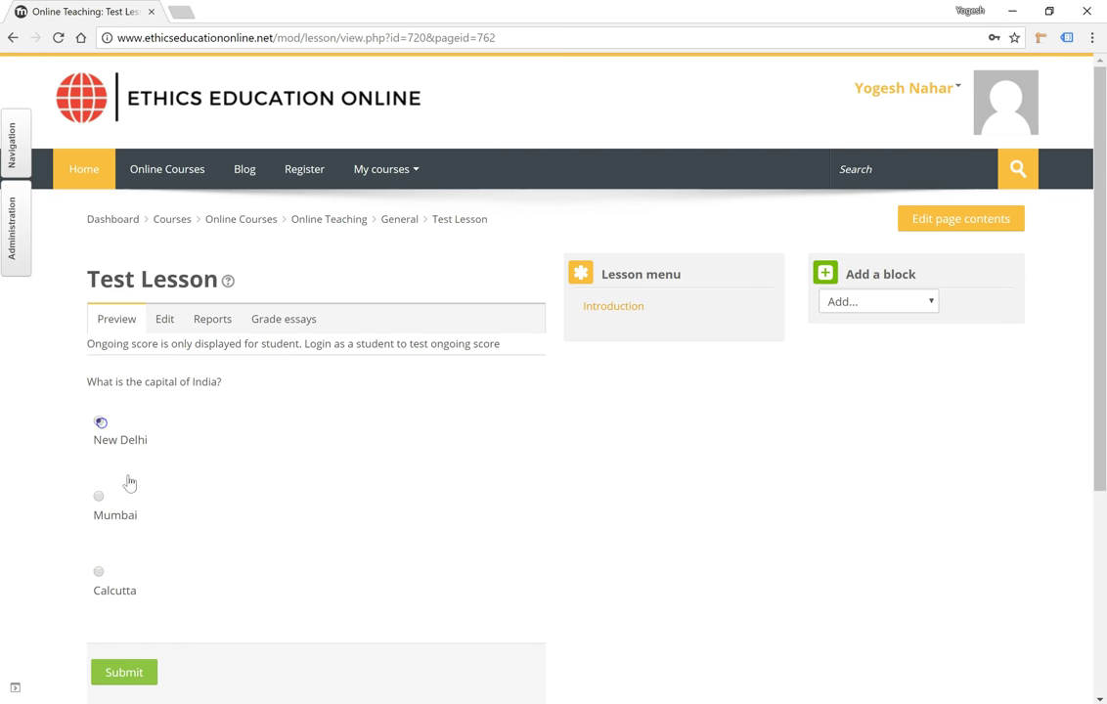
click(135, 674)
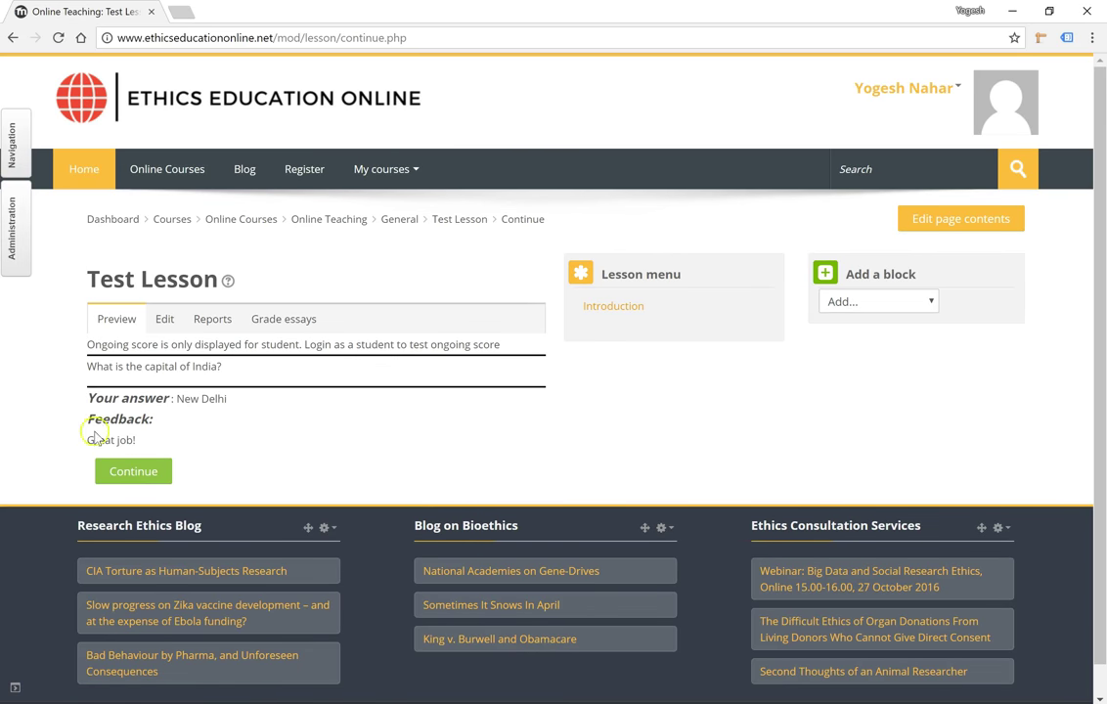
click(163, 477)
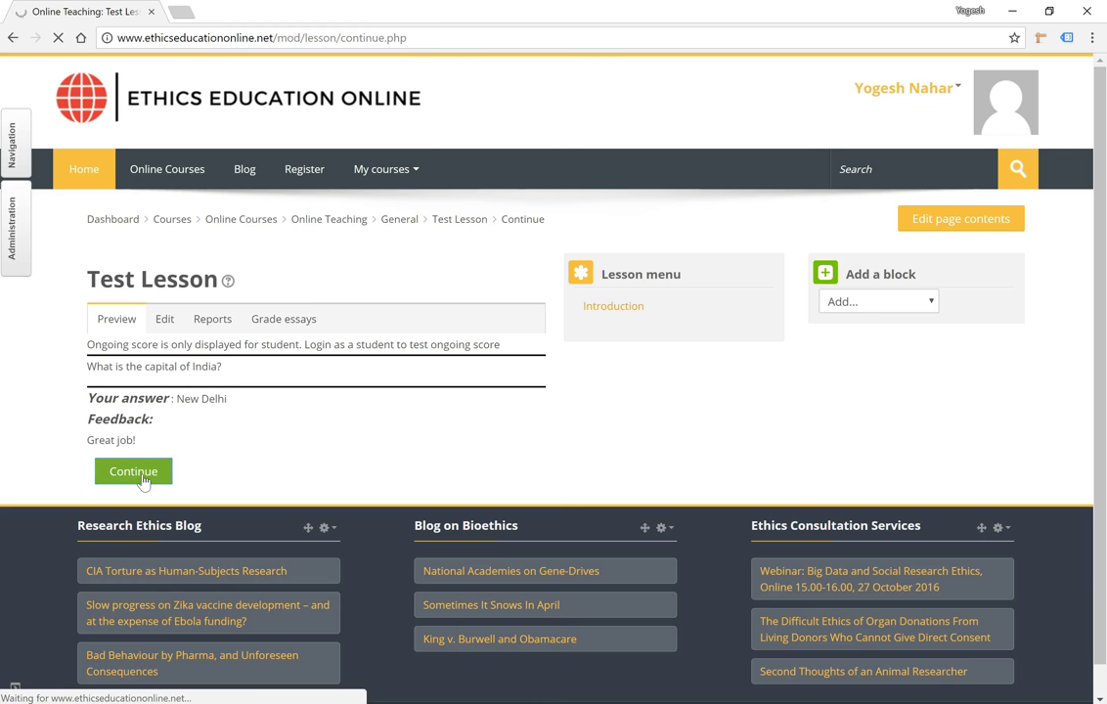
click(339, 384)
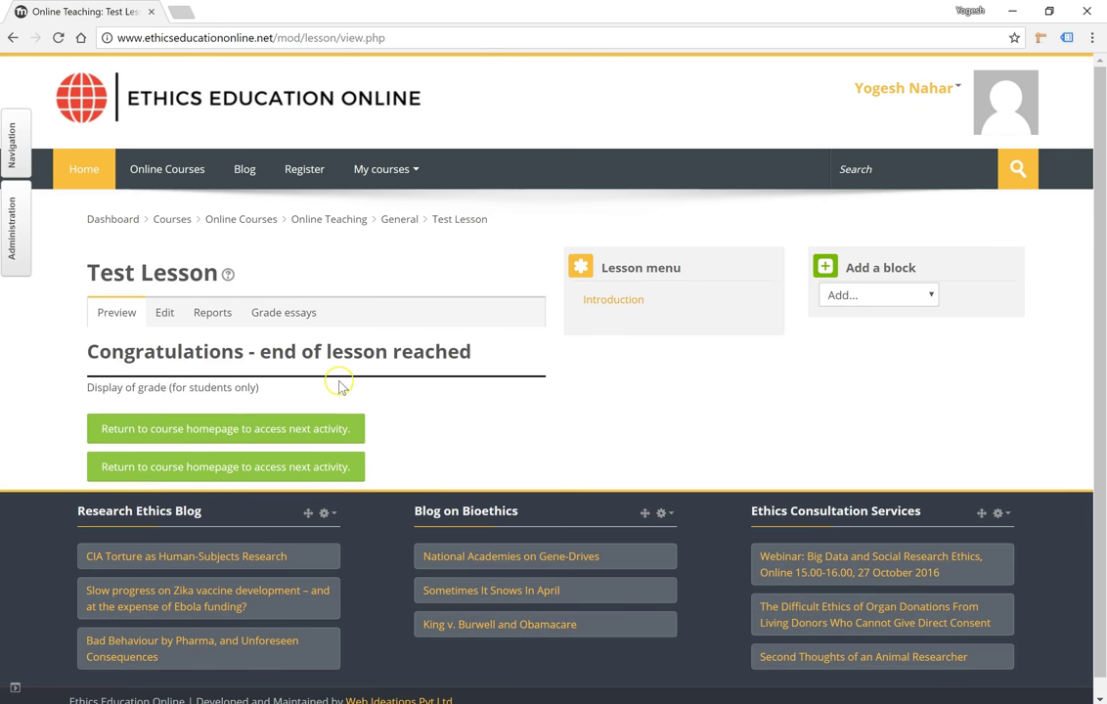
click(168, 314)
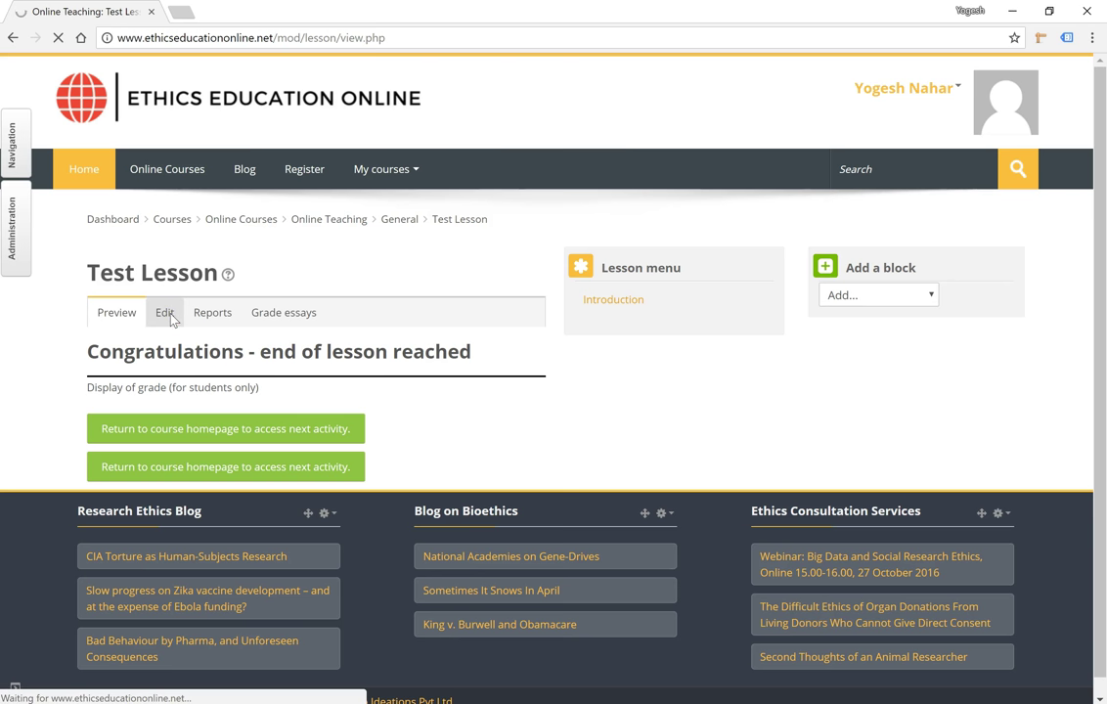
Step: Add a content page titled 'Content Page 2: Conclusion' after Lesson Activity #1
click(451, 348)
click(660, 443)
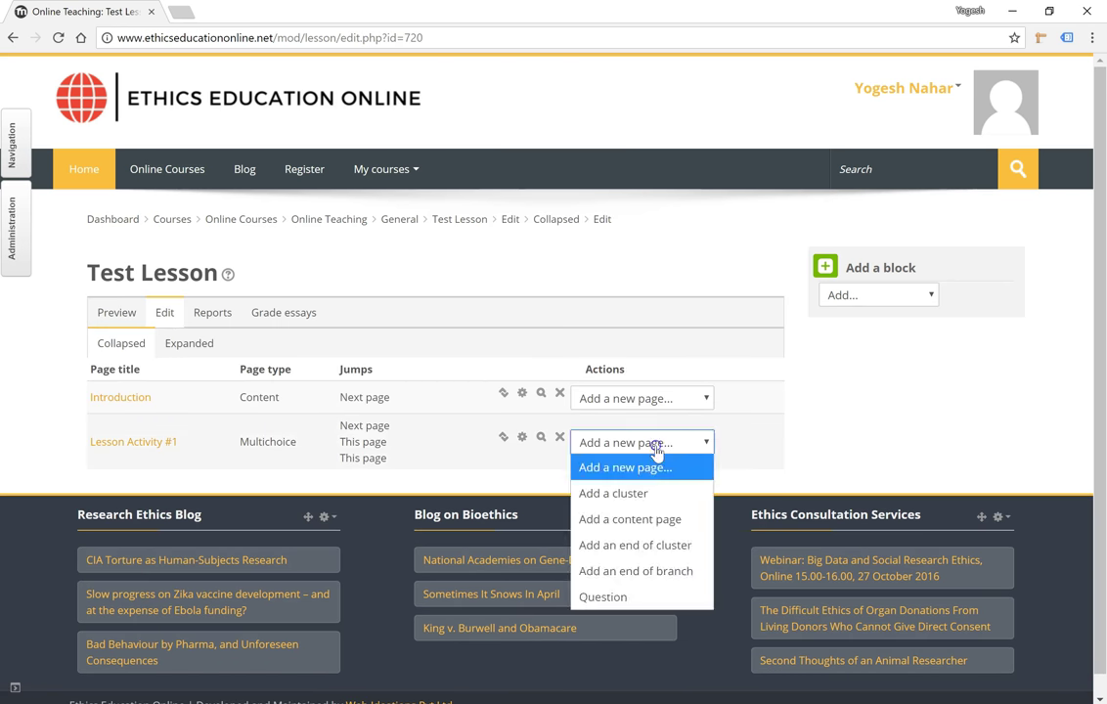
click(660, 510)
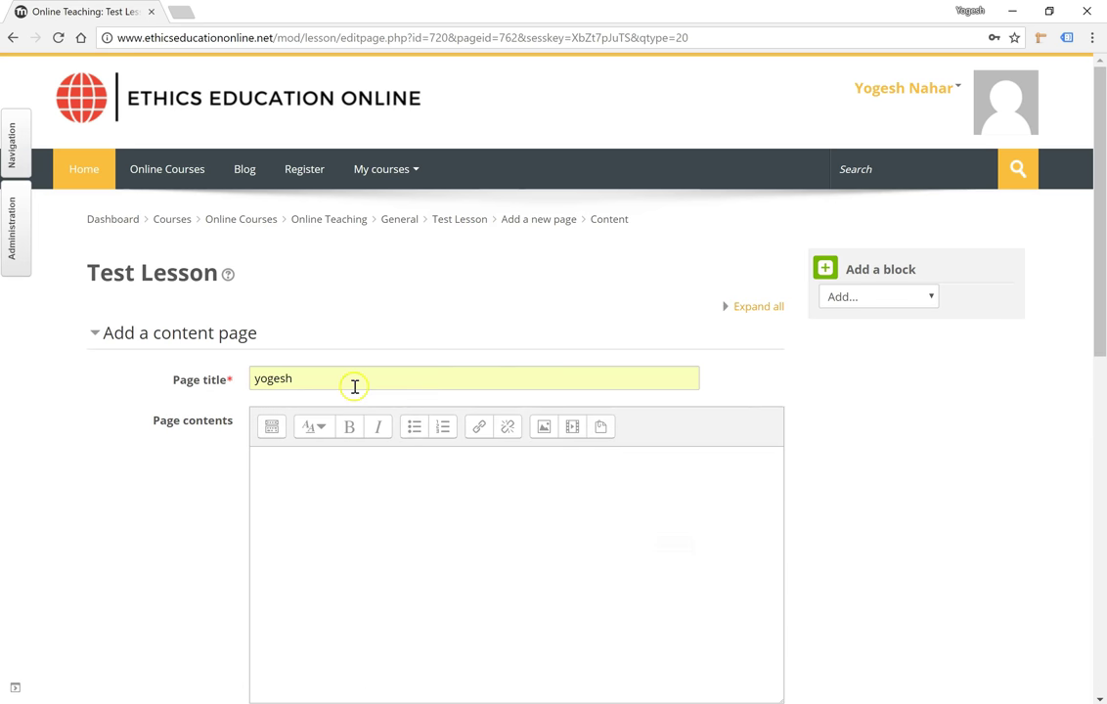
double_click(353, 379)
text(Content Page 2)
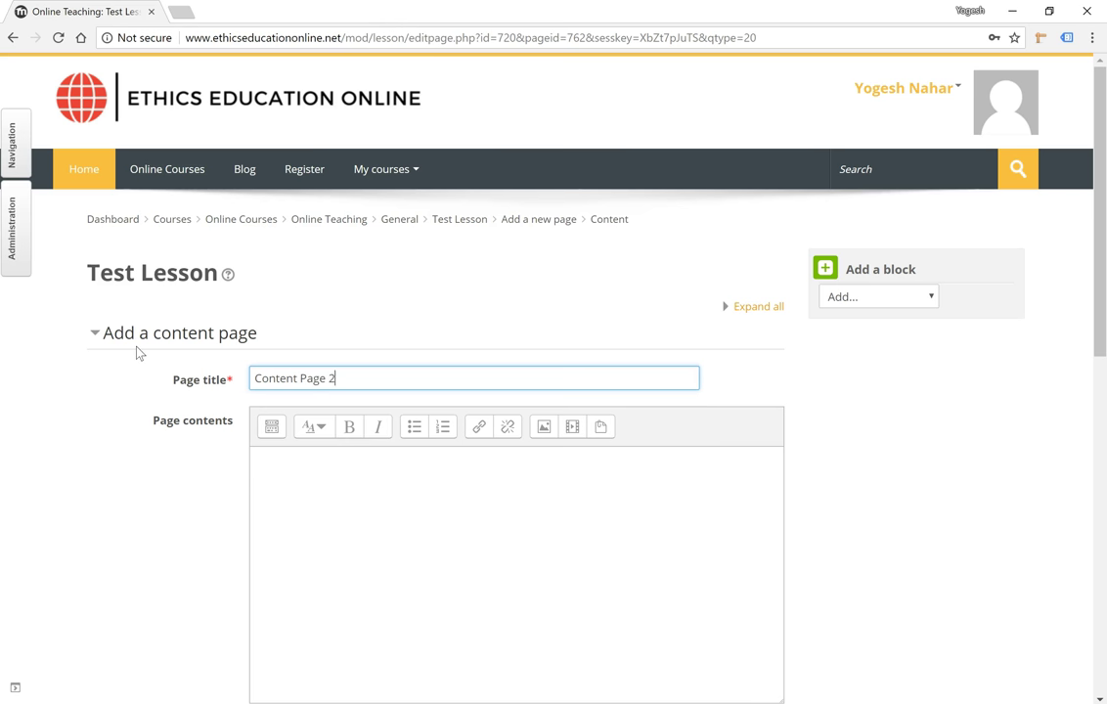
text(: Conclusion)
Step: Enter 'Summary' as the Conclusion page's contents
scroll(137, 352, down, 2)
click(330, 317)
text(Summary)
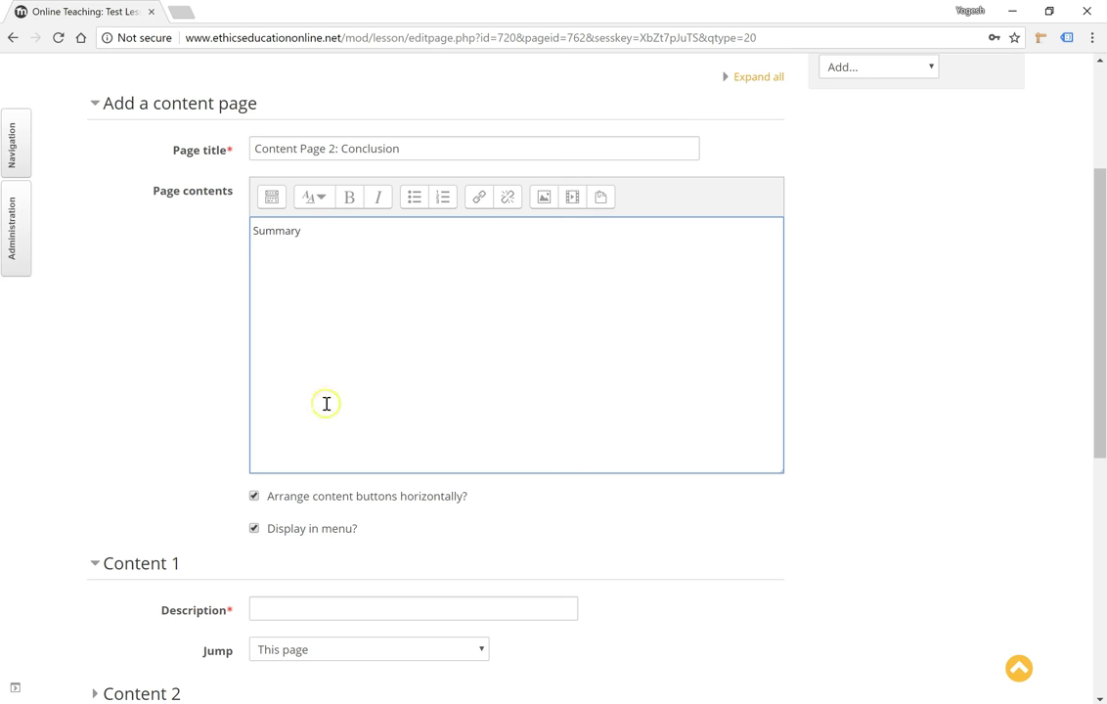
scroll(583, 371, down, 1)
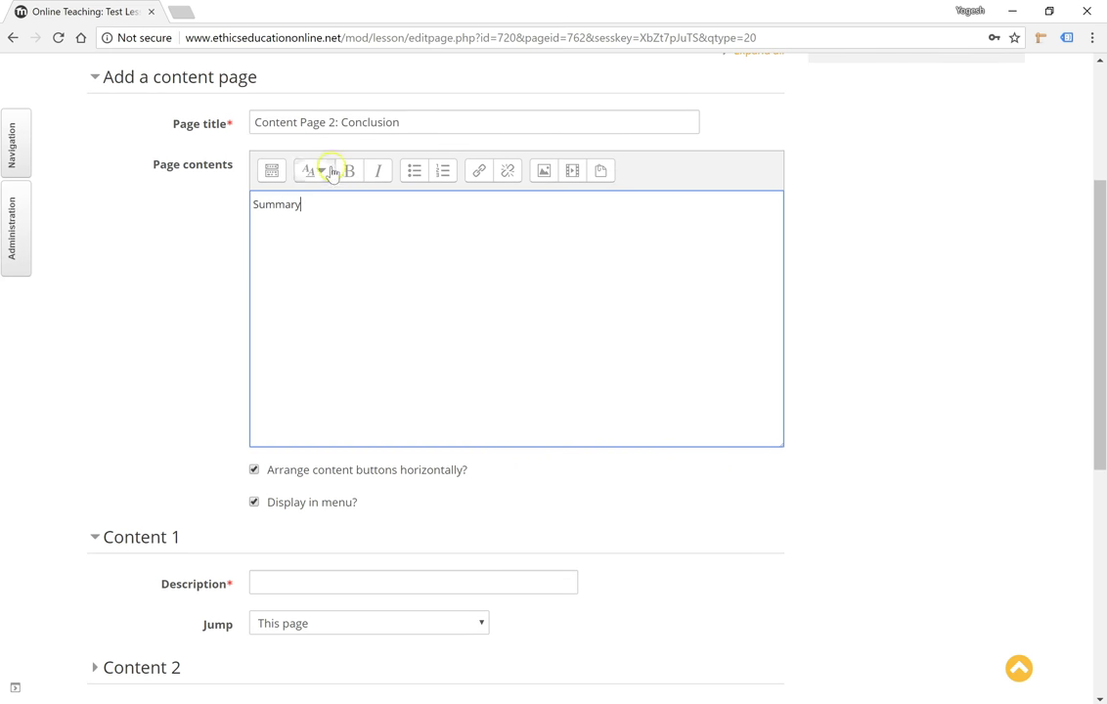
click(271, 173)
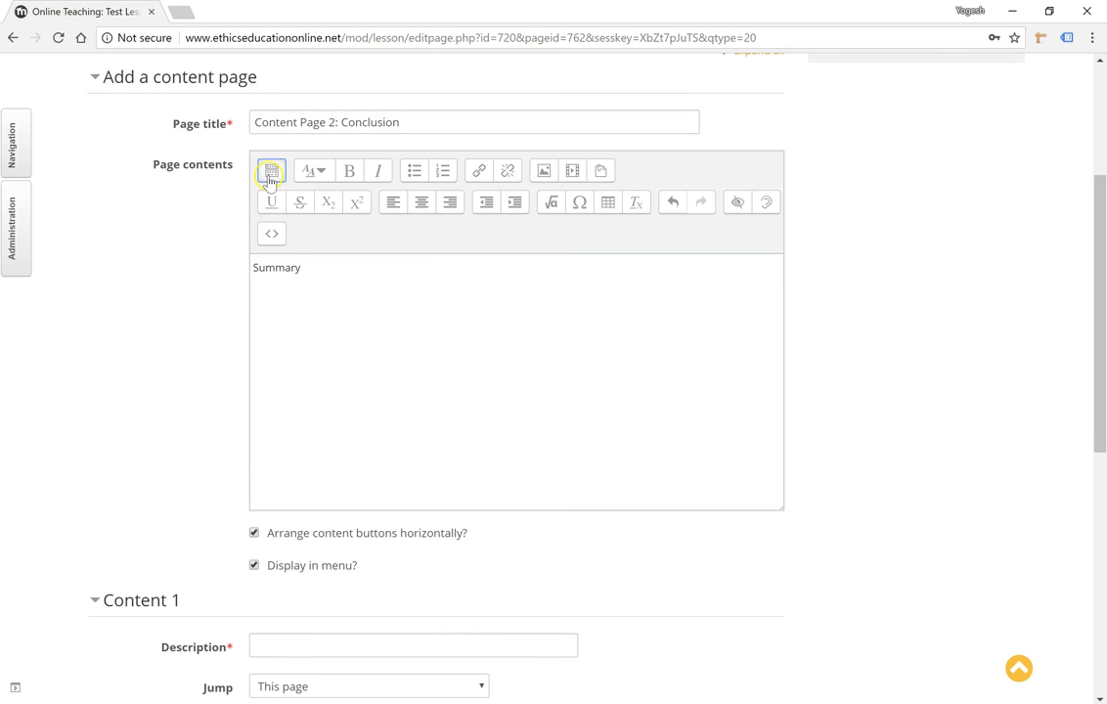
click(271, 173)
scroll(314, 262, down, 3)
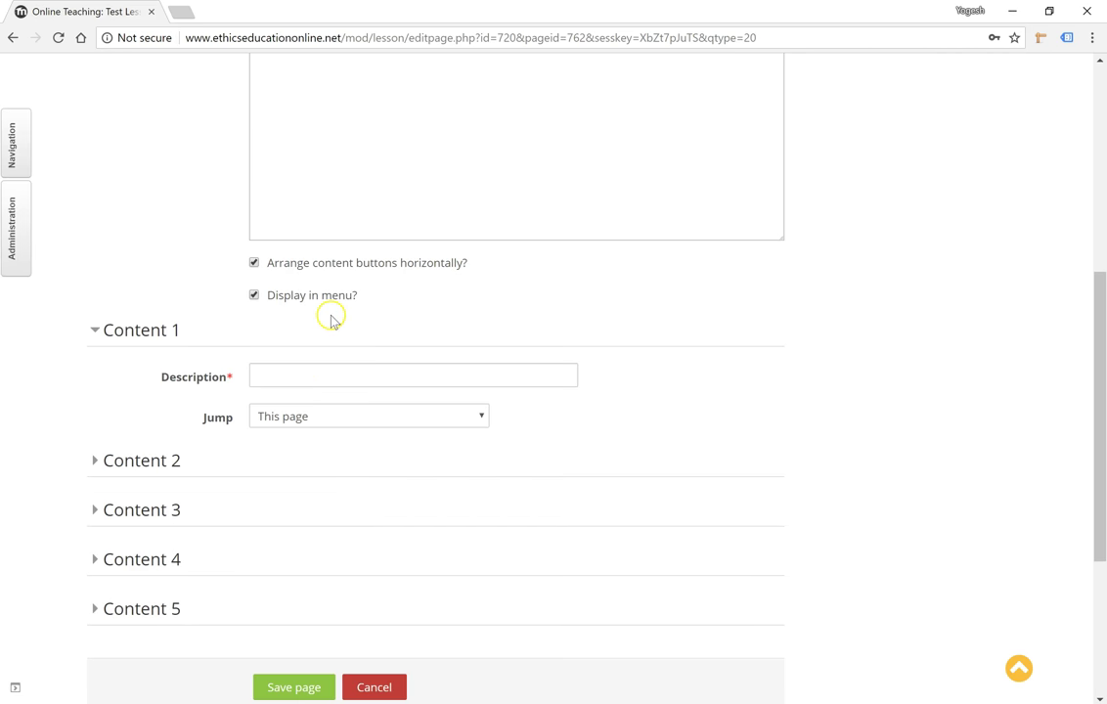
Step: Set Content 1 to 'Previous: Lesson Activity #1', jumping to the previous page
click(305, 373)
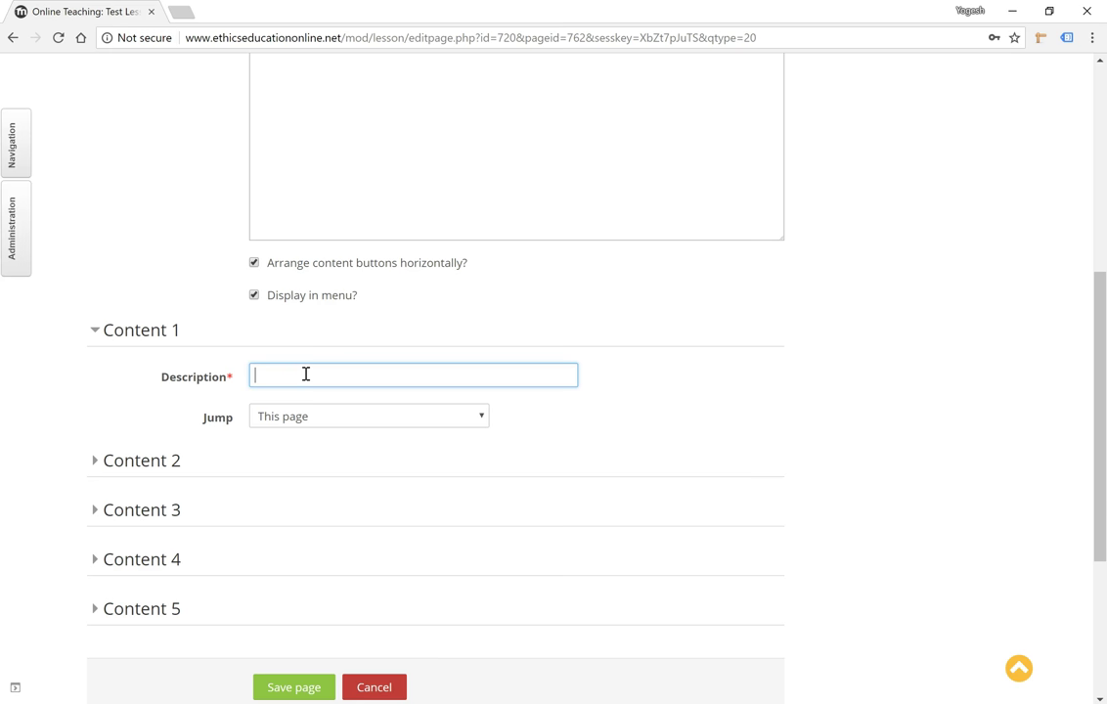
text(ious: Lesson Activity #1)
click(310, 415)
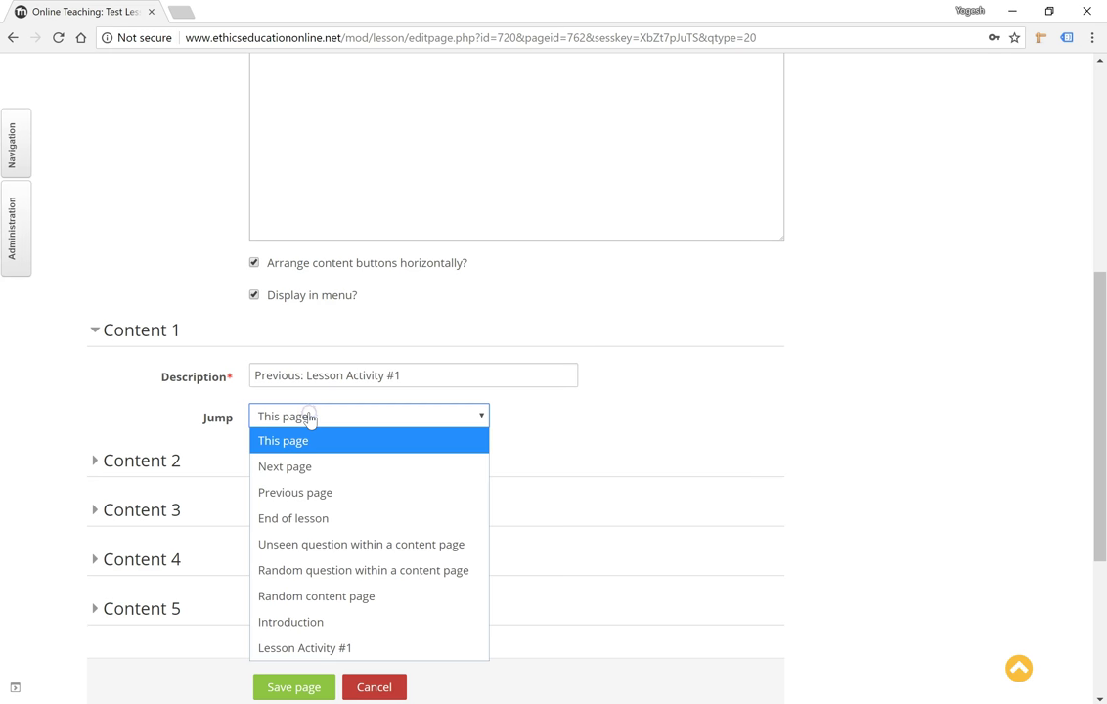
click(314, 492)
Step: Set Content 2 to 'Next: End of Lesson', jumping to End of lesson
click(163, 461)
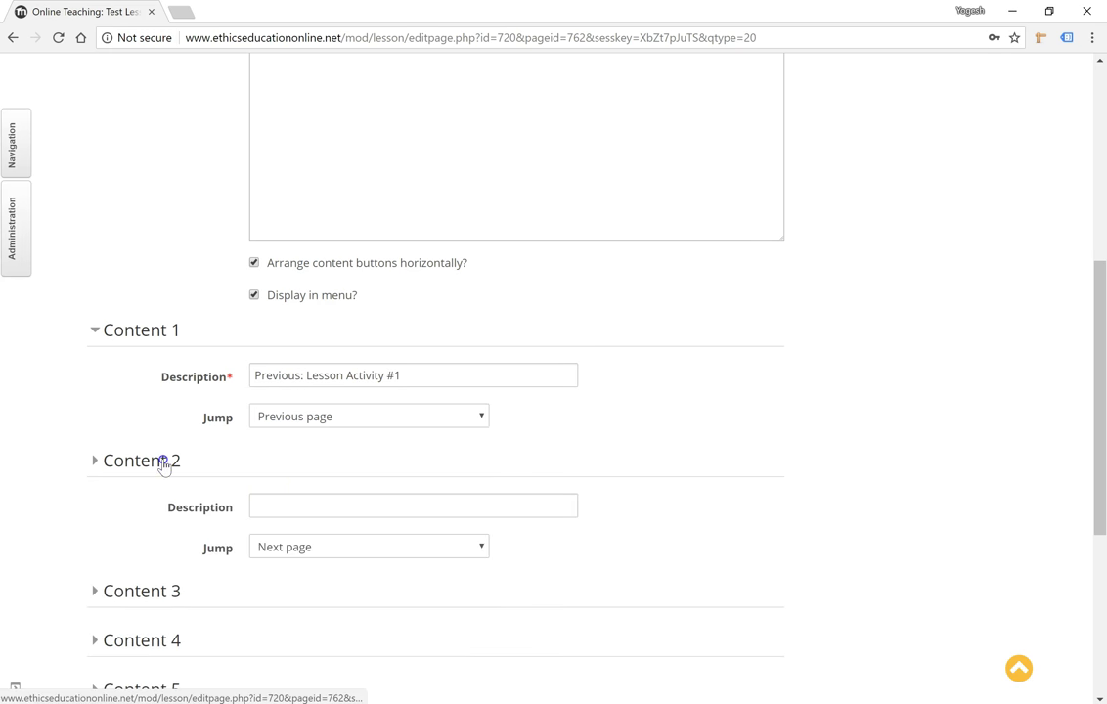
click(267, 503)
text(Next: )
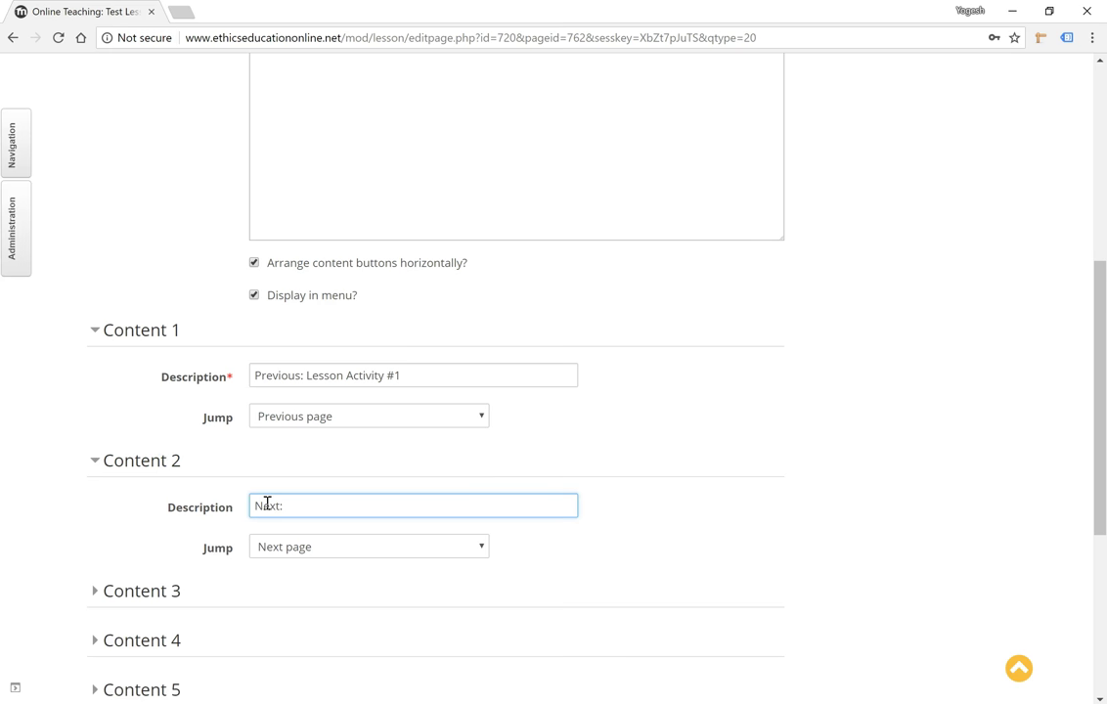
text(End of less)
text(Lesso)
scroll(278, 500, down, 1)
click(299, 470)
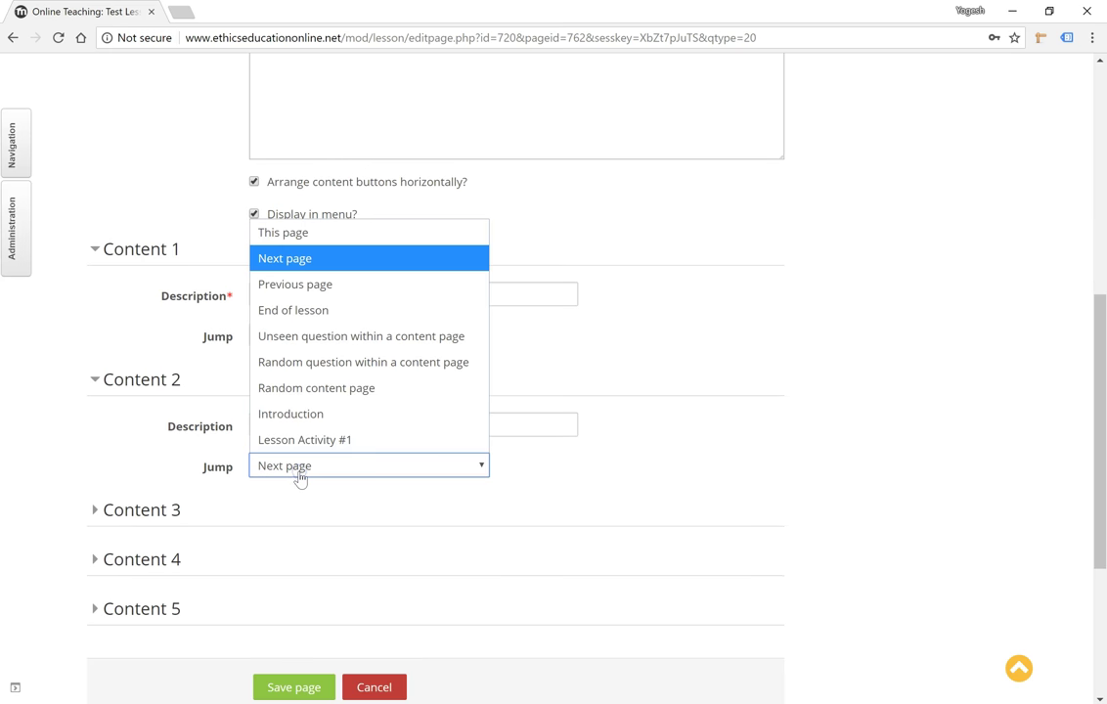
click(306, 311)
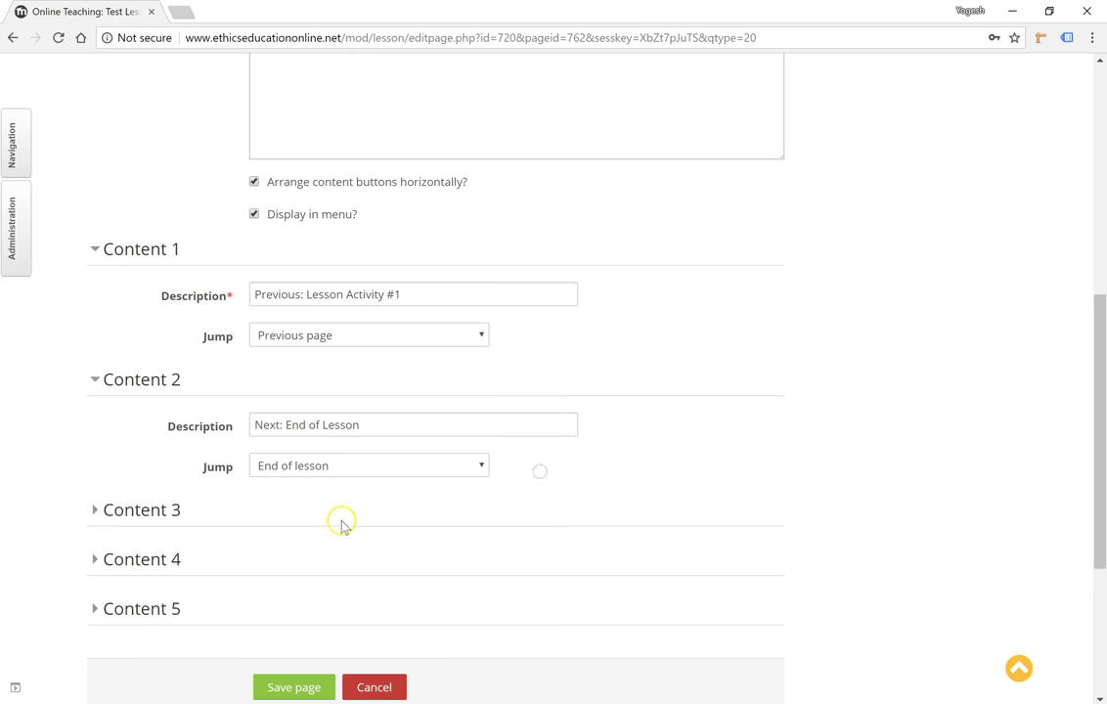
scroll(343, 534, down, 1)
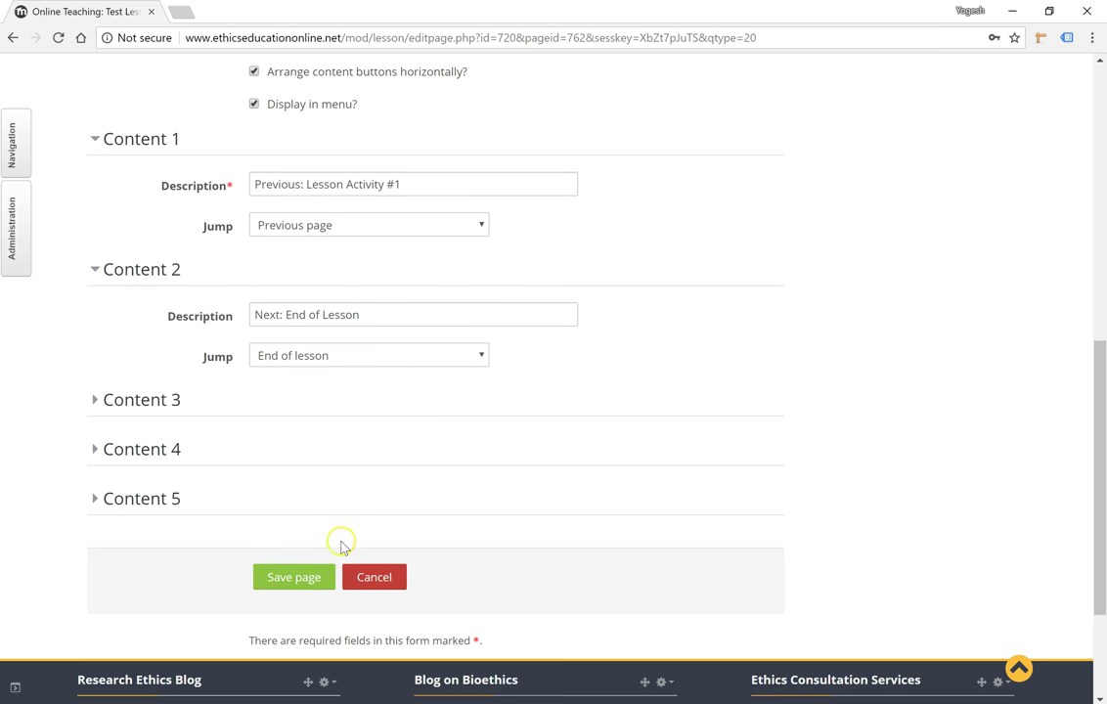
Step: Save the Conclusion page and start the lesson preview
click(305, 586)
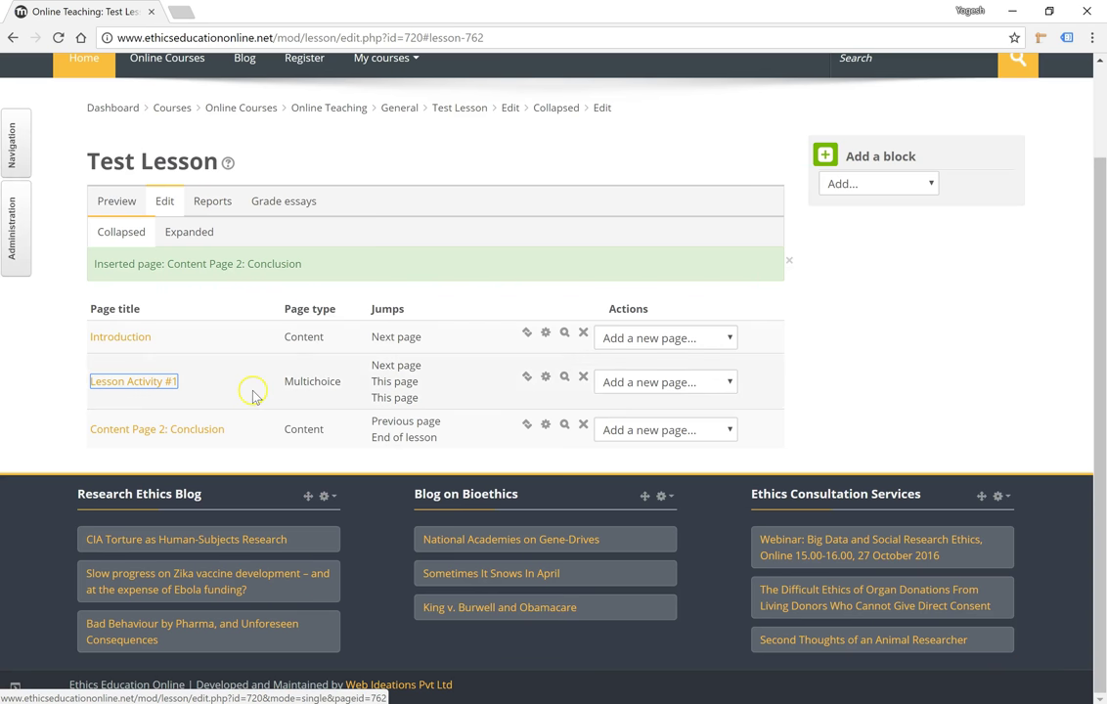
scroll(215, 338, up, 1)
click(118, 249)
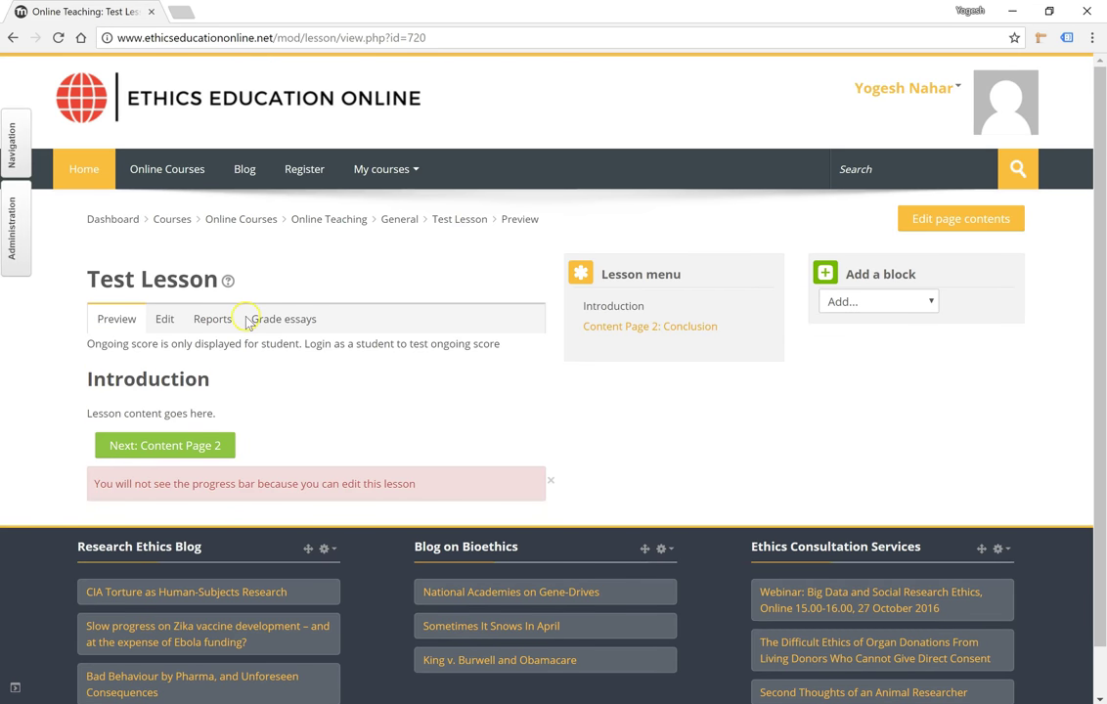
Step: Step through the preview, answering New Delhi and continuing to the lesson's end
click(203, 448)
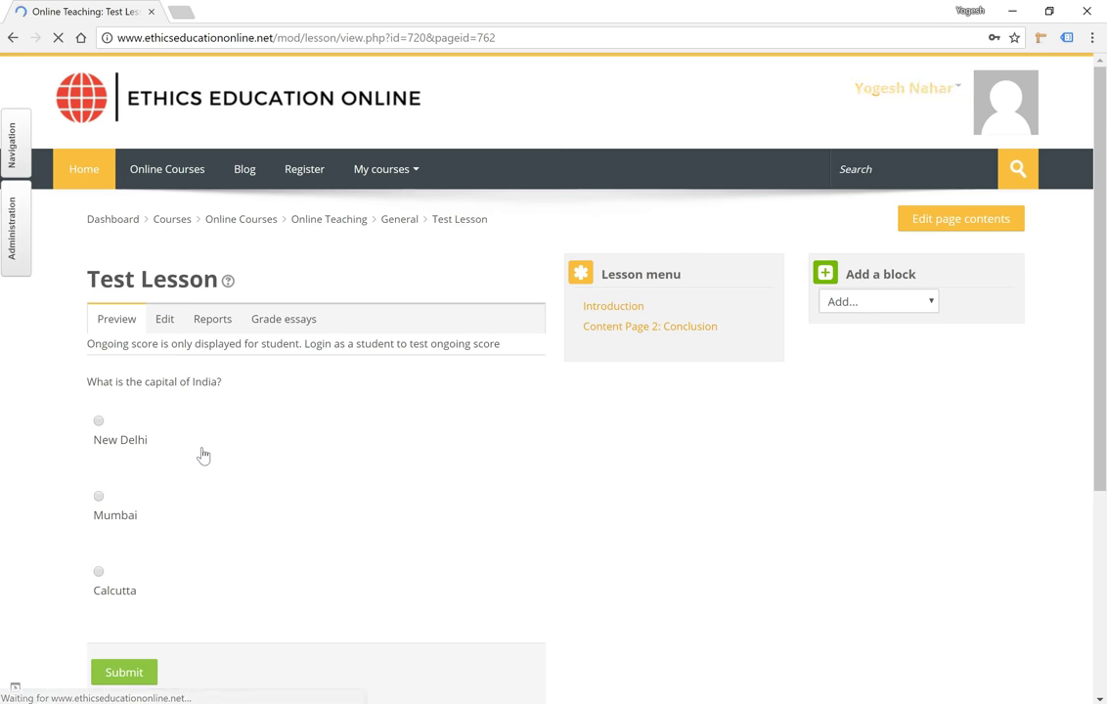
click(103, 423)
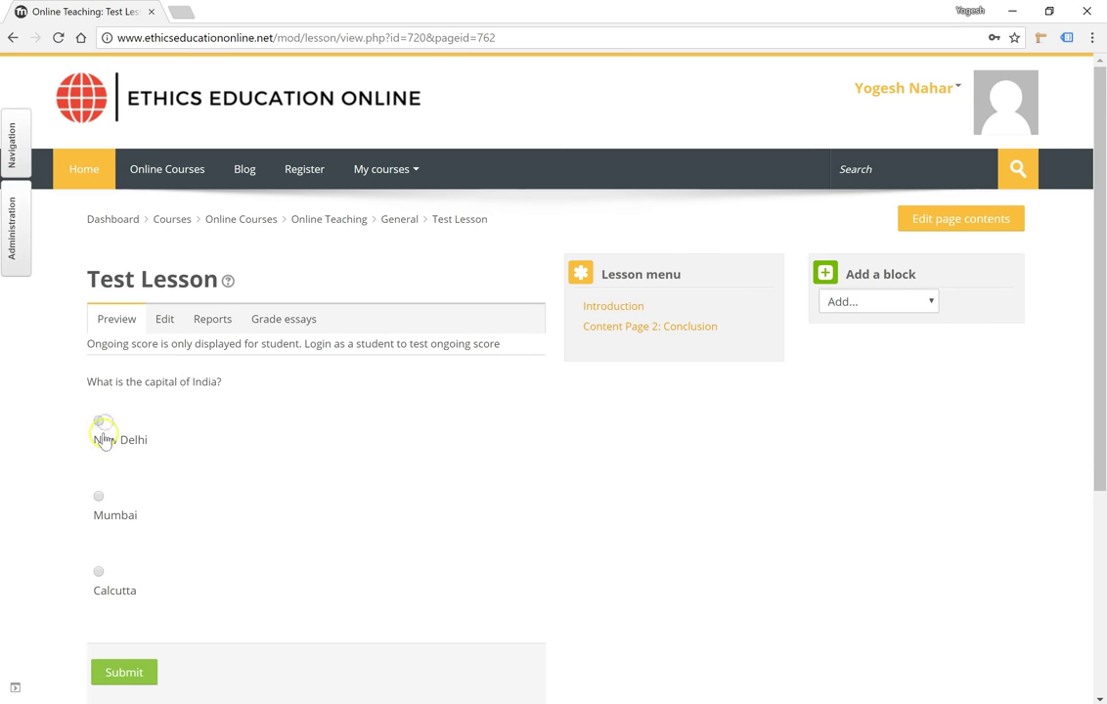
click(128, 671)
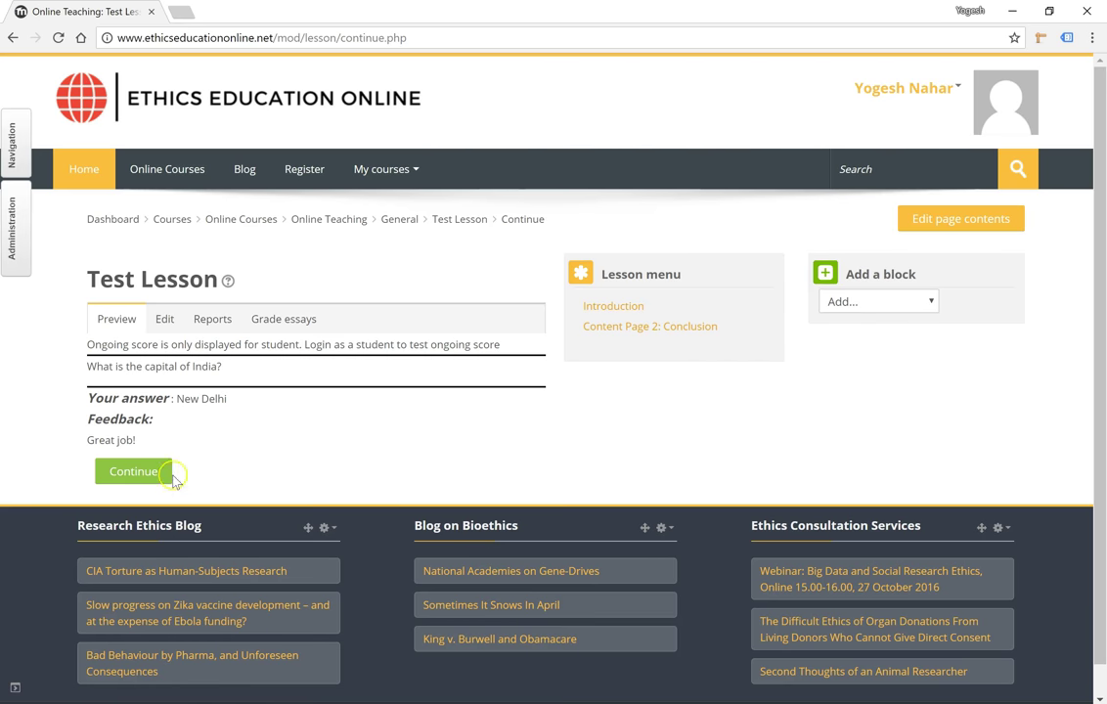
click(146, 479)
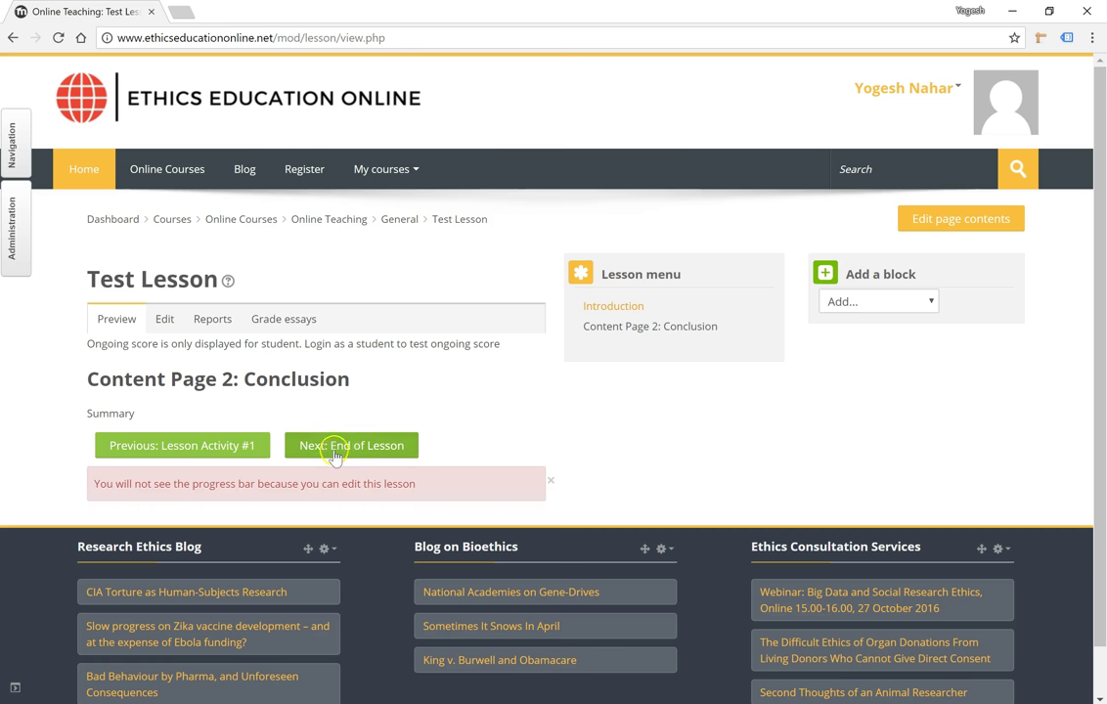
click(341, 450)
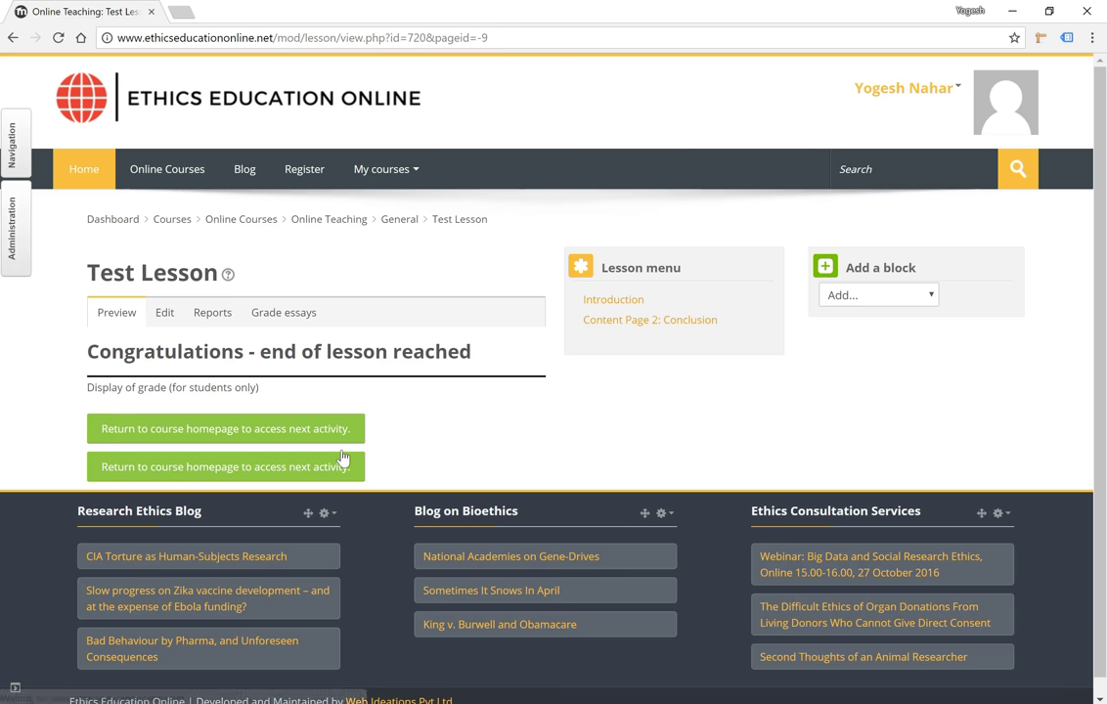
Step: Preview again, jump to Content Page 2: Conclusion, then return to editing
click(167, 312)
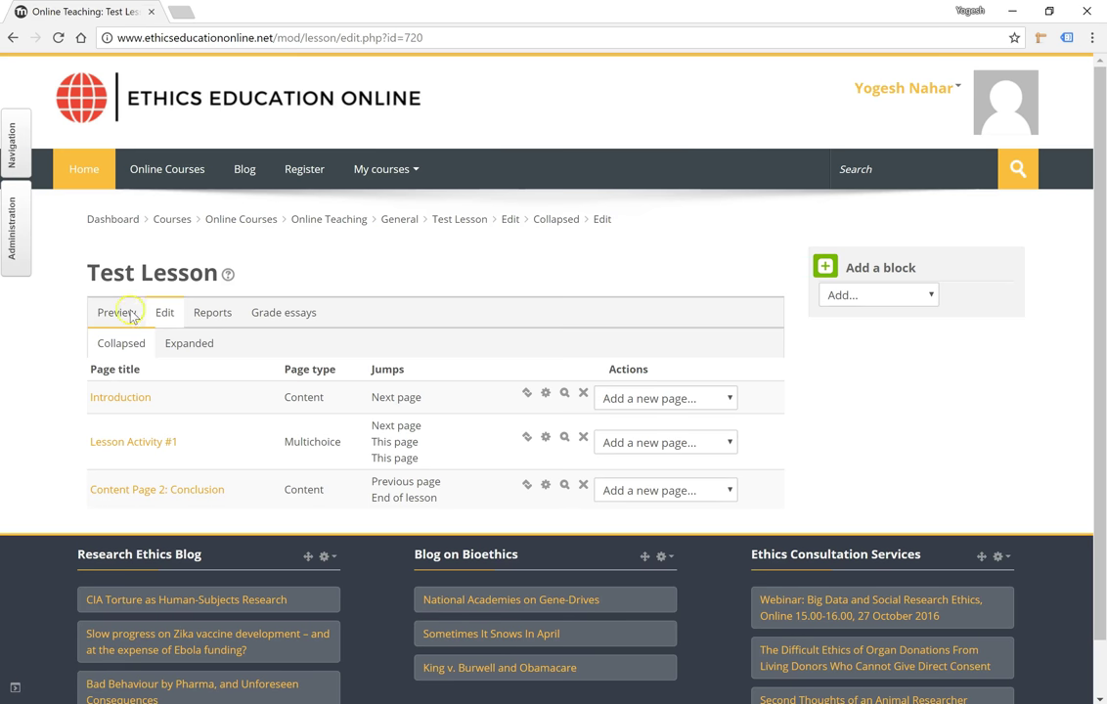
click(124, 314)
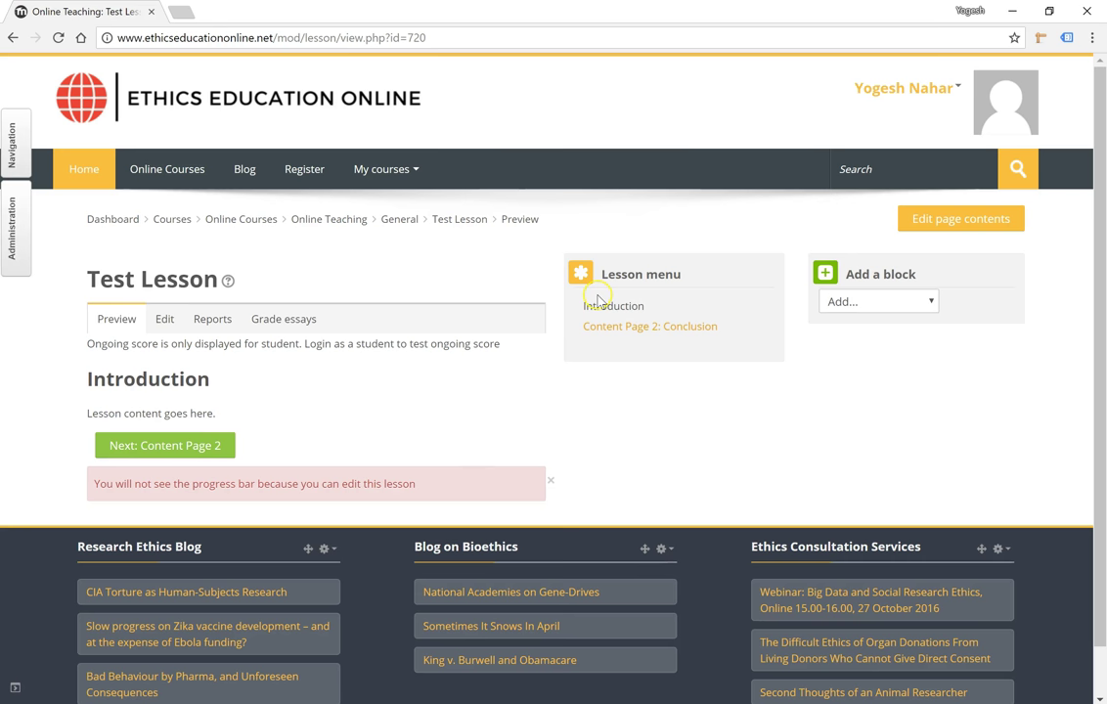
click(645, 331)
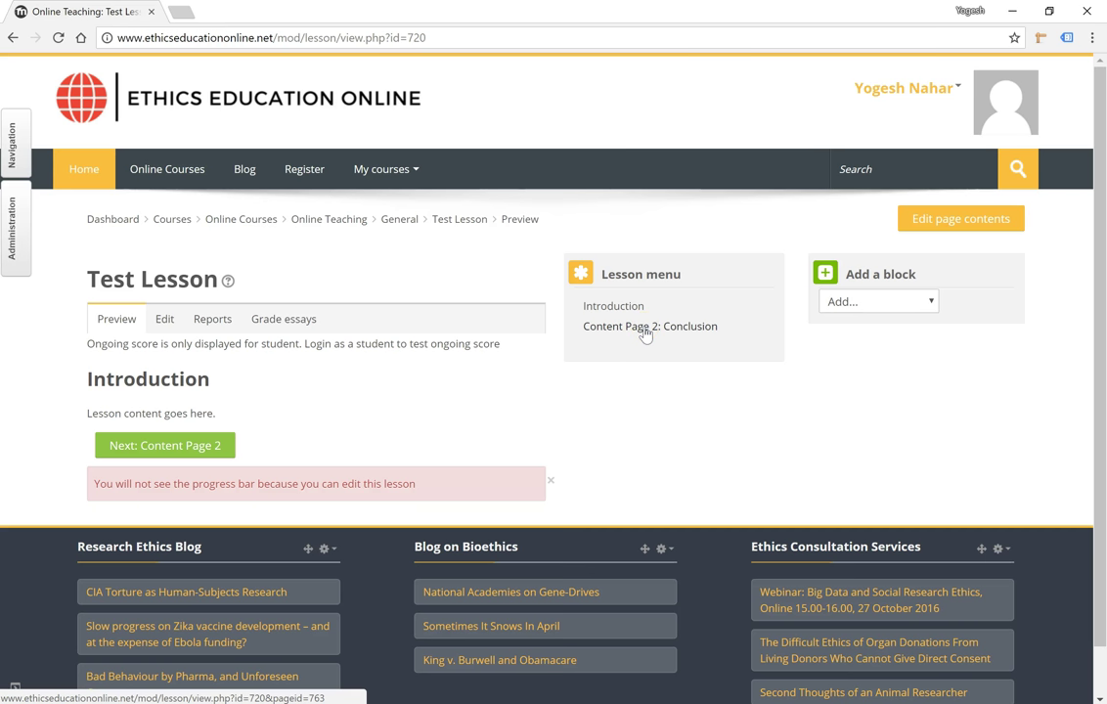
click(634, 330)
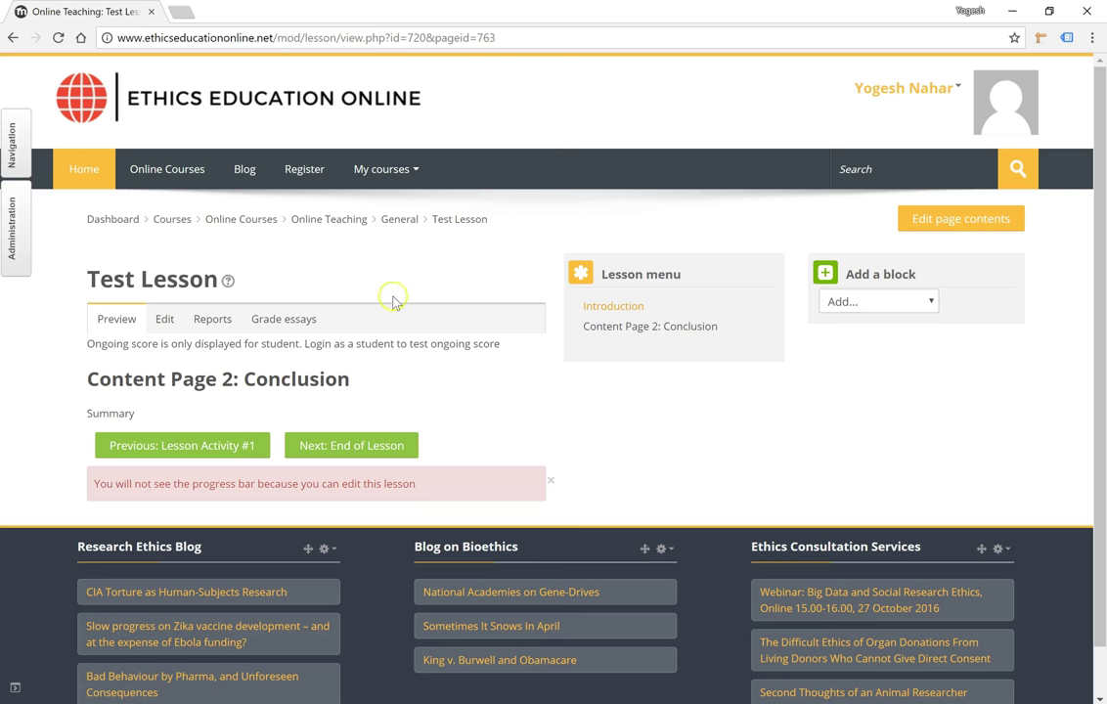
click(180, 321)
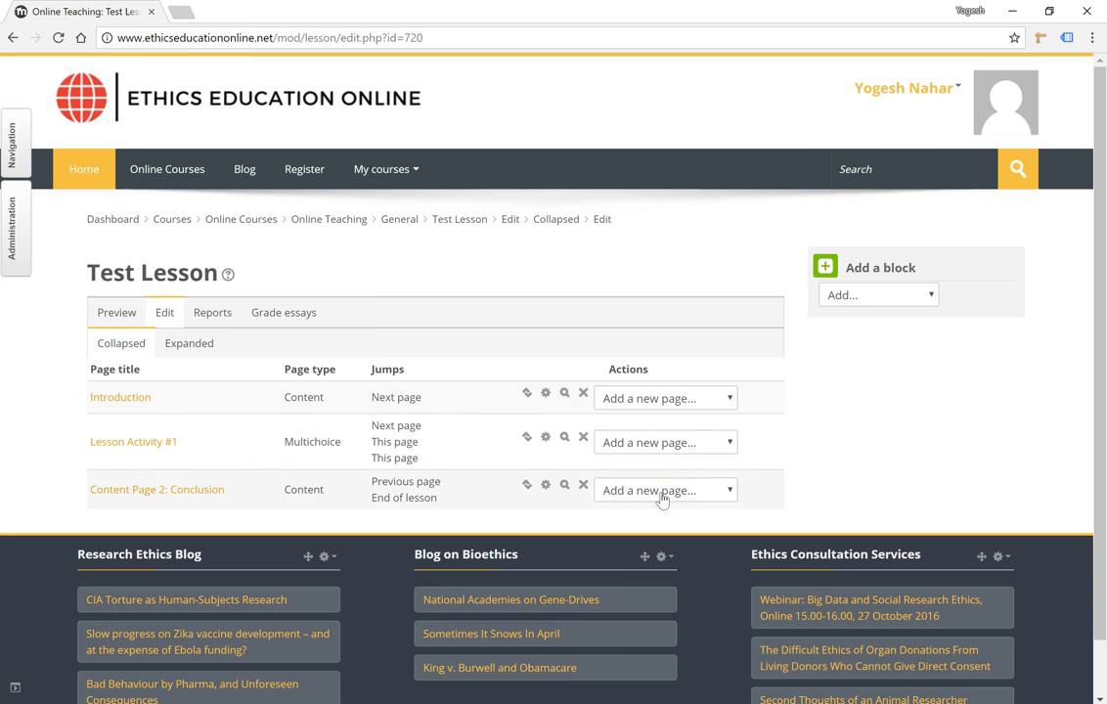
Step: Create an Essay question page after the Conclusion page
click(662, 499)
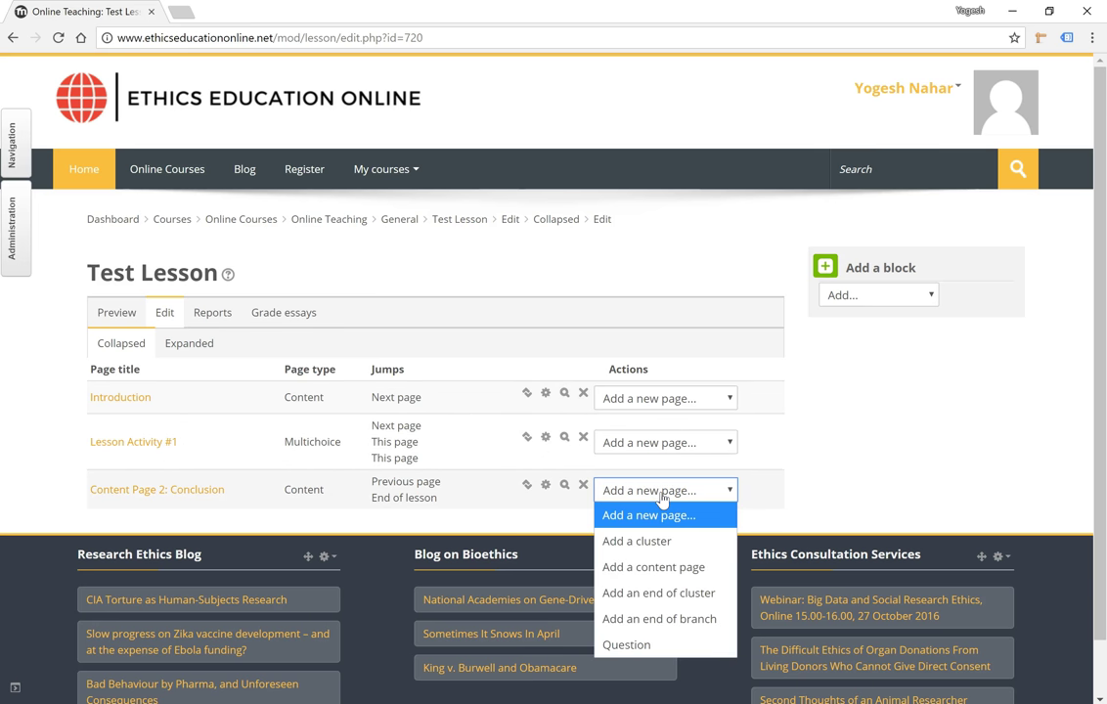
click(662, 646)
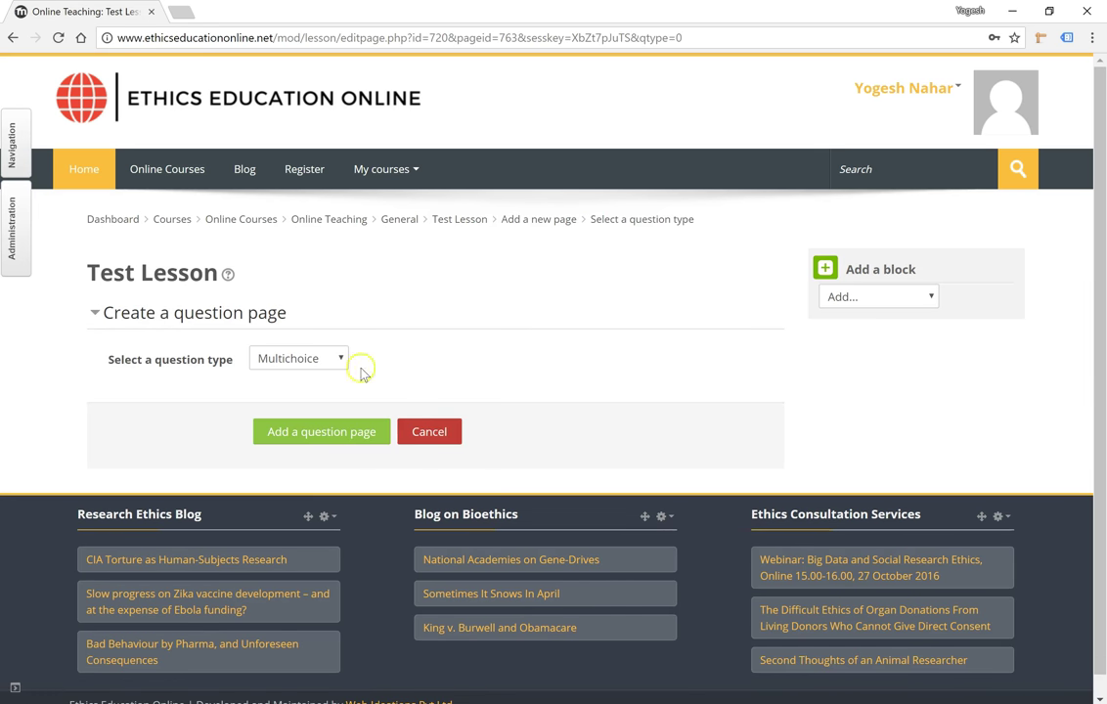
click(333, 362)
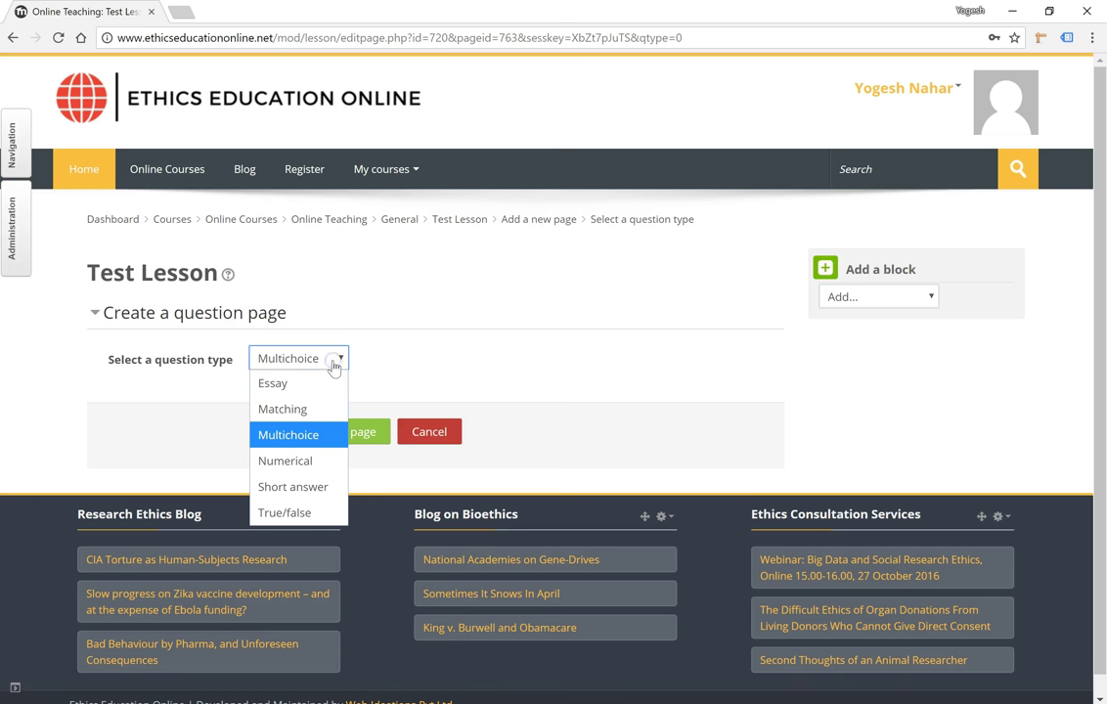
click(322, 383)
click(324, 432)
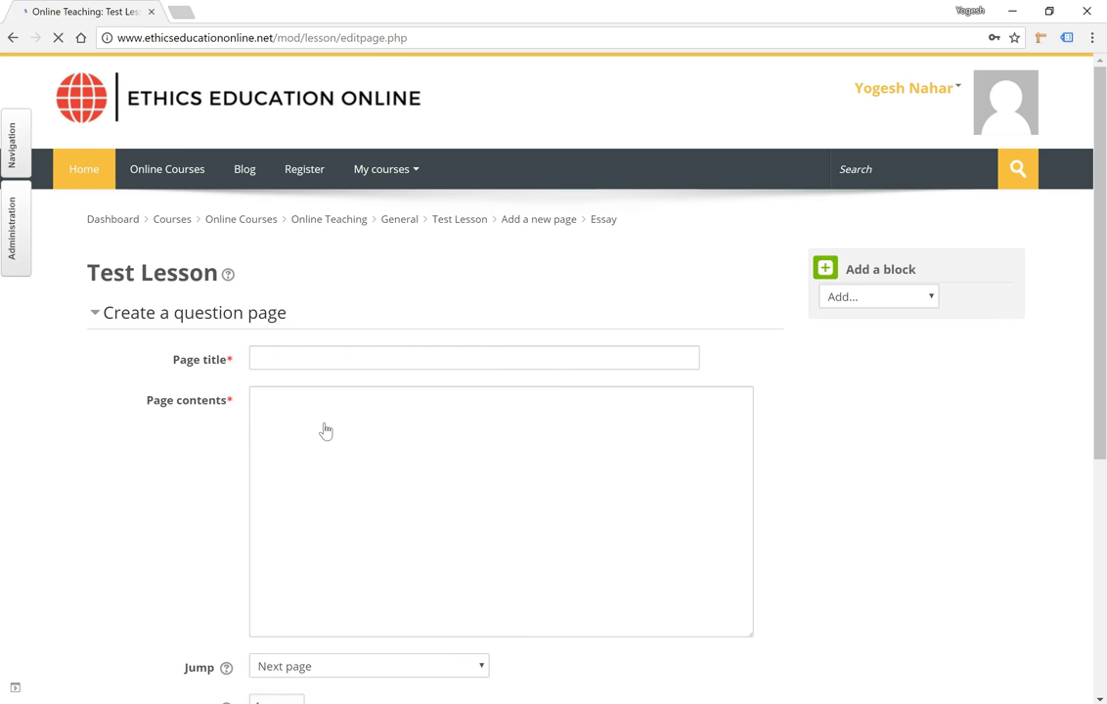
Step: Title it 'Lesson Activity #2: Essay' with text 'Question goes here.', score 10, and save
click(339, 359)
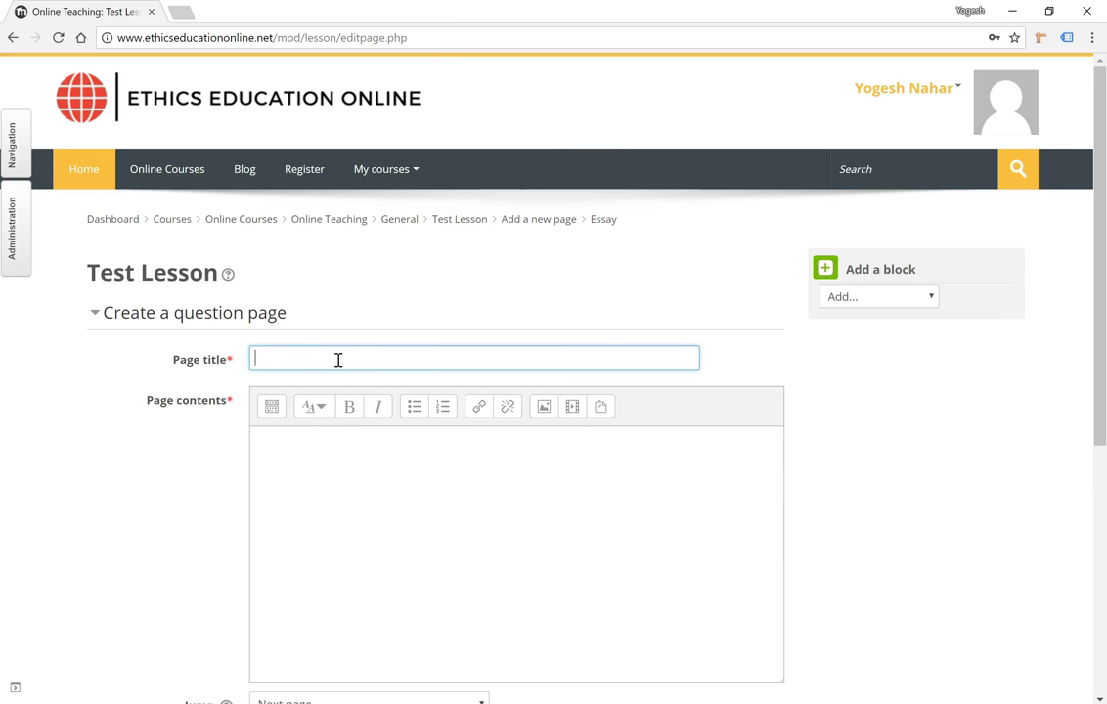
text(Lesson Activity #2: Essay)
scroll(371, 381, down, 2)
click(372, 381)
text(qQuestion goes her)
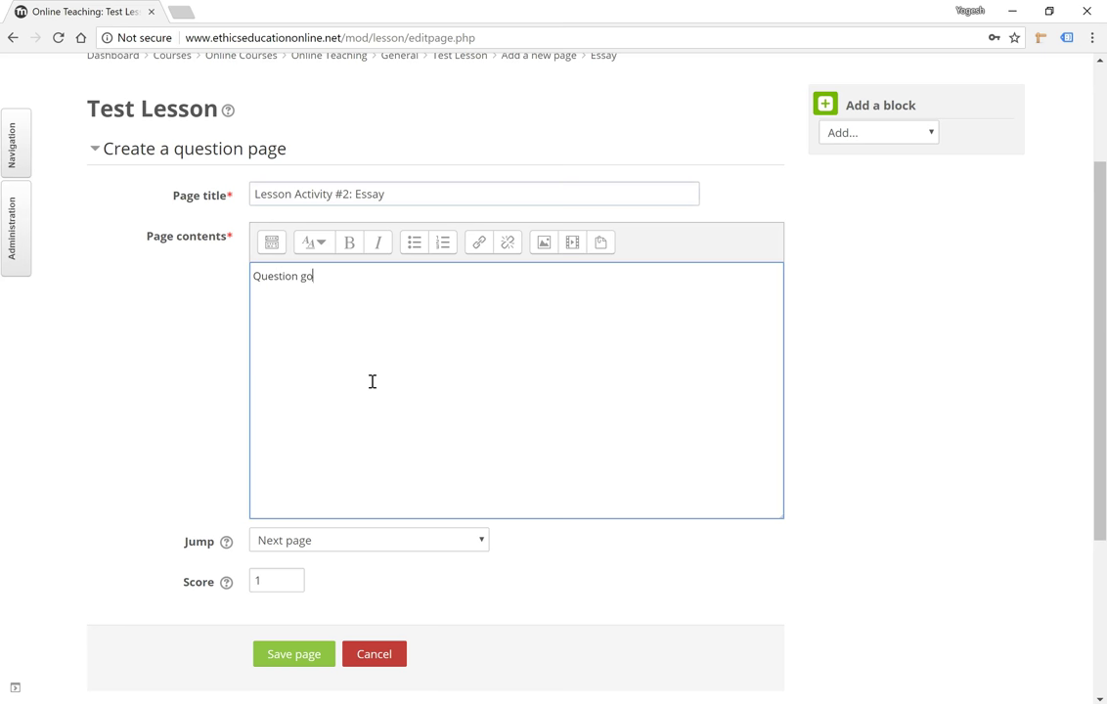
text(e.)
scroll(372, 382, down, 2)
click(298, 488)
text(0)
click(308, 556)
click(308, 558)
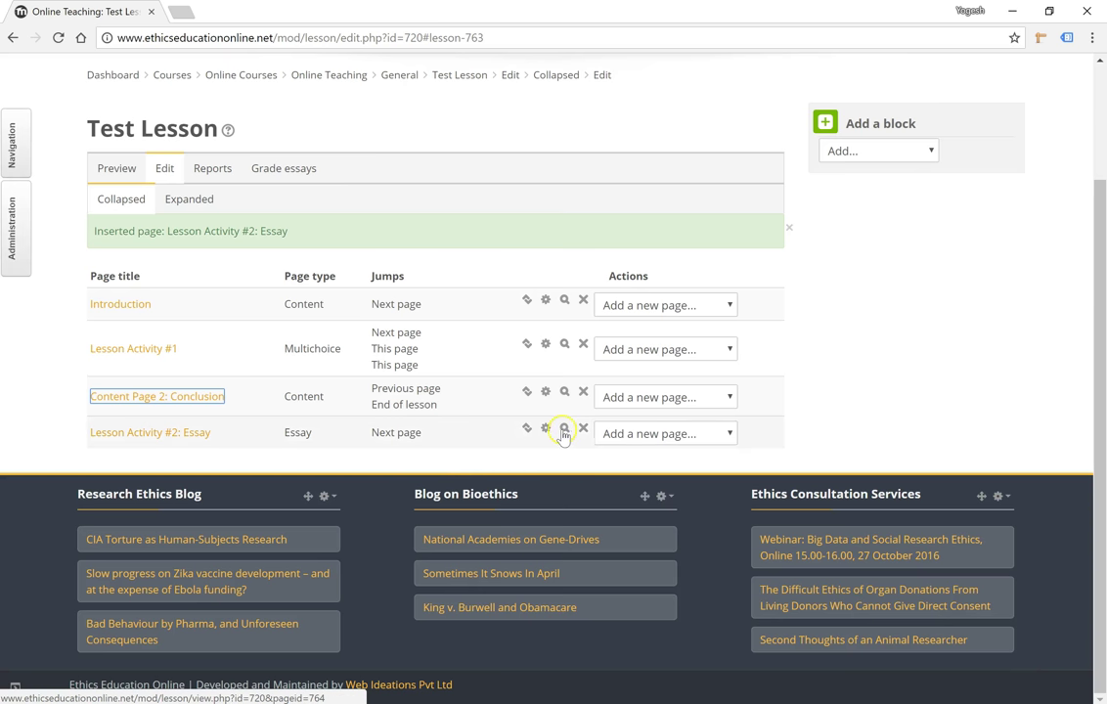
Step: Preview the essay page, submit 'type the answer here.', then return to the page list
click(565, 431)
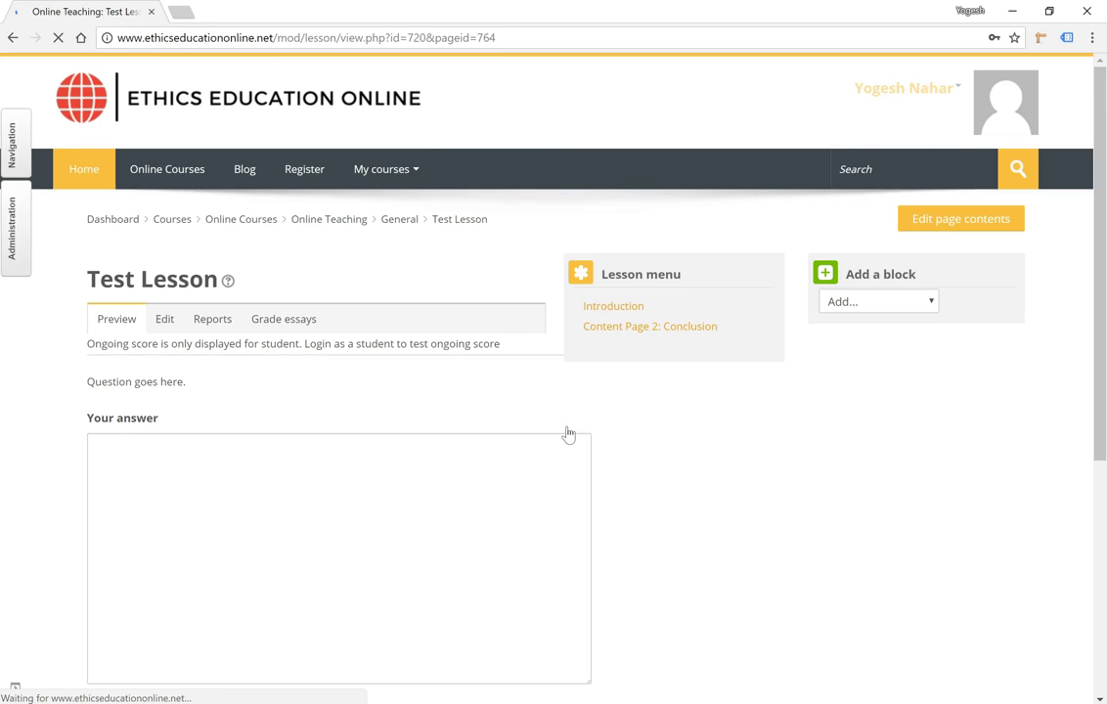
scroll(527, 386, down, 2)
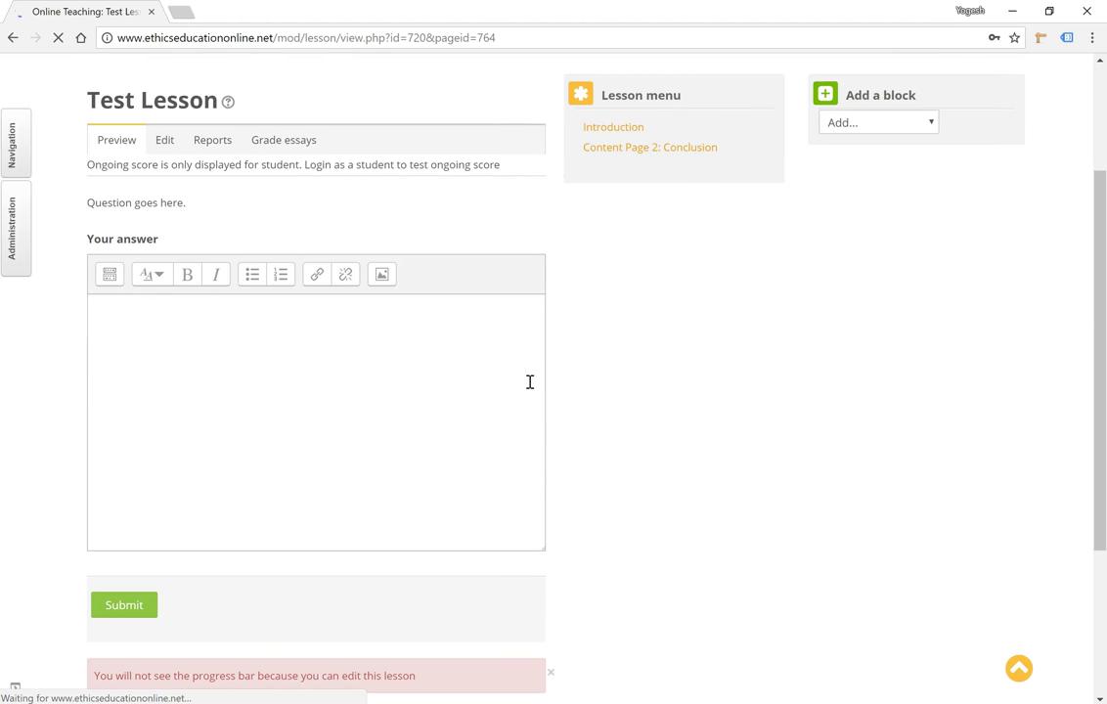
click(284, 353)
text(type the answer here.)
click(141, 614)
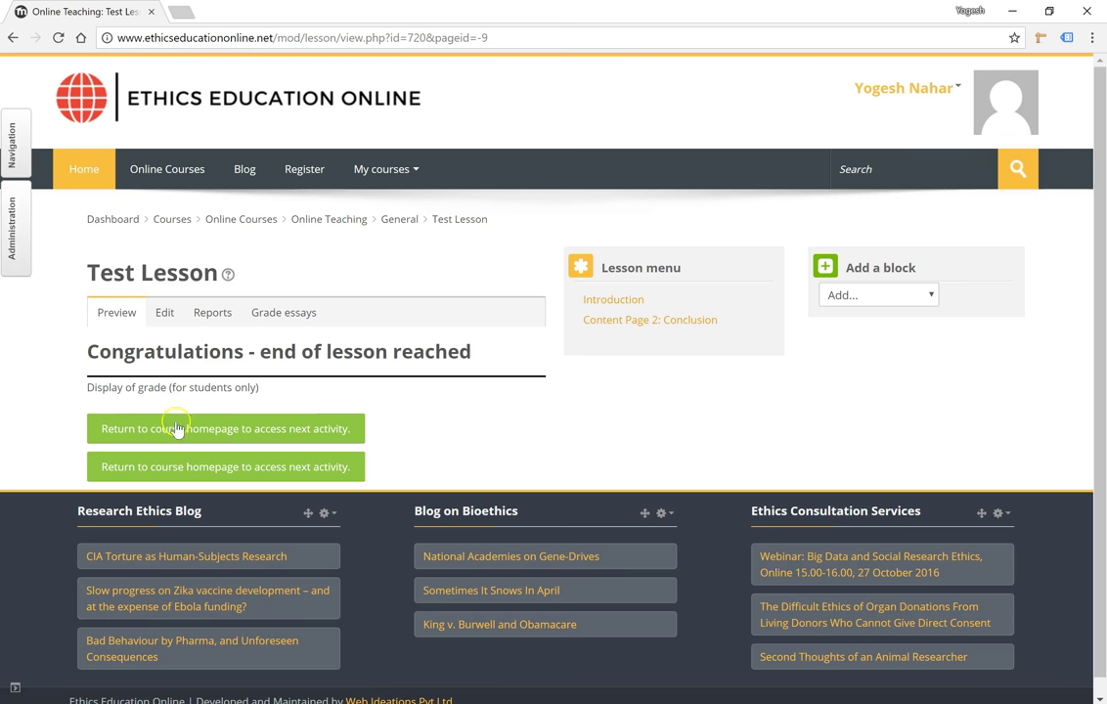
click(165, 313)
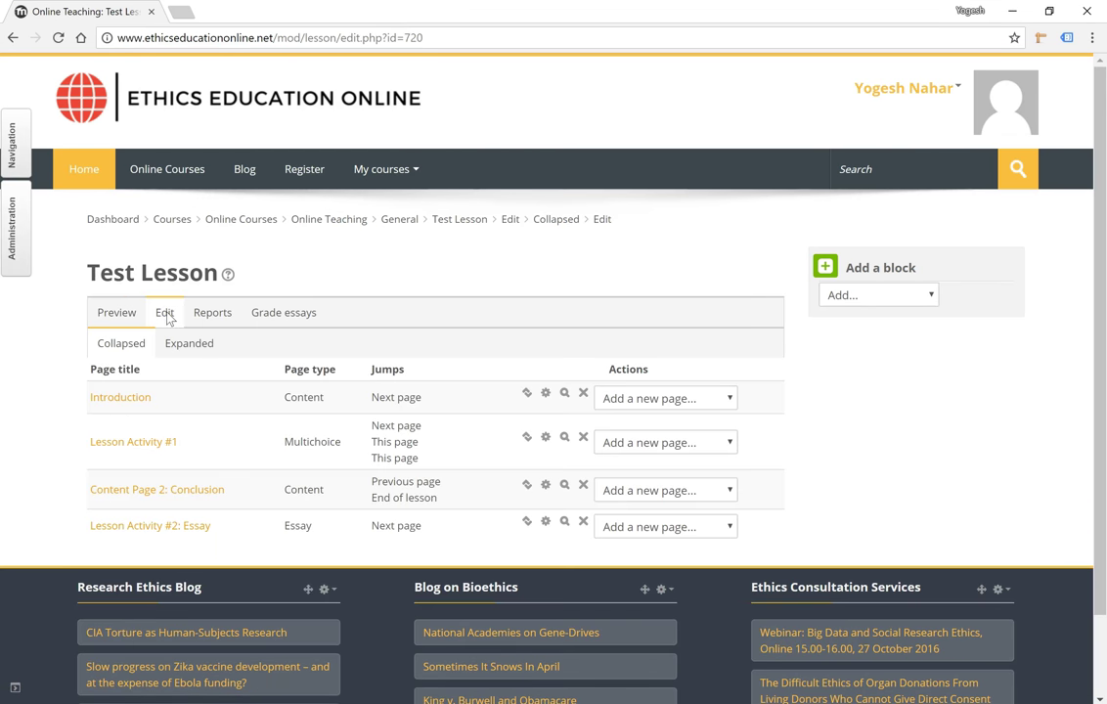
click(276, 313)
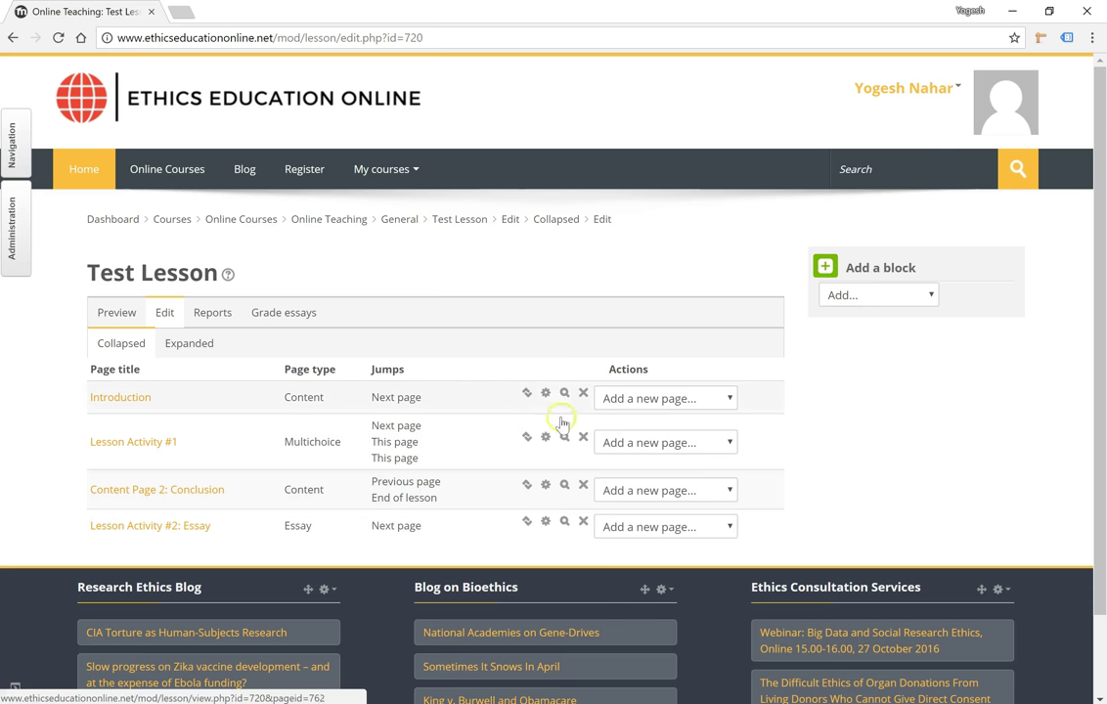
Step: Edit the Introduction page, add an 'Image' line below its text, and start inserting an image
click(547, 396)
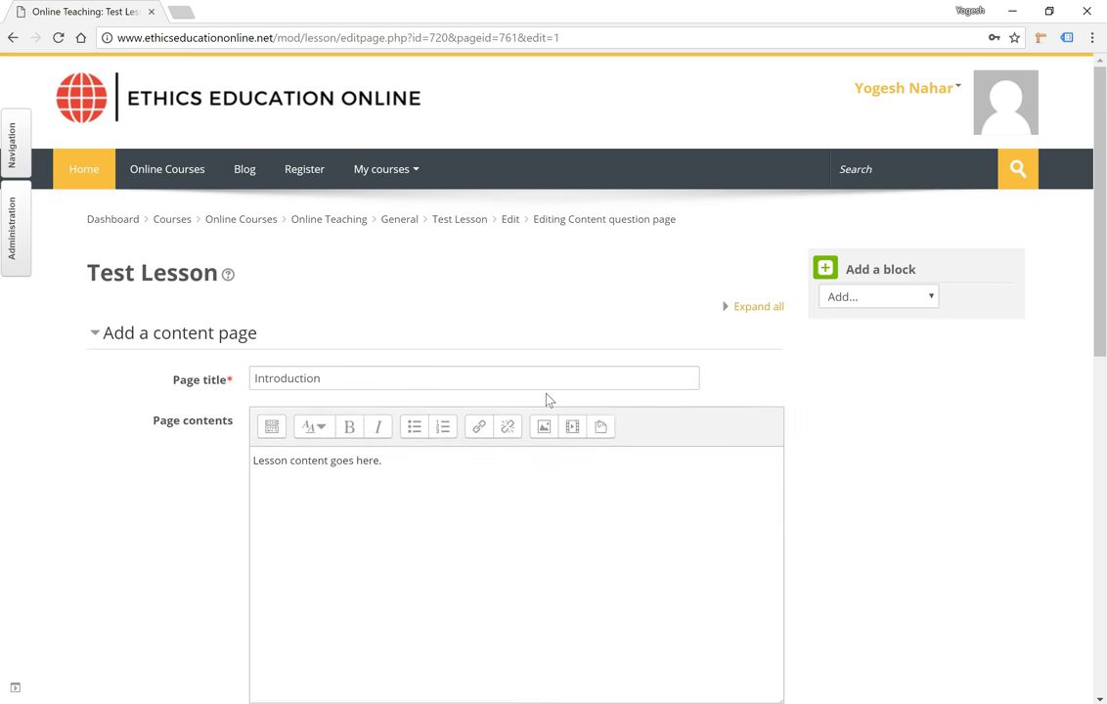
scroll(546, 398, down, 1)
click(457, 341)
key(Return)
text(Image)
key(Return)
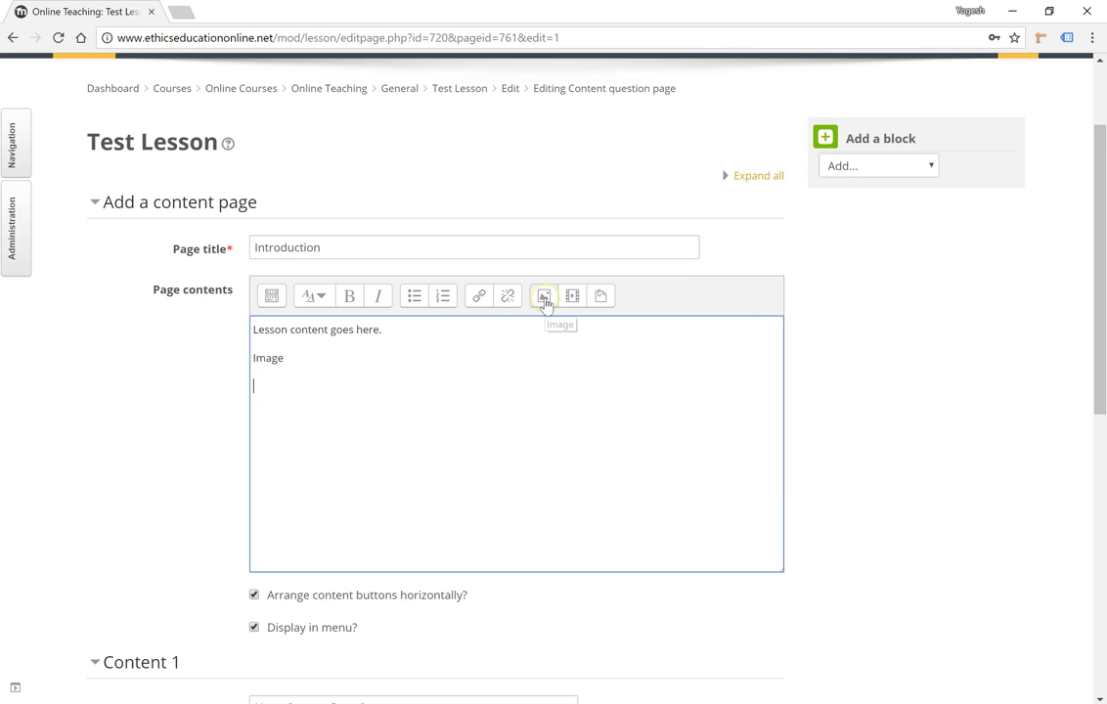
click(545, 299)
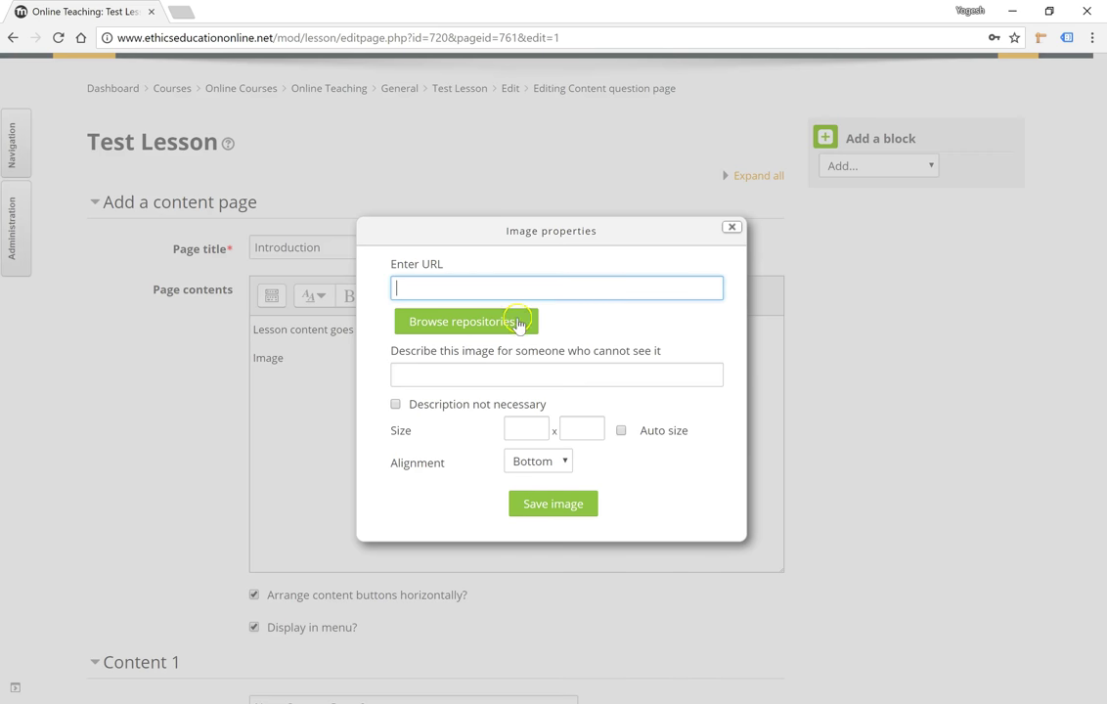
Step: Upload the signature image file from the computer
click(517, 323)
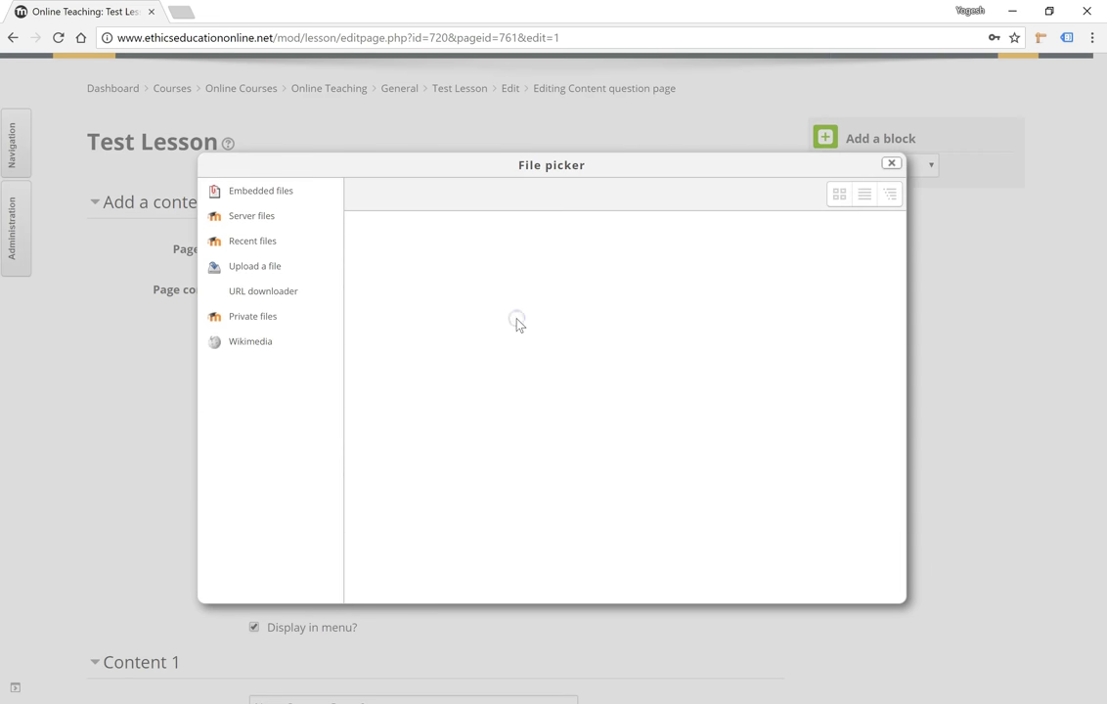
click(268, 267)
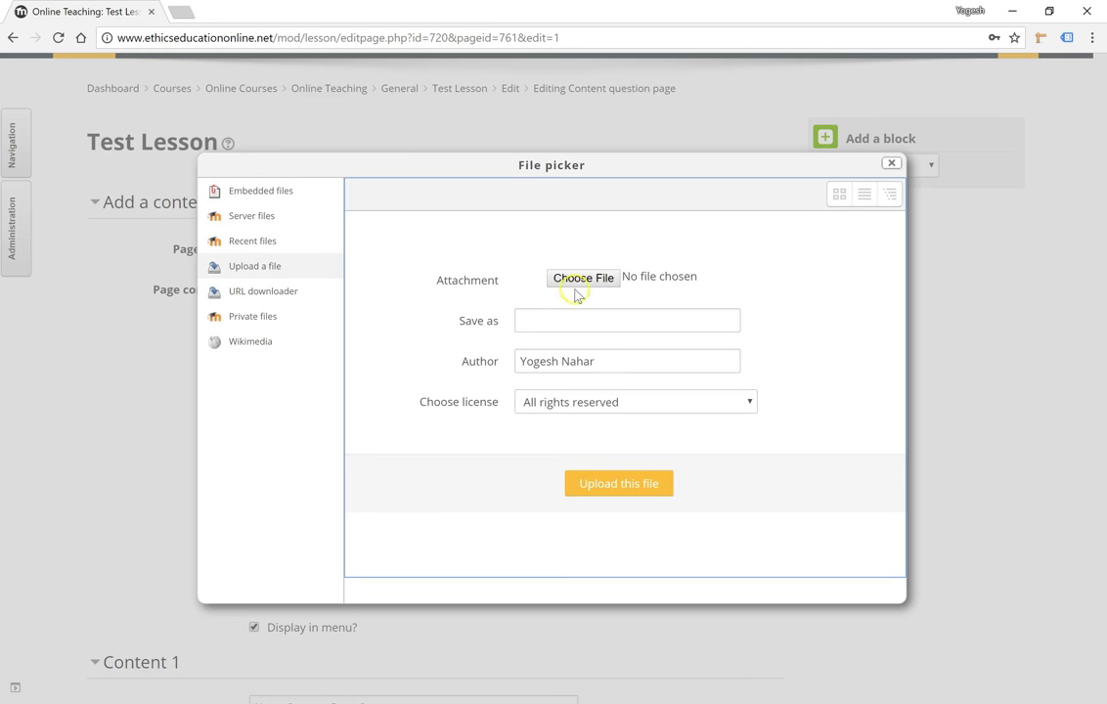
click(577, 282)
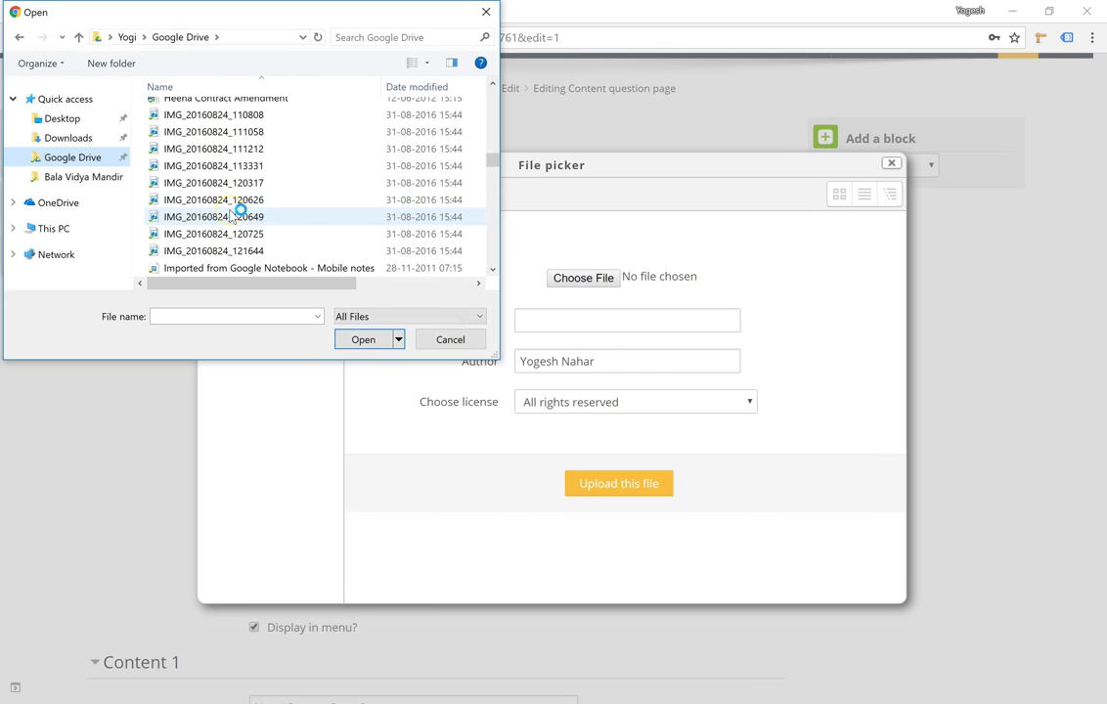
double_click(232, 217)
click(549, 323)
text(Yogesh Nahar S)
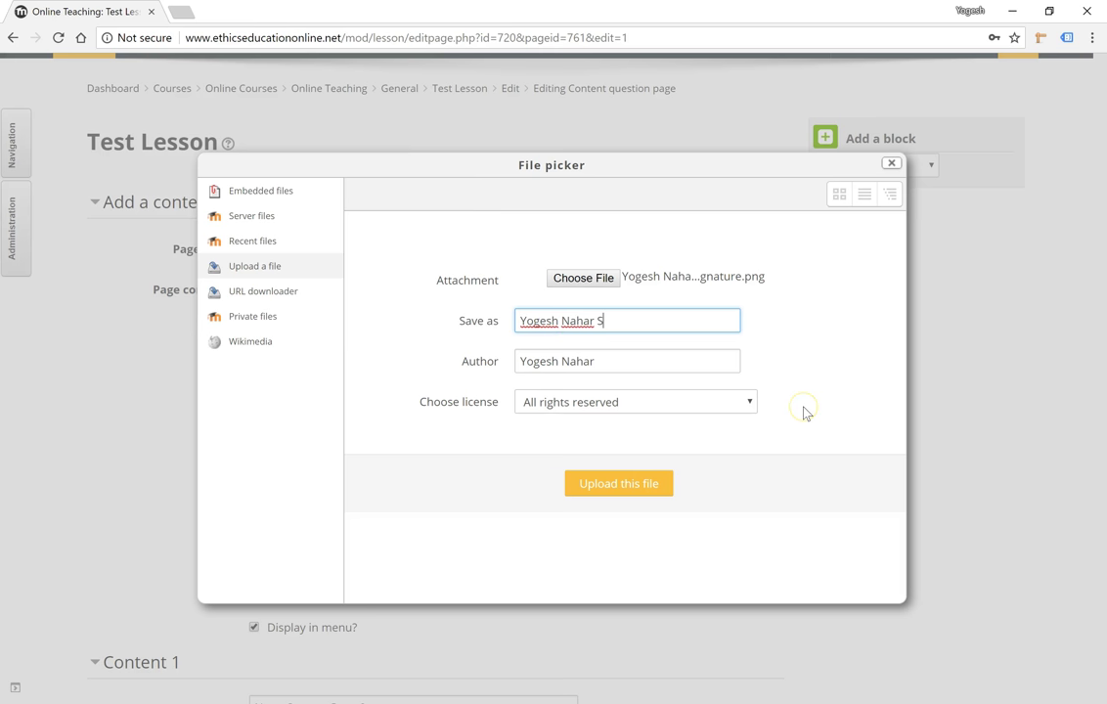
text(ignature)
click(655, 481)
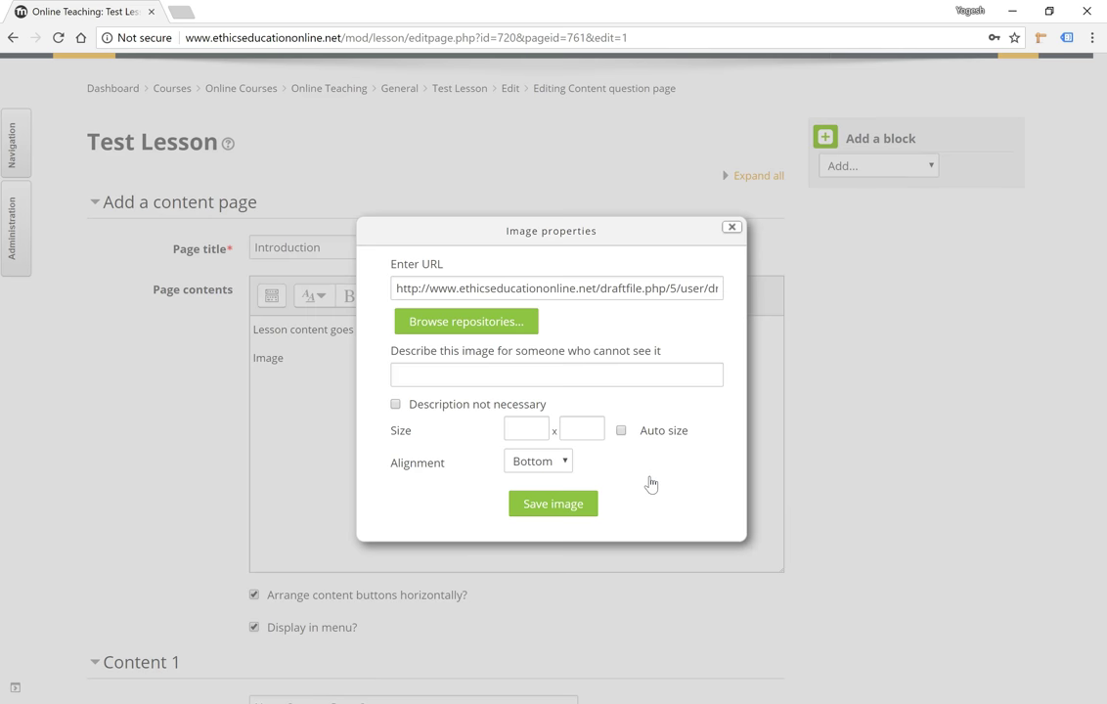
Step: Describe the image with the signer's name, keep Bottom alignment, resize to 300 × 84, and save
click(569, 374)
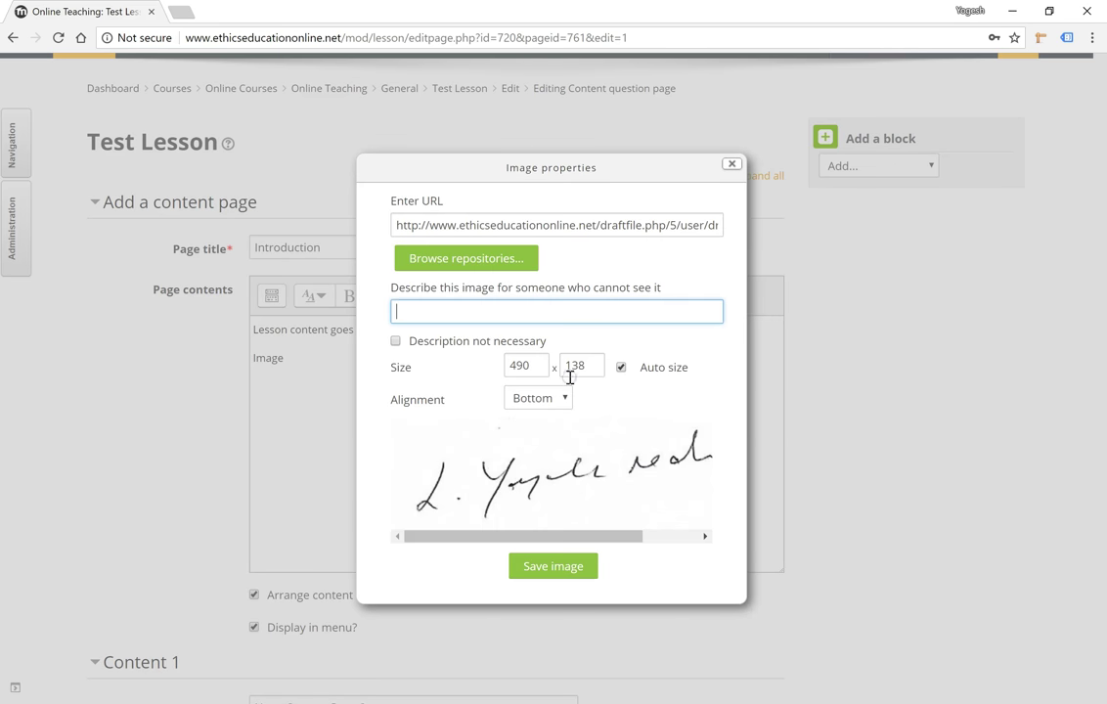
text(Yogesh Nahar Signat)
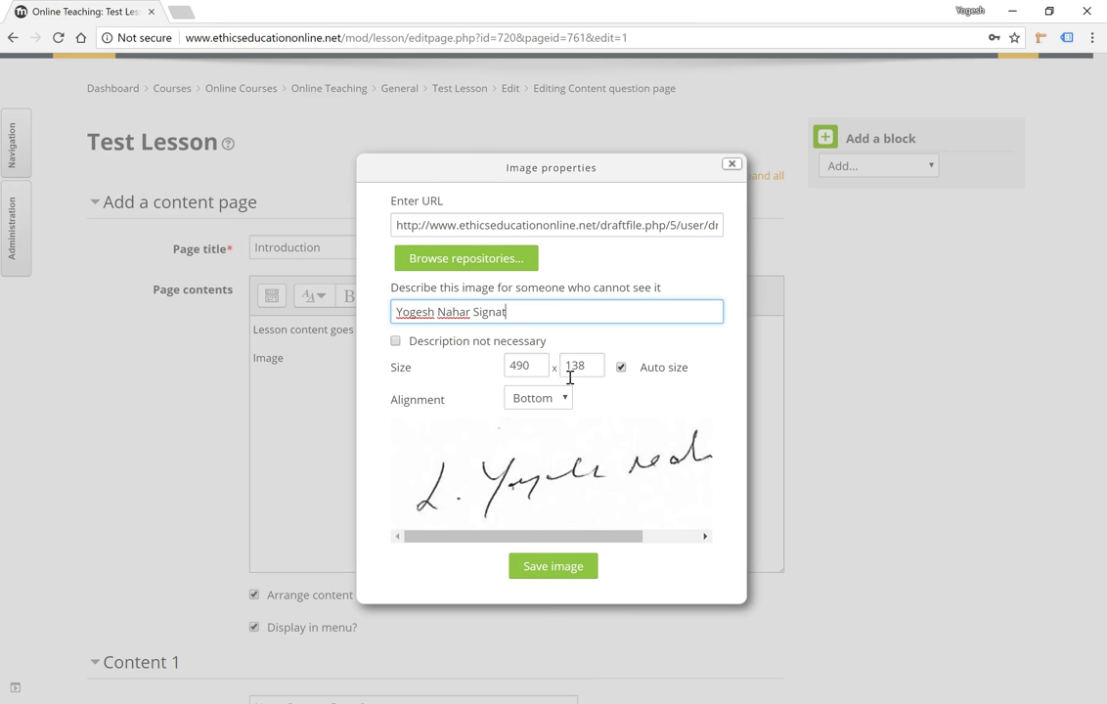
text(ure)
click(550, 401)
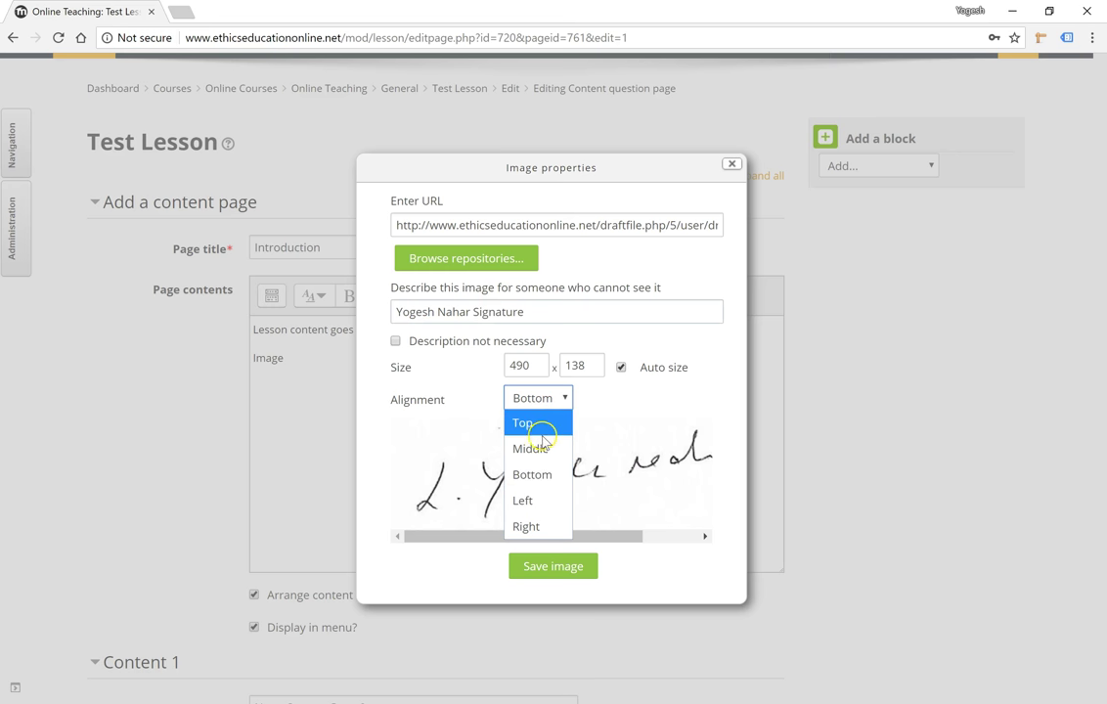
click(606, 414)
double_click(538, 365)
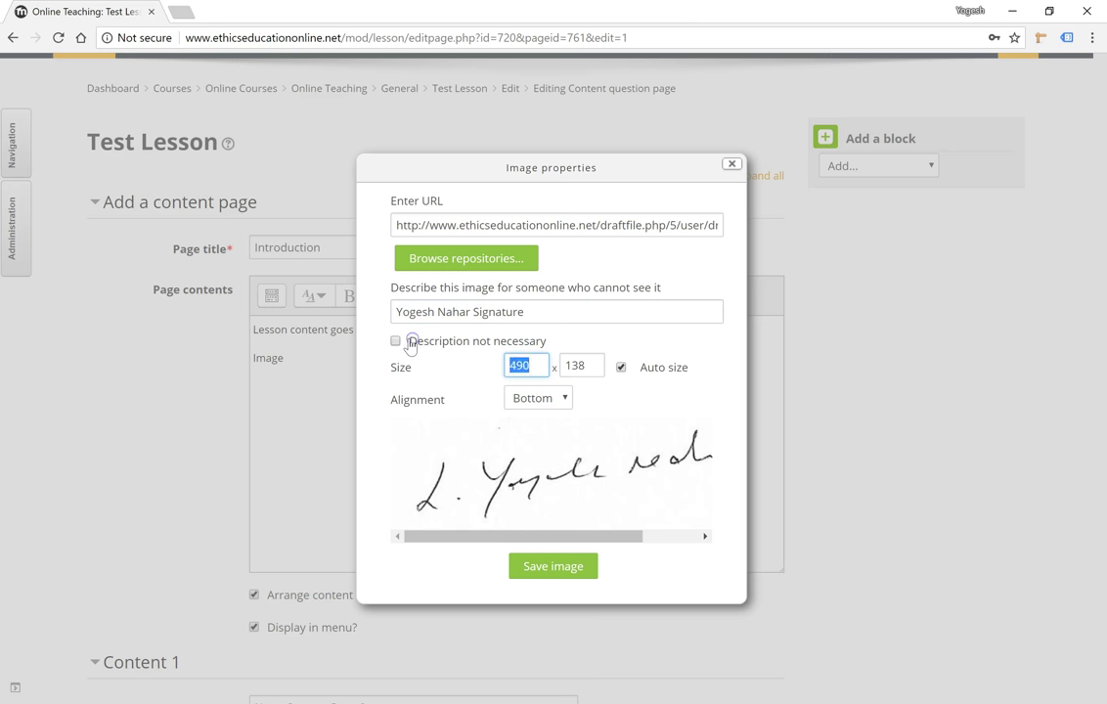
text(300)
key(Tab)
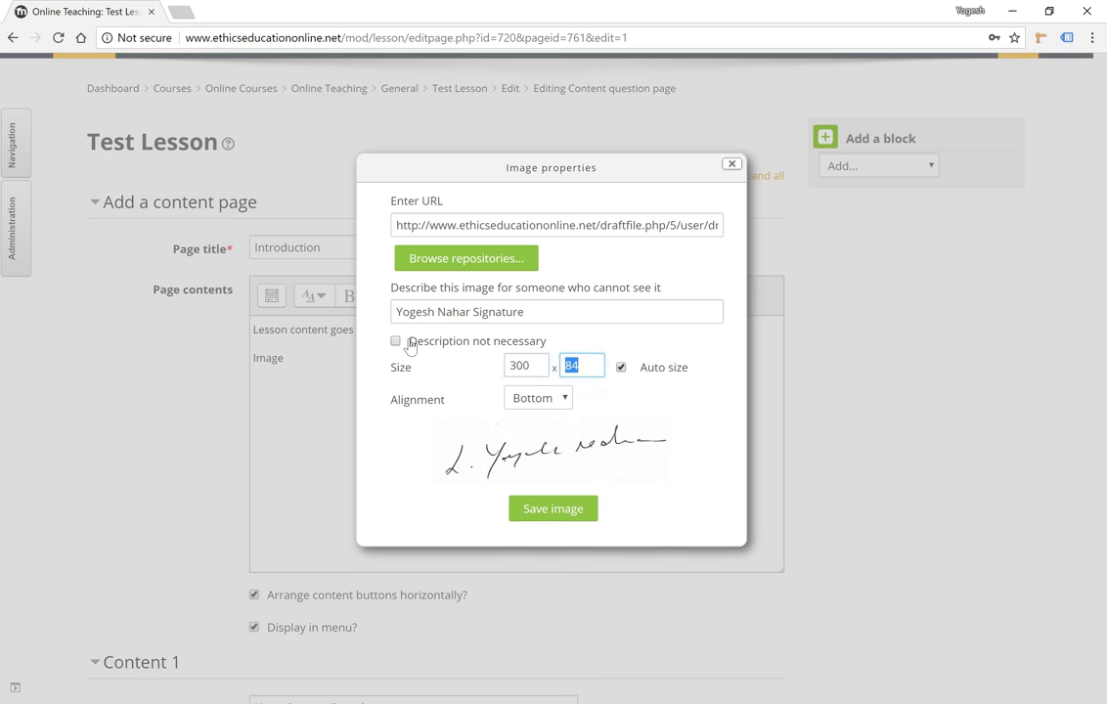
click(567, 508)
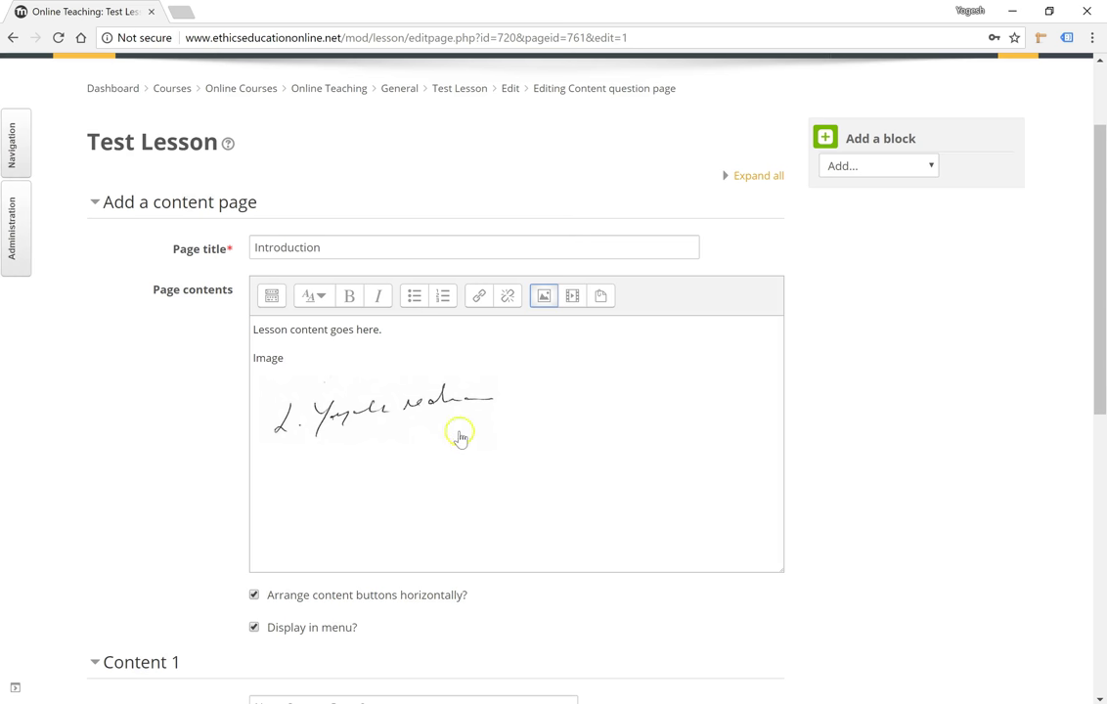
Step: Left-align the signature image and start a new line below it
click(435, 418)
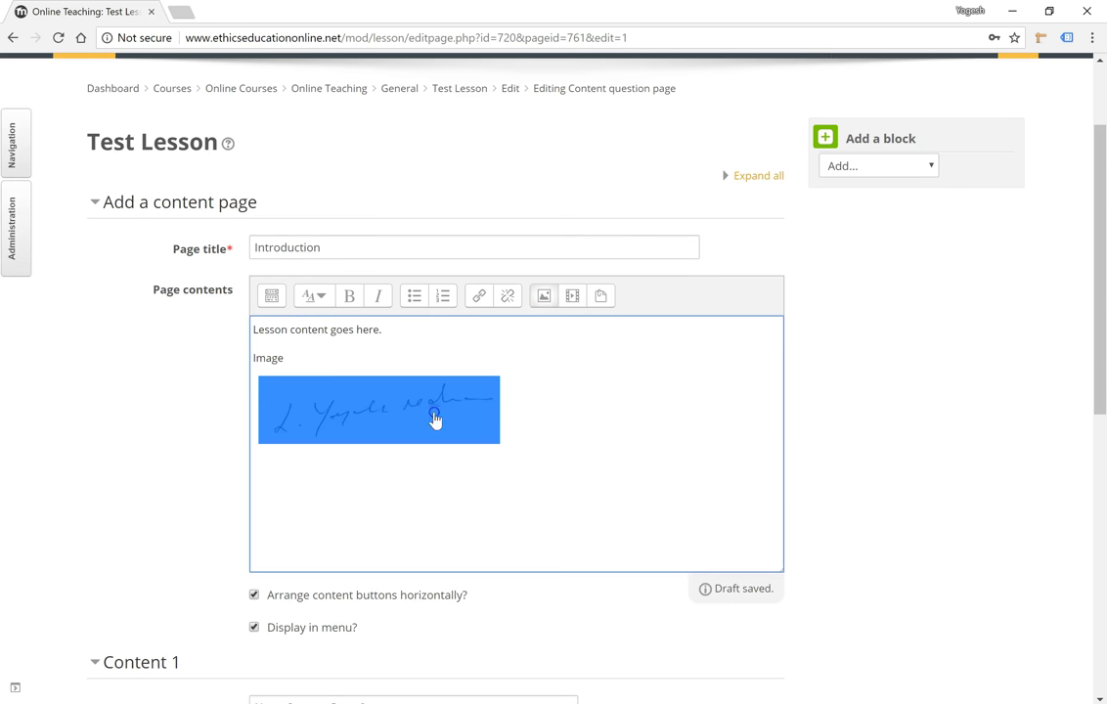
click(272, 295)
click(419, 331)
click(398, 330)
click(421, 330)
click(449, 331)
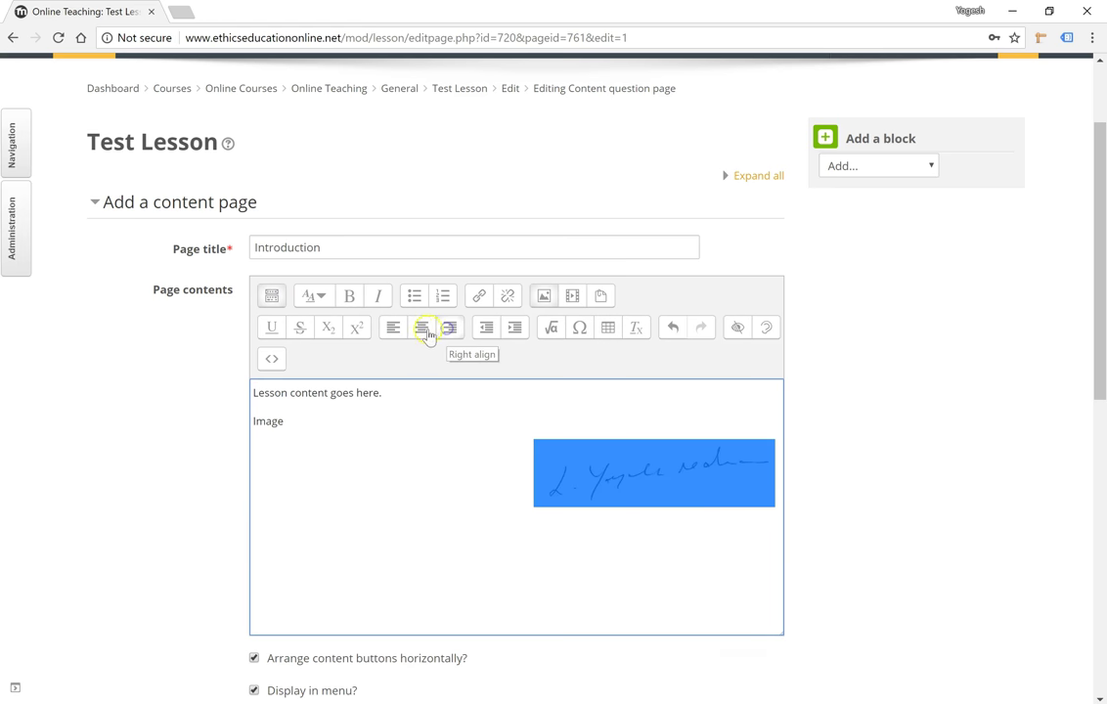
click(393, 329)
click(532, 398)
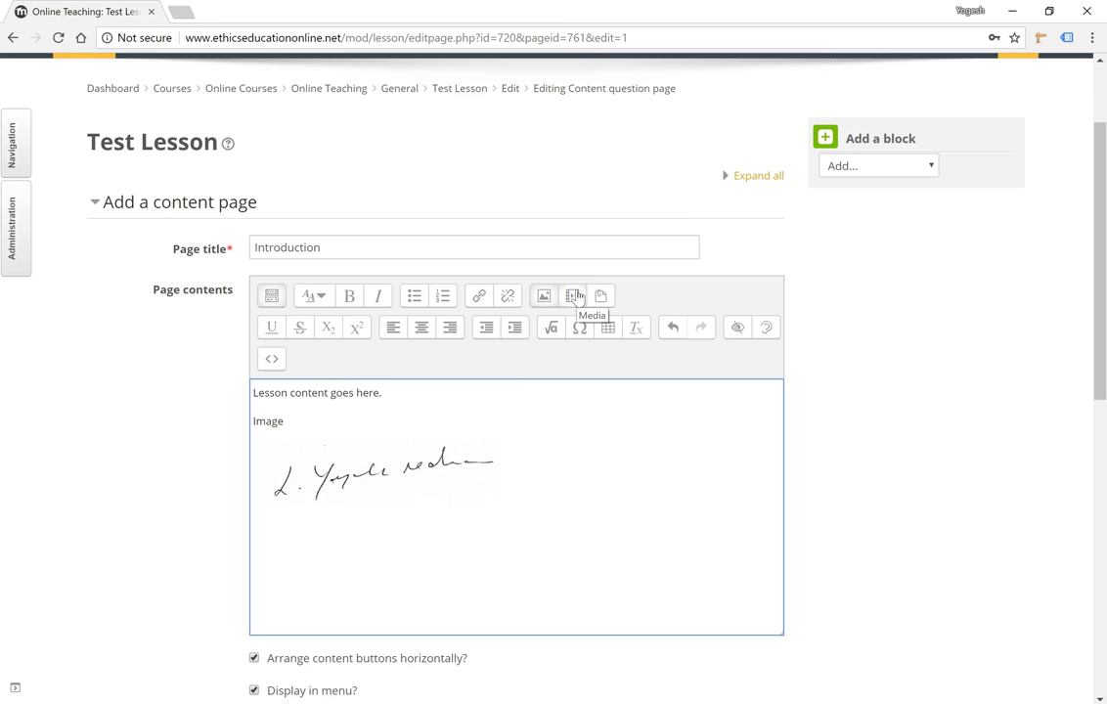
click(544, 473)
key(Return)
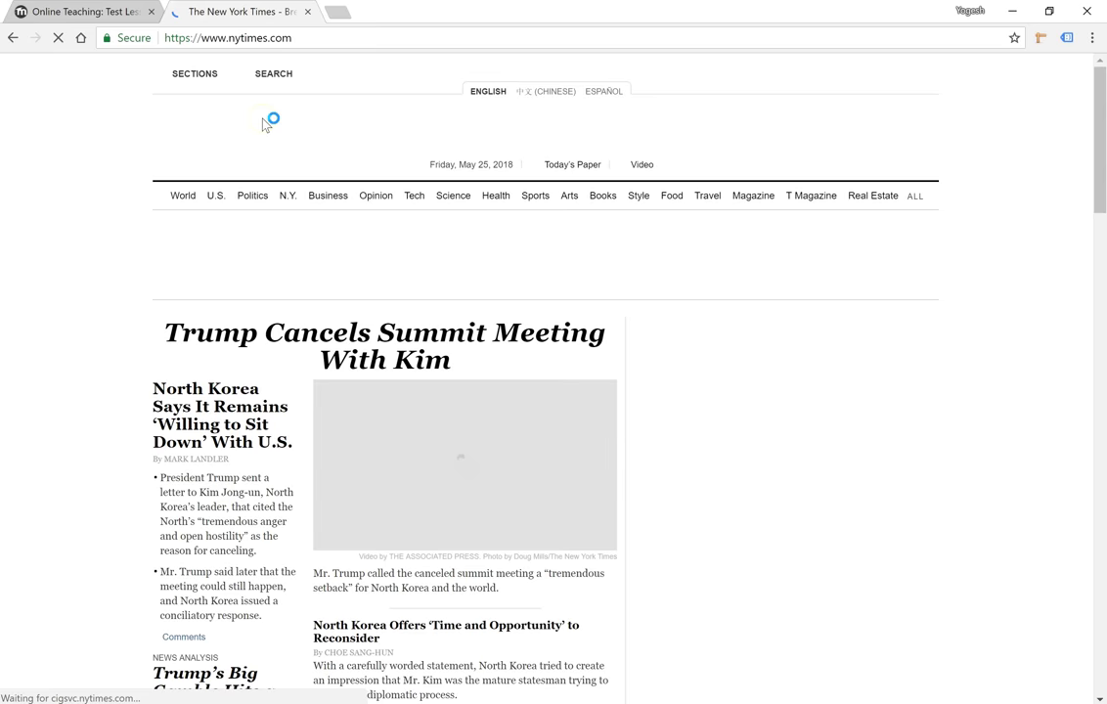
Step: Open the North Korea summit article, copy its URL, and return to the Moodle tab
click(390, 335)
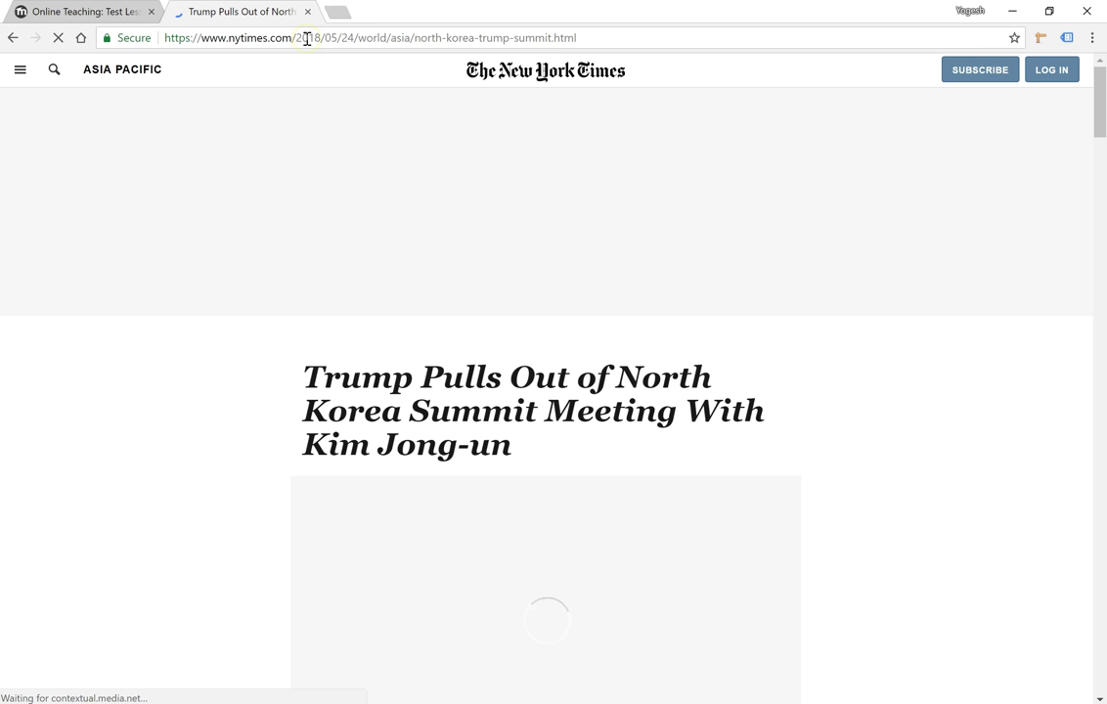
click(307, 40)
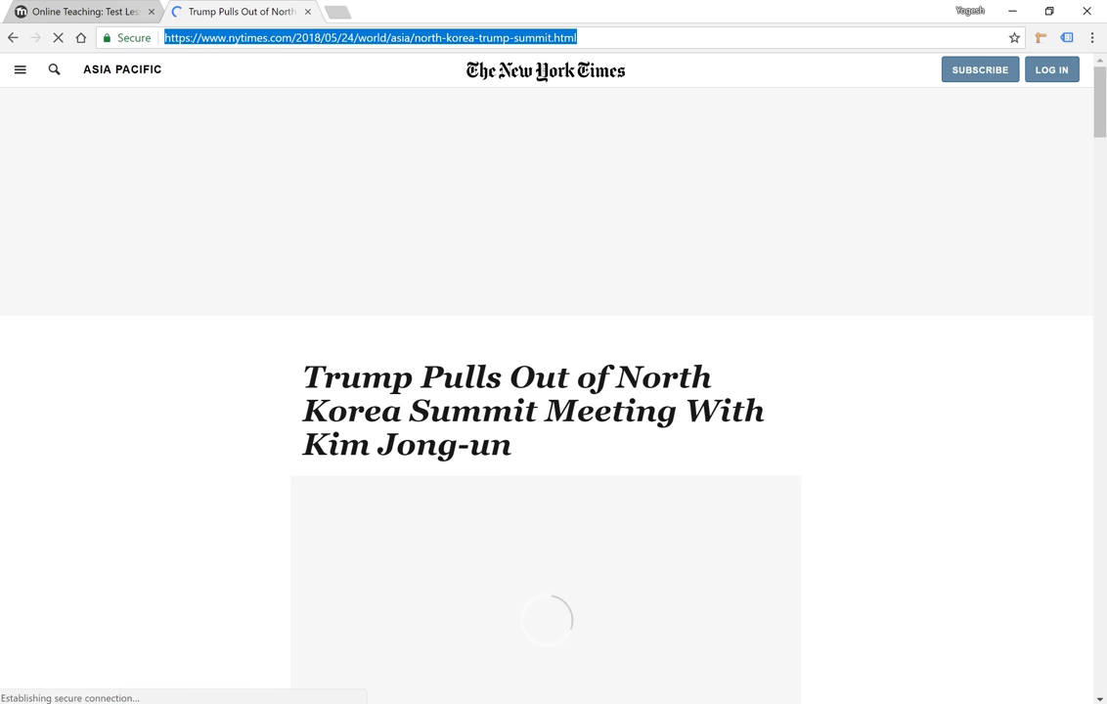
click(130, 12)
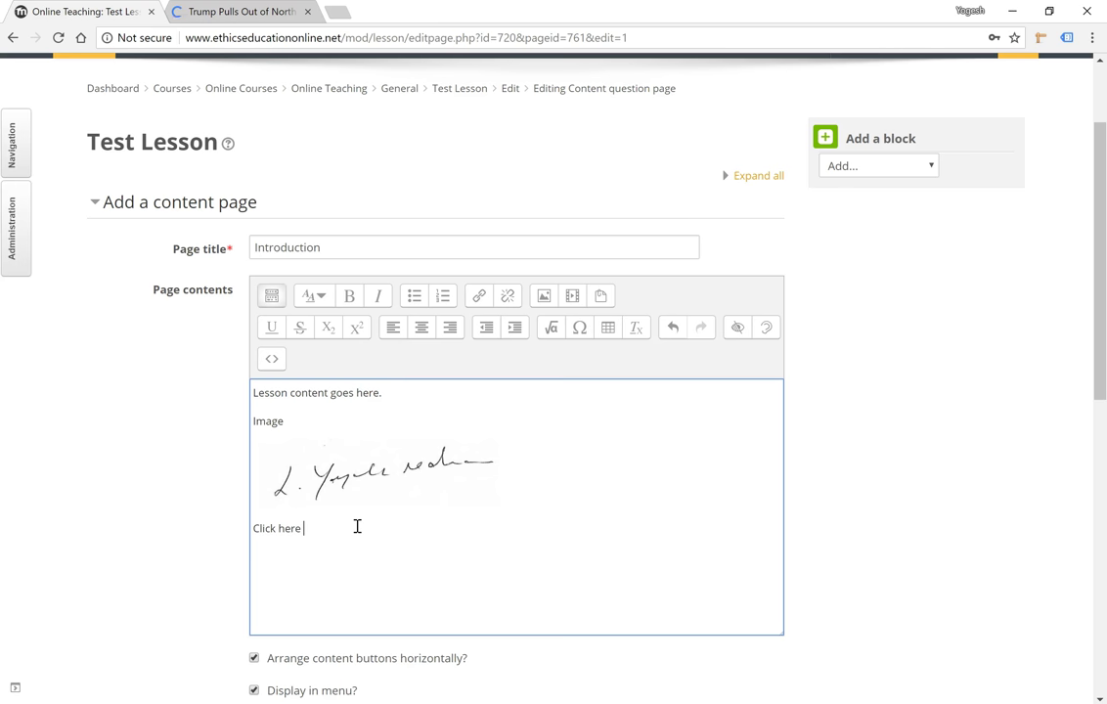
Step: Link the sentence 'Click here to read the article at NY Times website.' to the article, opening in a new window
text(ad the article at NY Times website.)
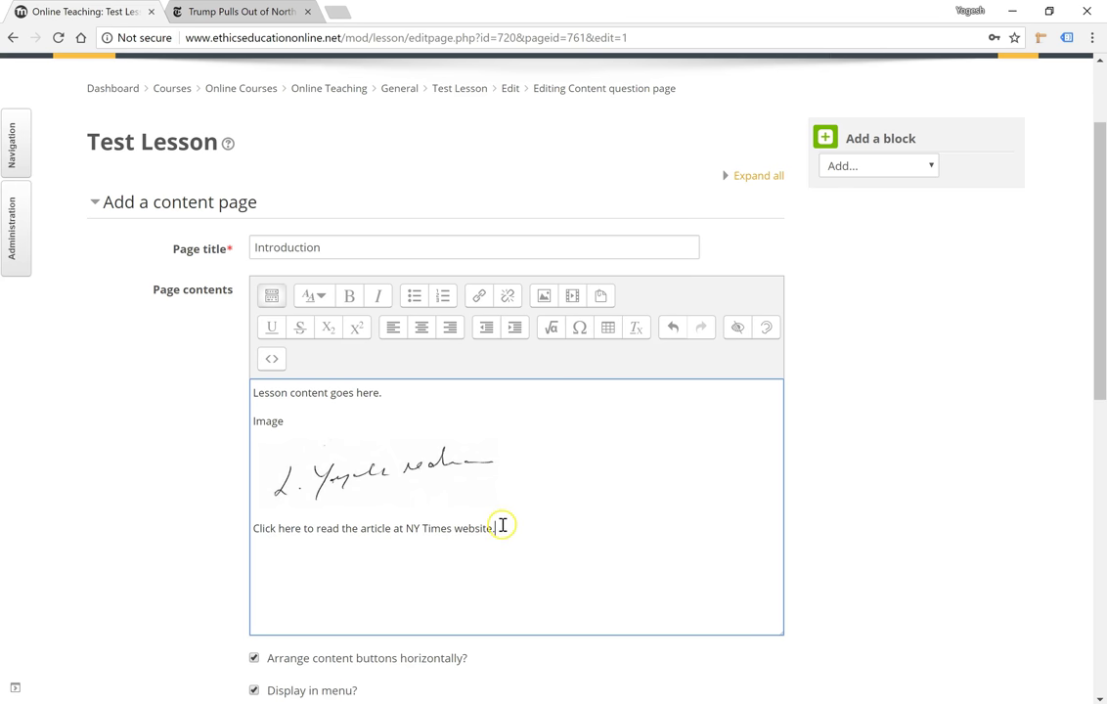
drag(499, 528, 235, 526)
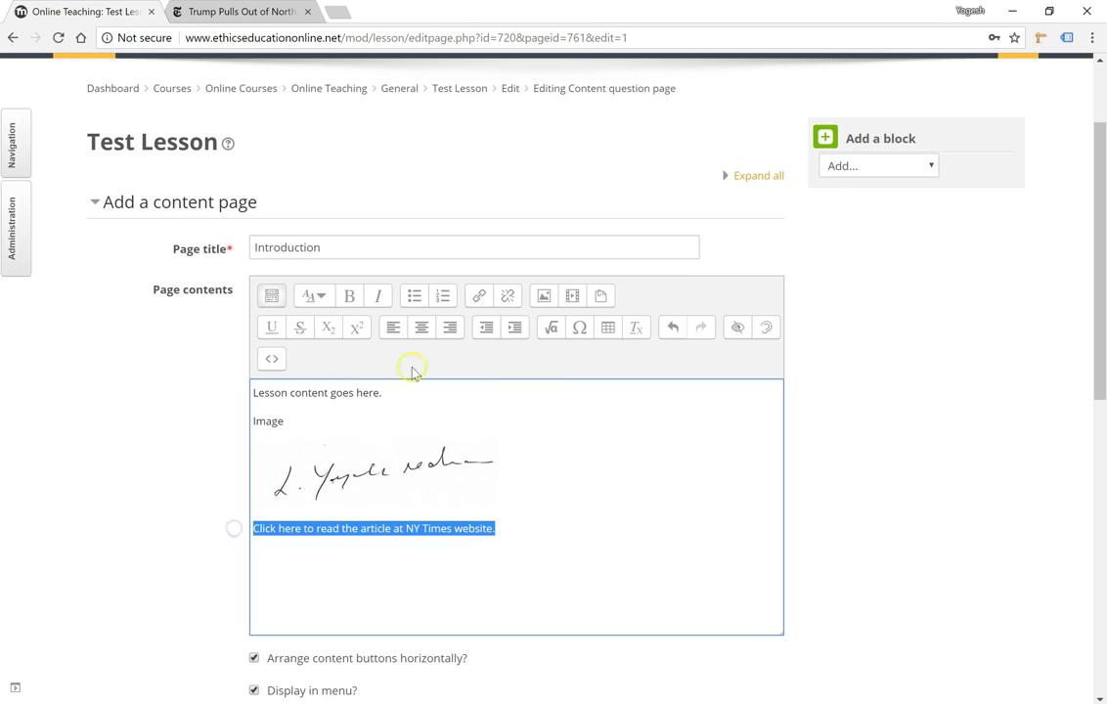
click(477, 299)
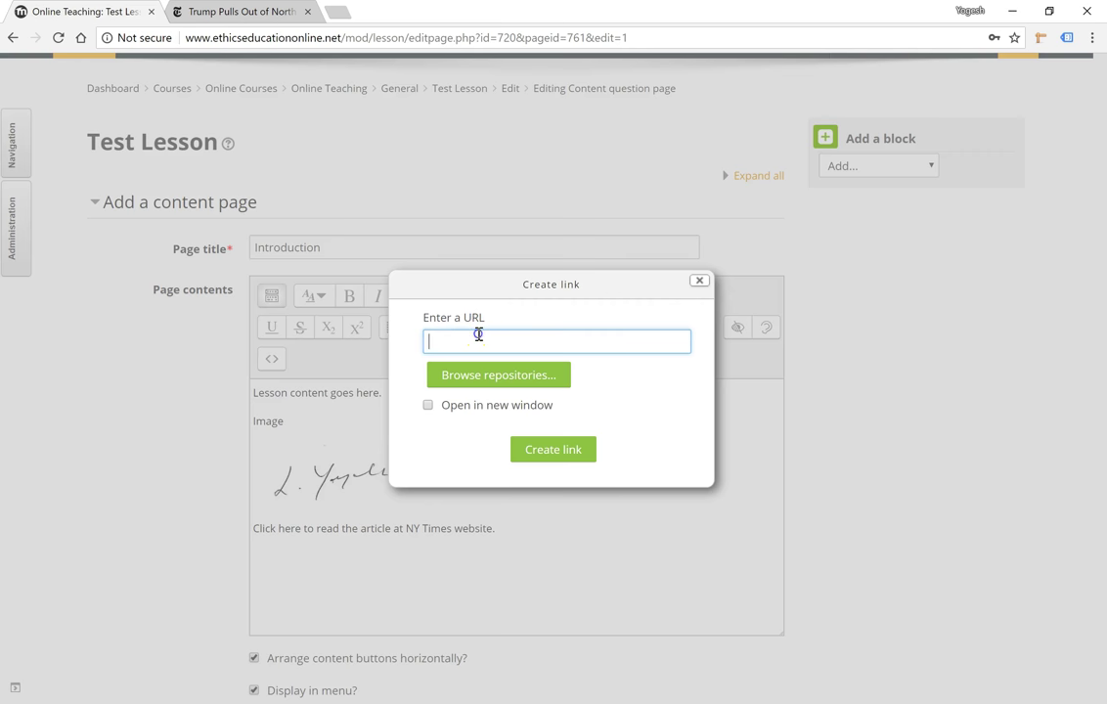
click(479, 334)
key(ctrl+v)
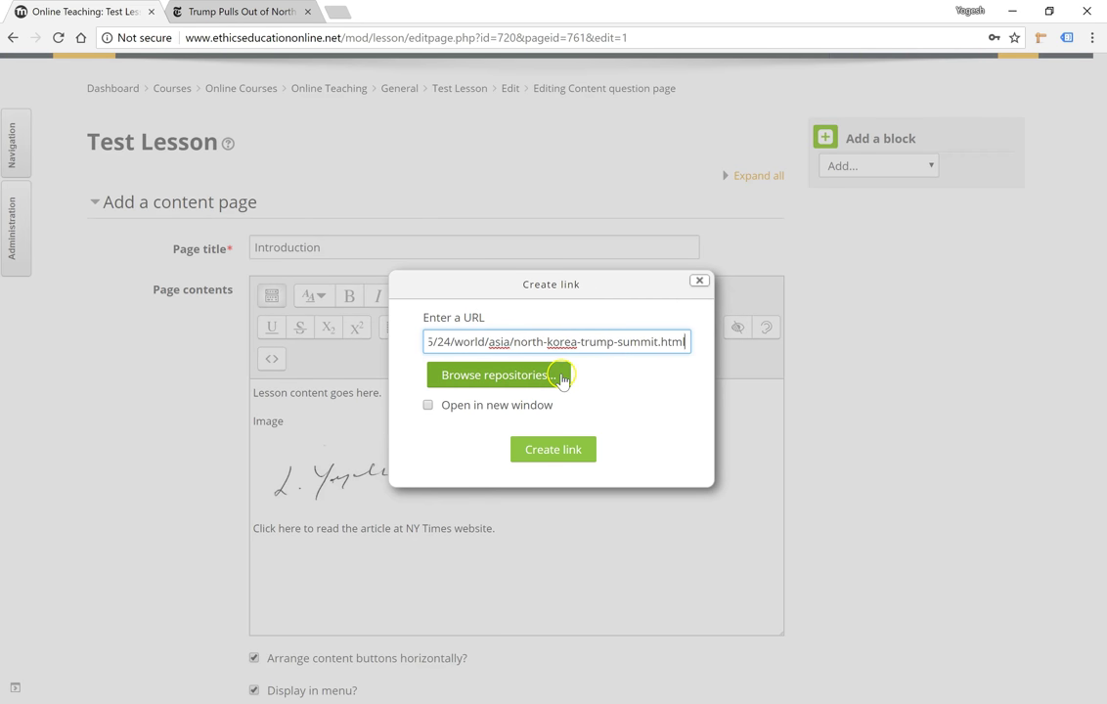
click(448, 409)
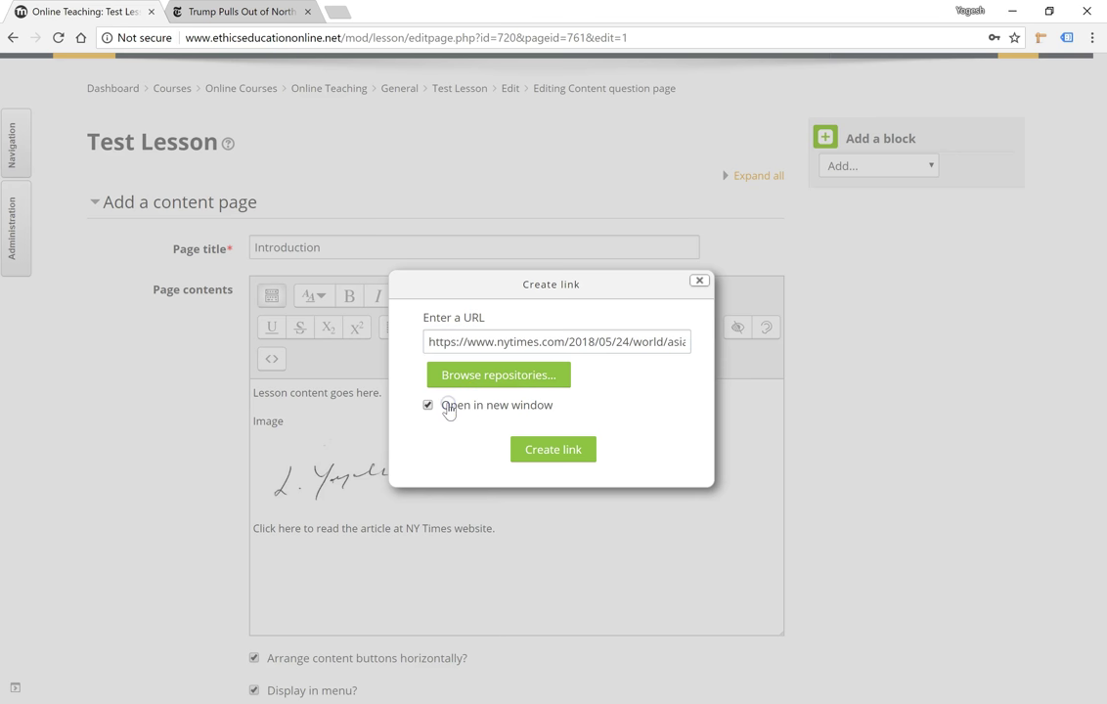
click(529, 456)
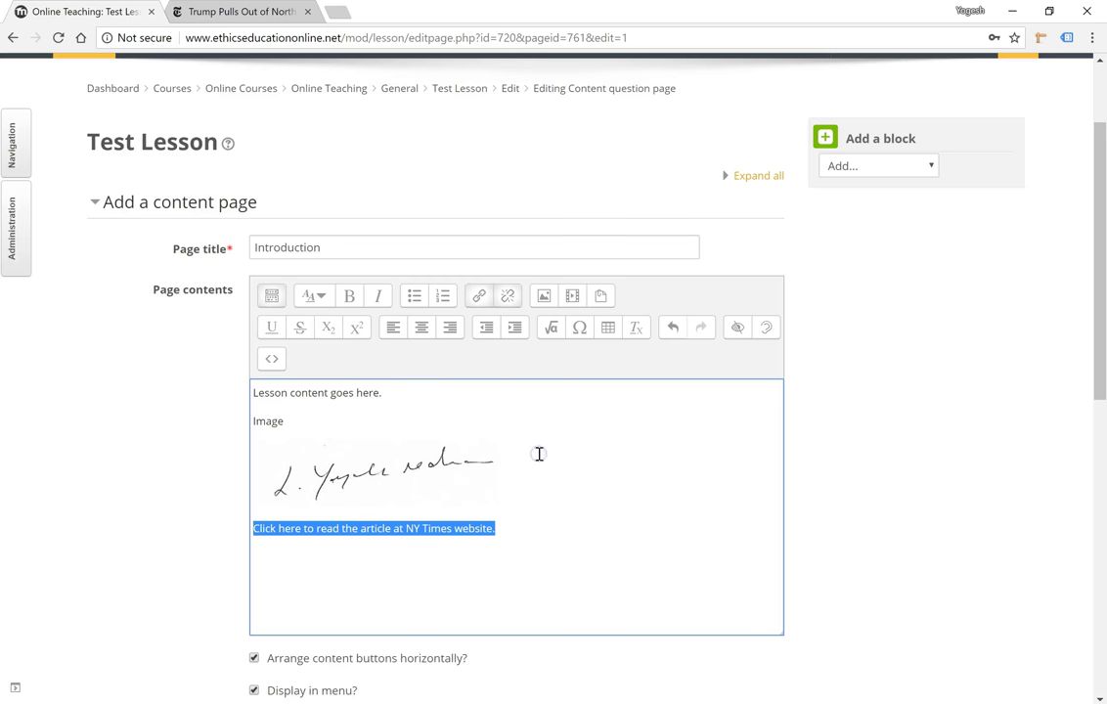
click(560, 558)
Step: Save the Introduction page and preview it with the signature and NY Times link
scroll(560, 557, down, 7)
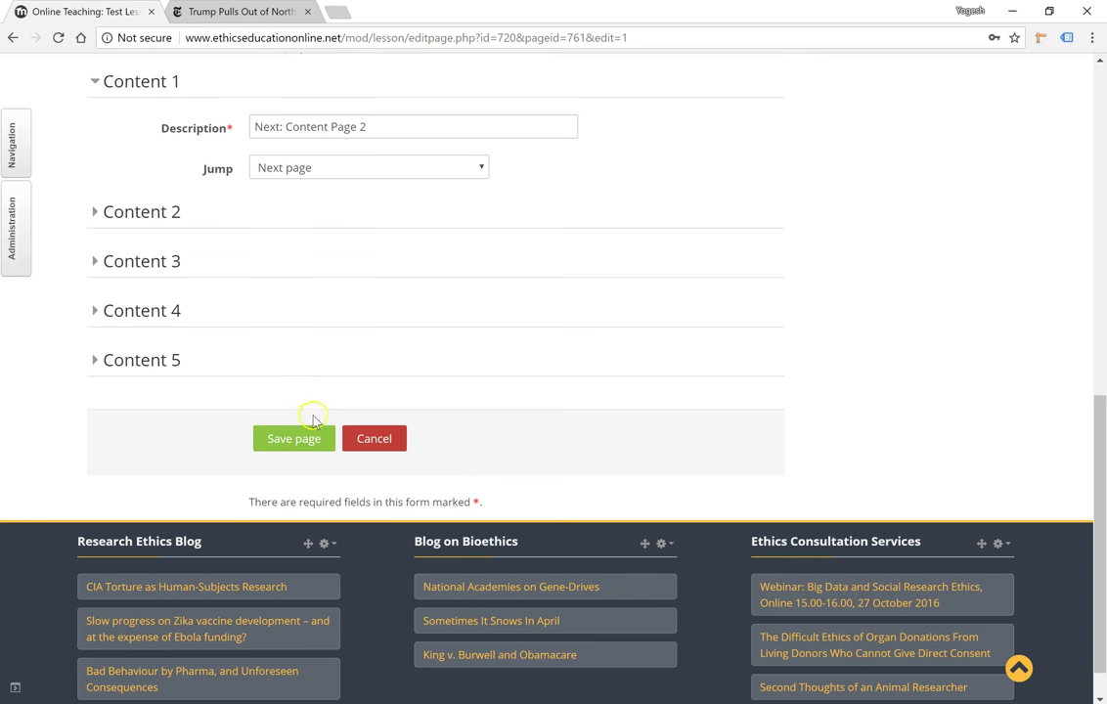
click(293, 440)
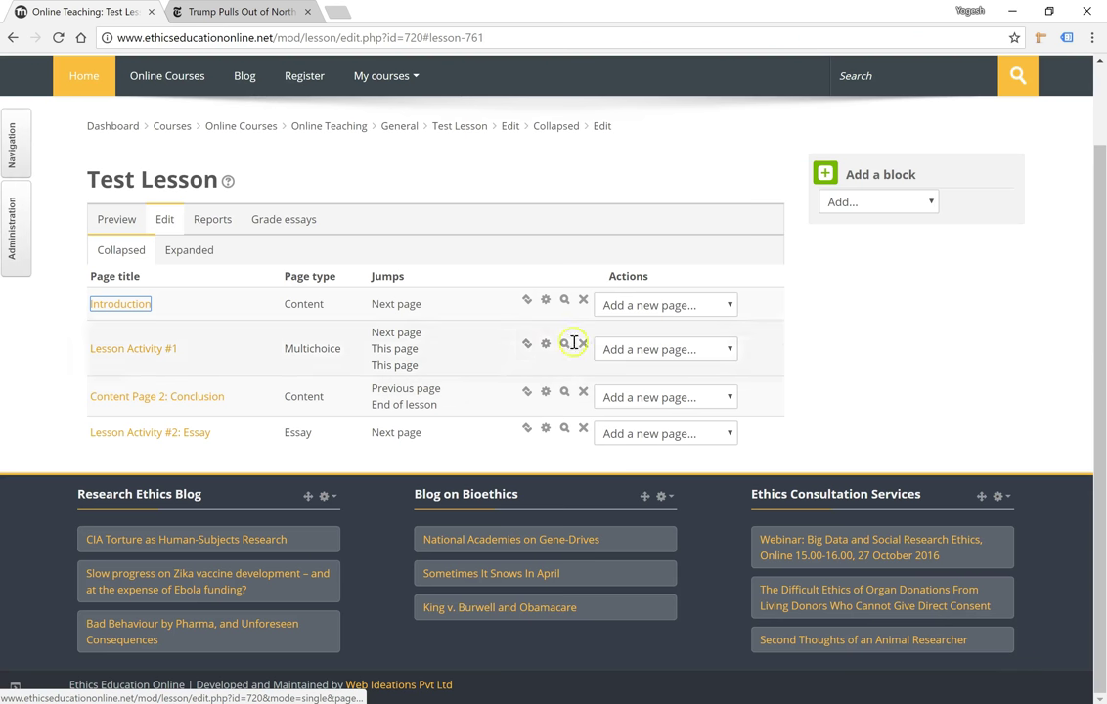
click(565, 303)
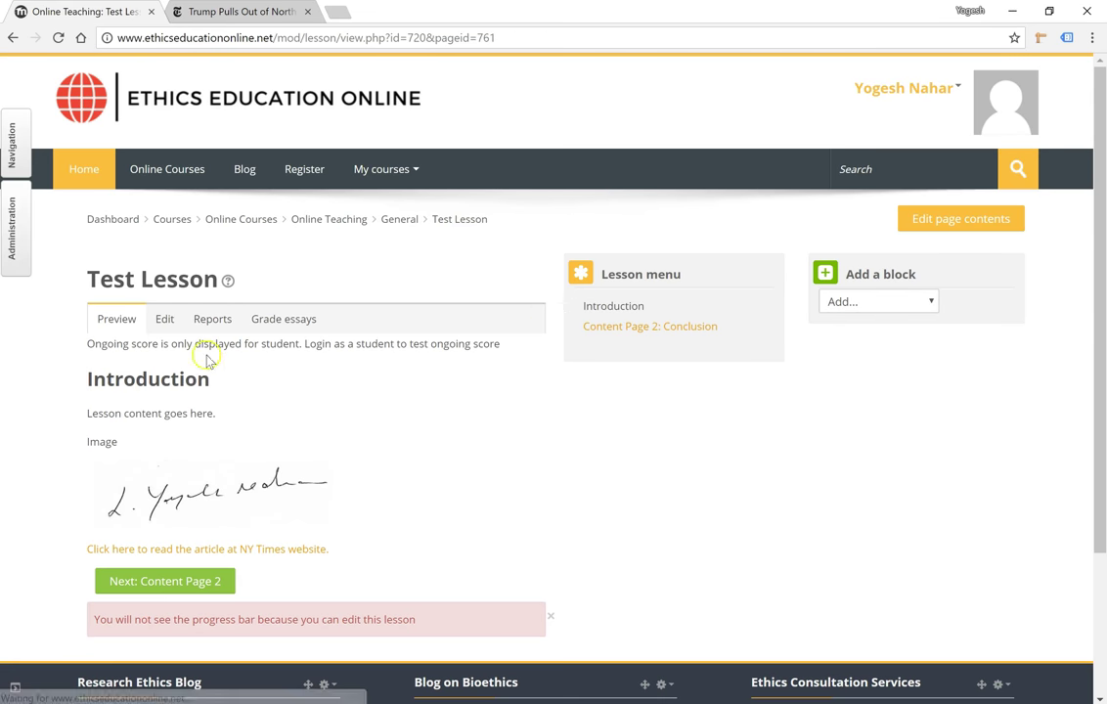
scroll(205, 360, down, 3)
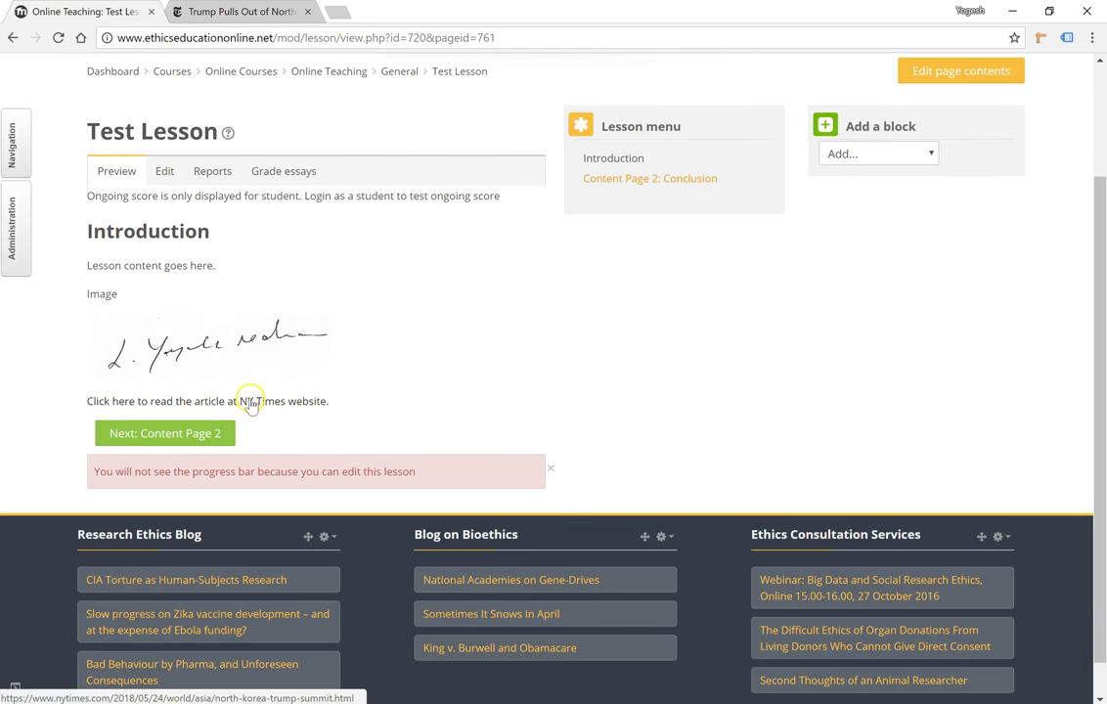
Step: Test the NY Times link by opening the summit article in a new tab, then return to the lesson preview
click(251, 399)
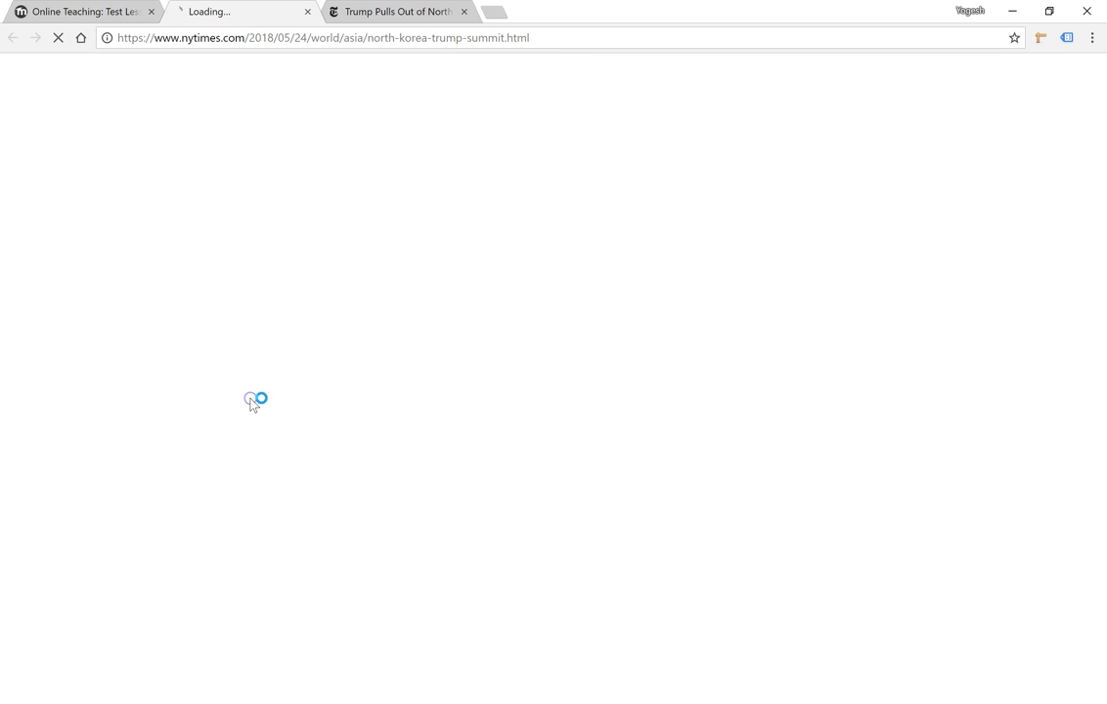
click(102, 8)
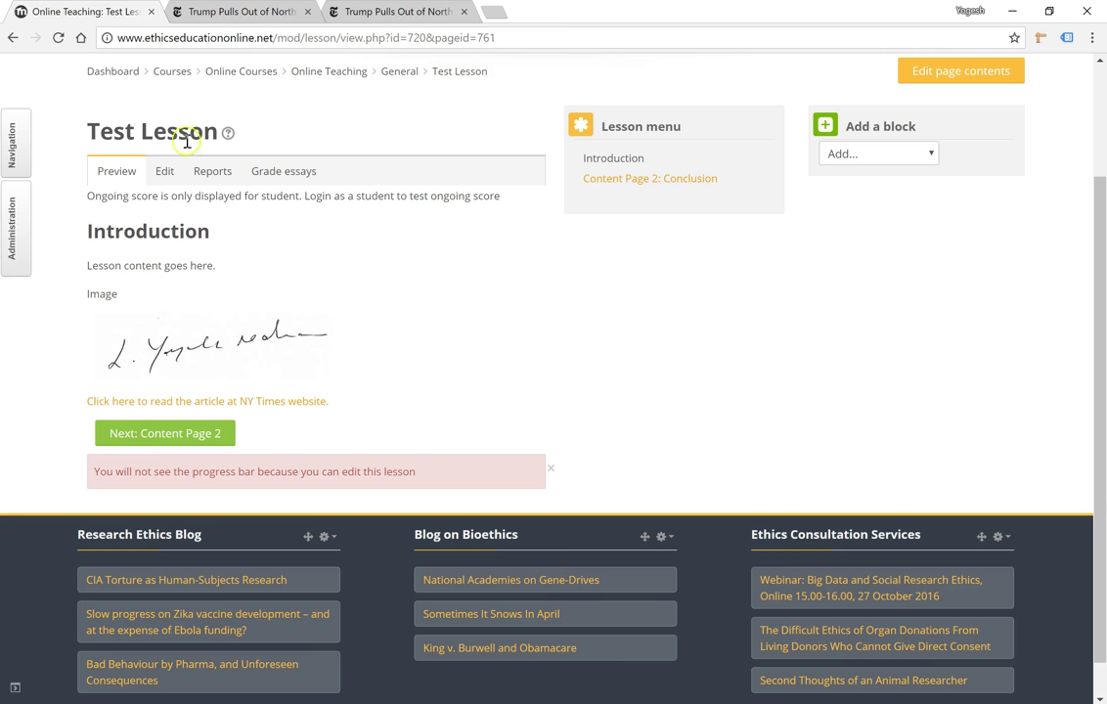
Step: Switch the Test Lesson to its Edit view to see all four pages
click(172, 173)
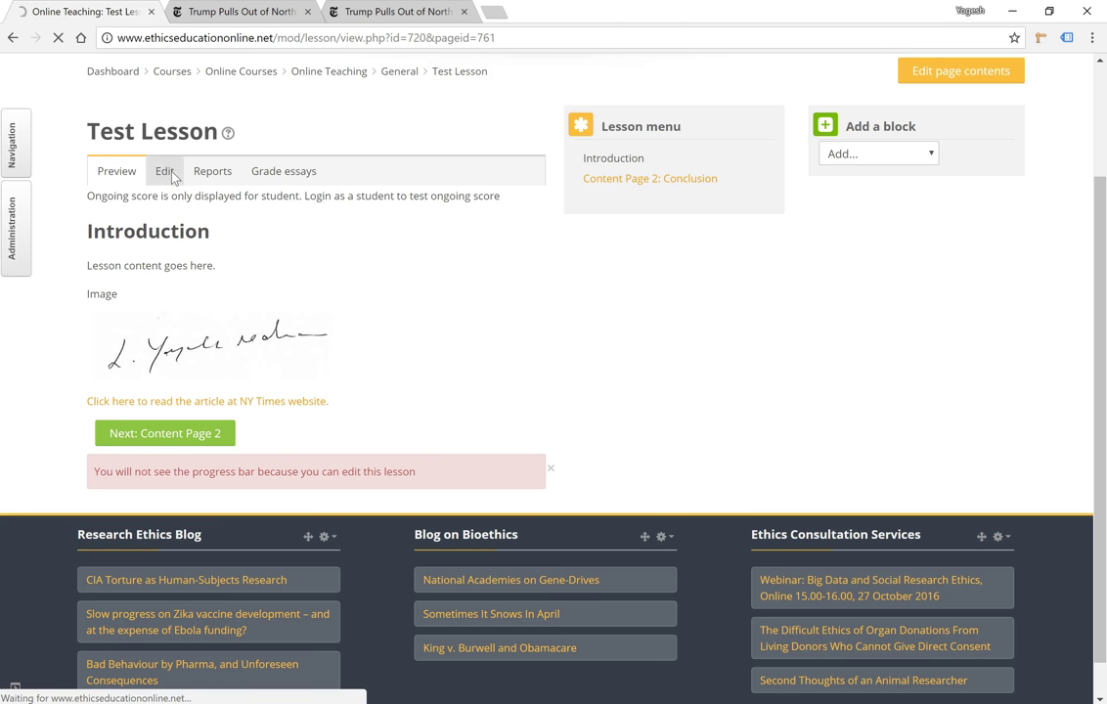